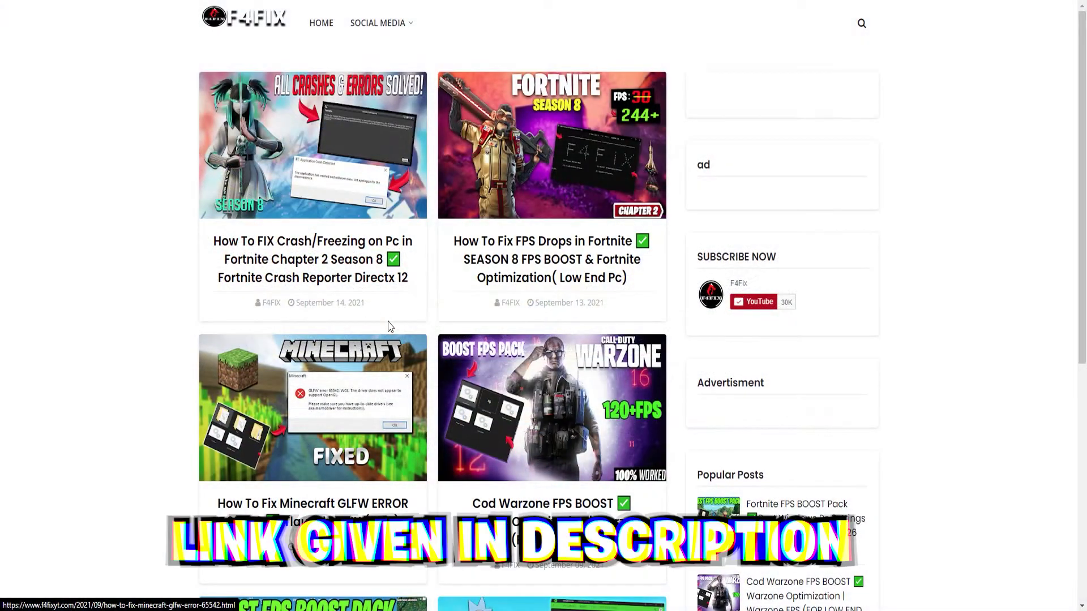
Search the F4FIX blog for "season 8".
left_click(861, 25)
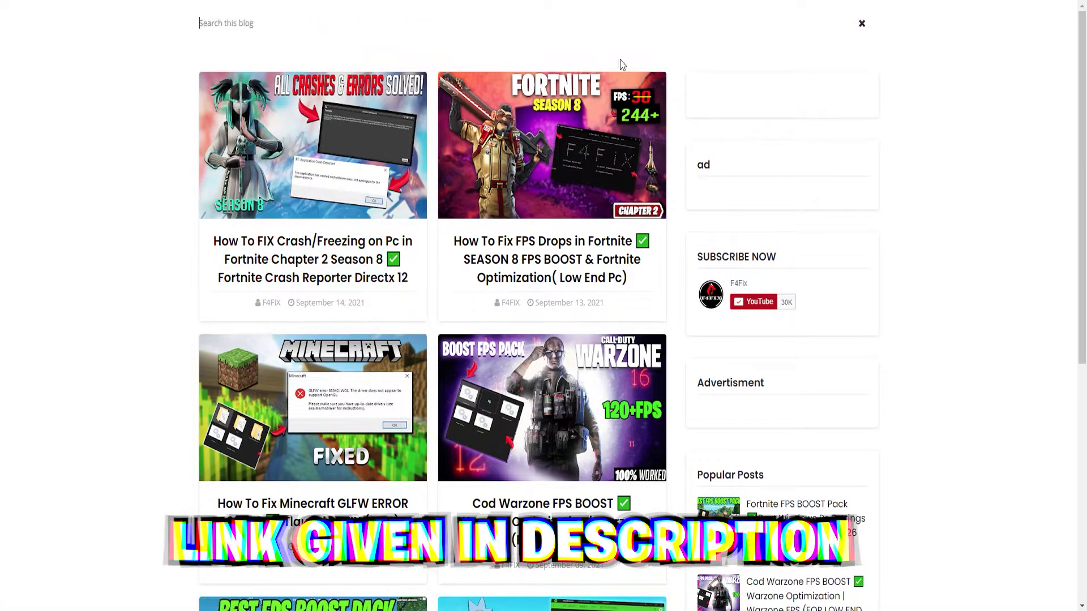
type("sea")
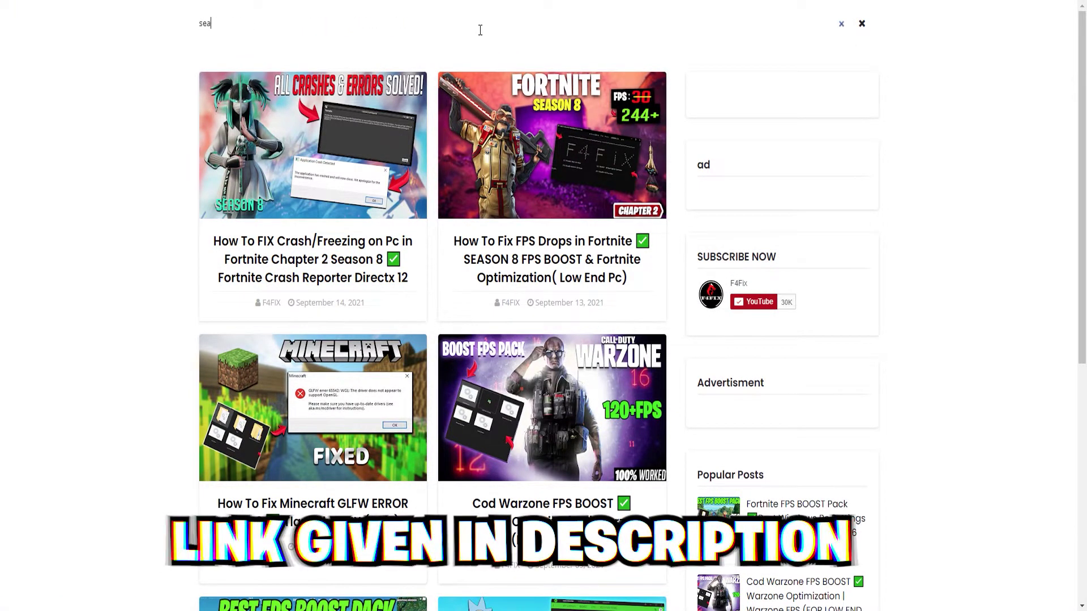
type("son 8")
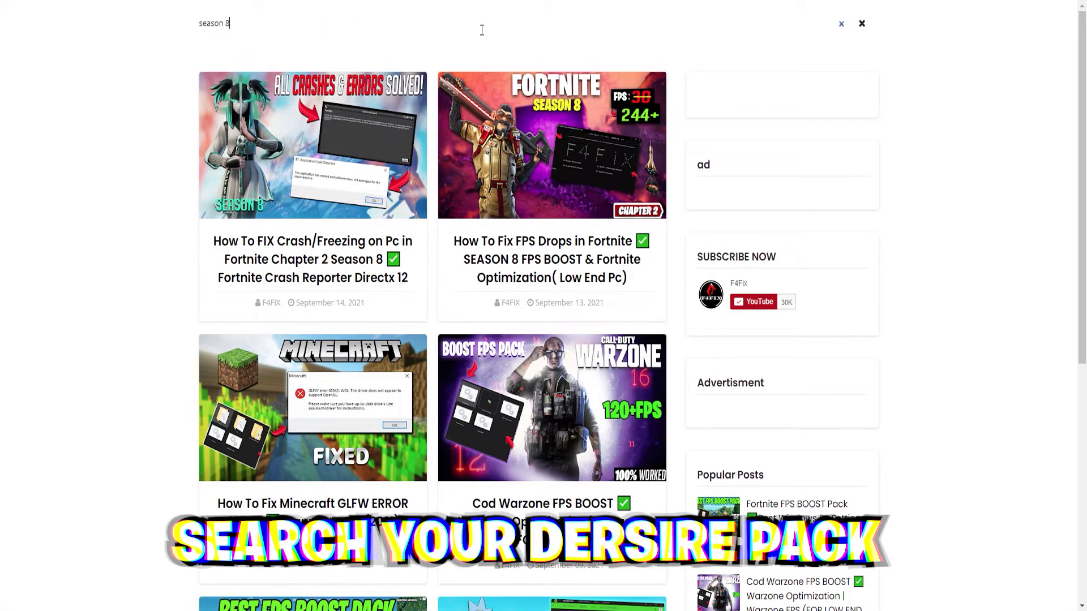
key("Return")
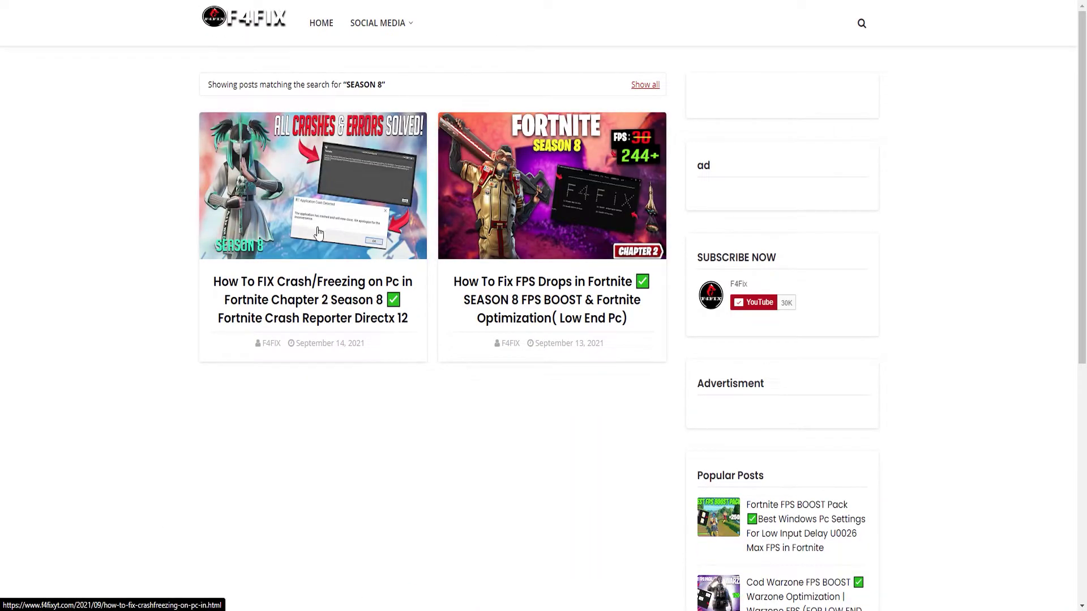
Open the post on fixing Fortnite Chapter 2 Season 8 crashes and freezing, and follow through to its pack download page.
left_click(275, 232)
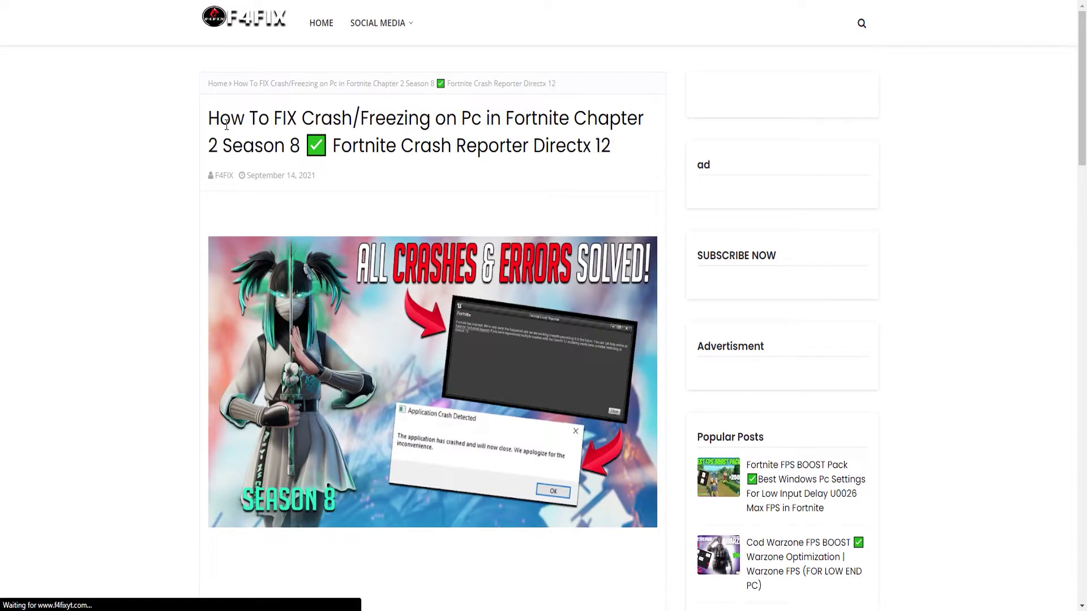
left_click_drag(209, 117, 618, 163)
left_click(539, 166)
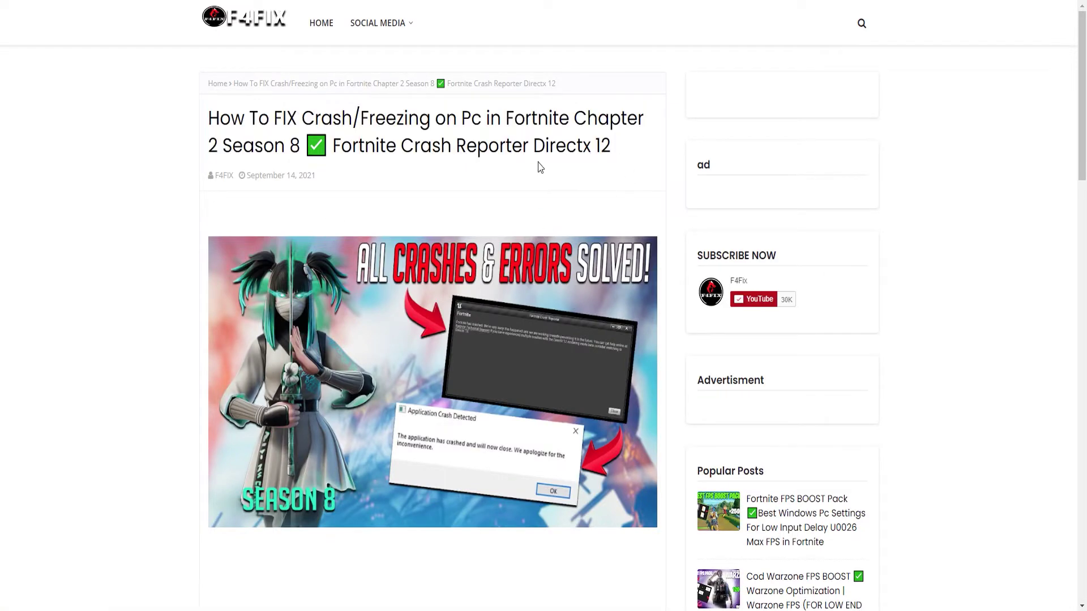
scroll(519, 176, "down", 8)
left_click(428, 328)
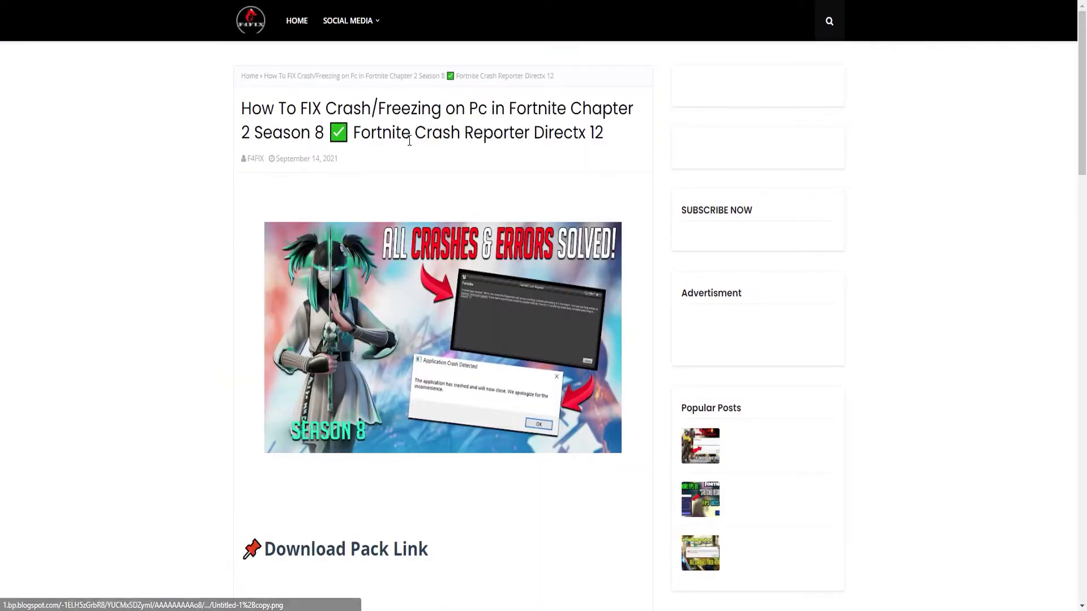
Start unlocking the pack link through the subscribe requirement, and set the F4Fix channel's YouTube notifications to All.
left_click_drag(503, 134, 242, 109)
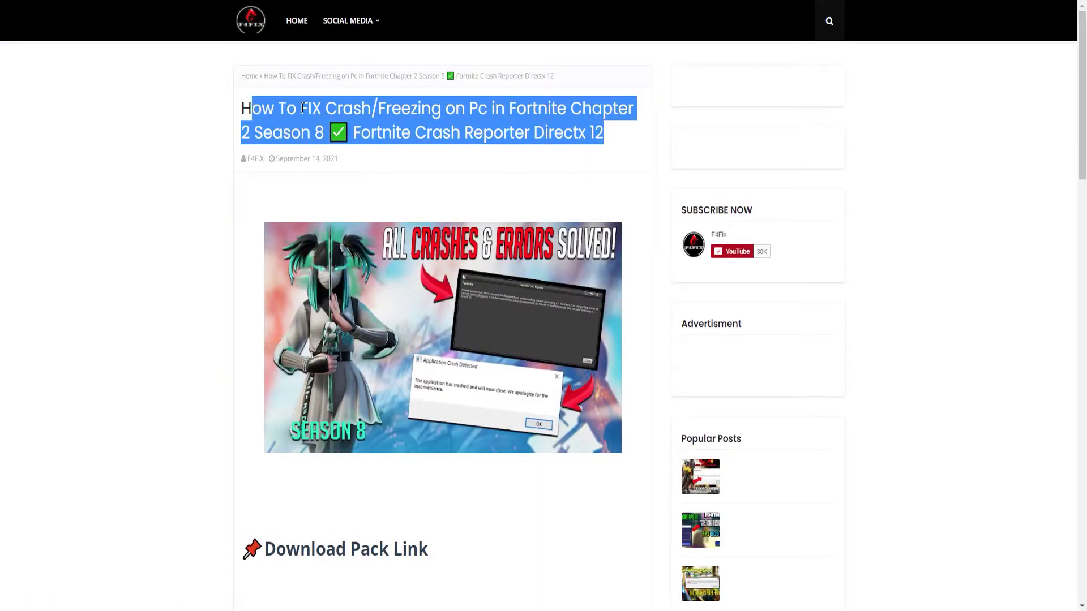
left_click(260, 116)
scroll(296, 128, "down", 8)
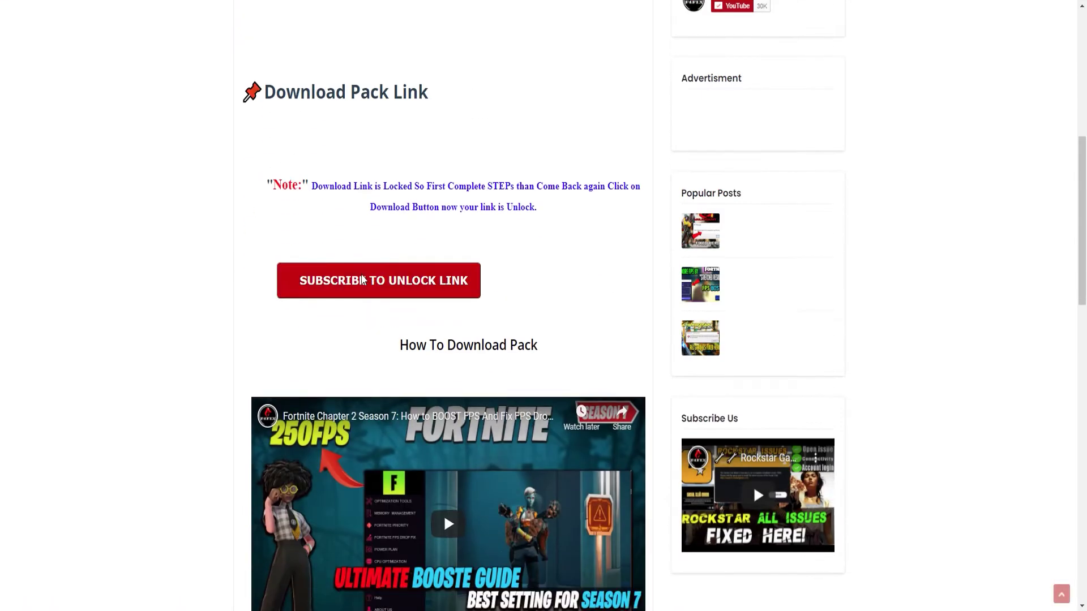
left_click(374, 280)
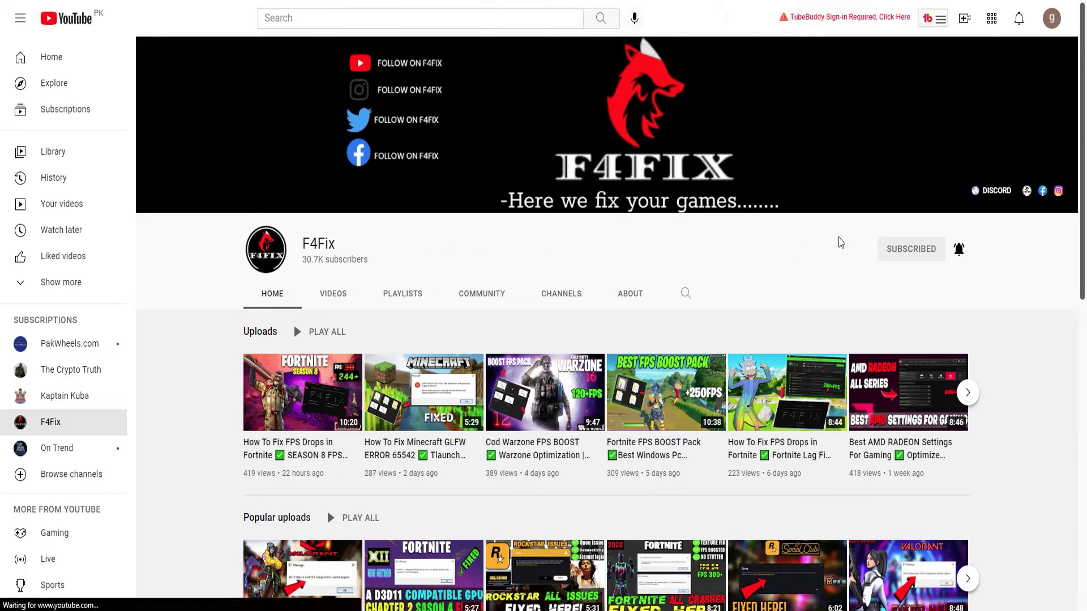
left_click(803, 250)
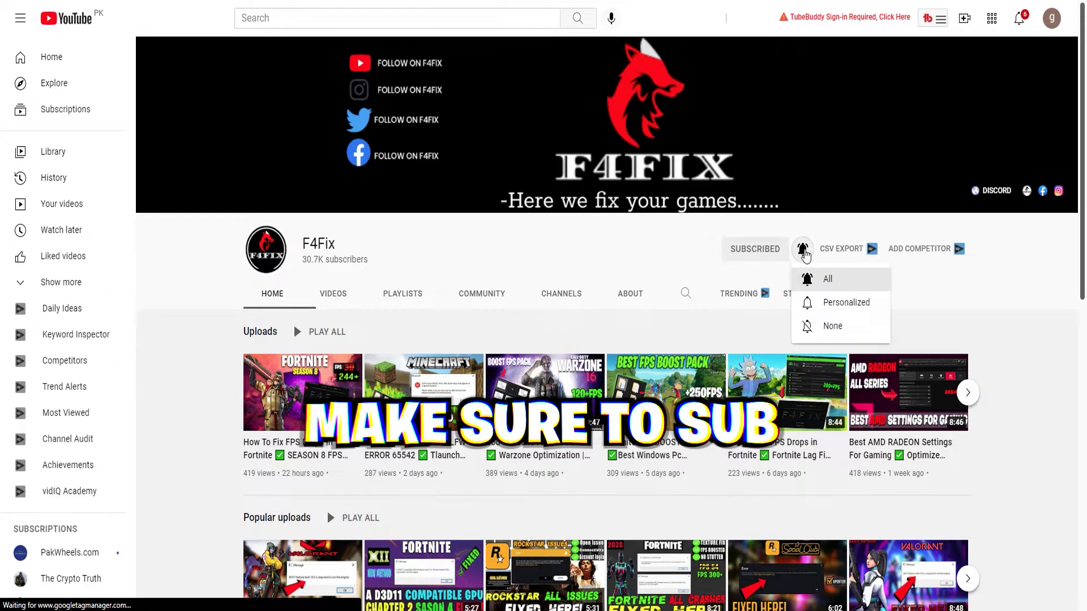
left_click(827, 279)
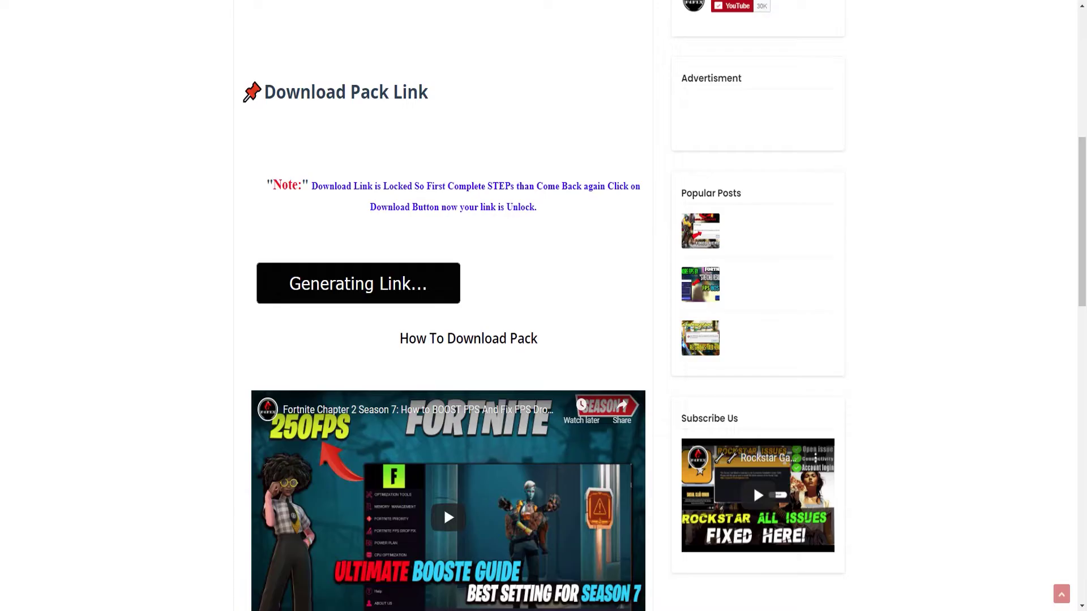
Follow the unlocked link and download "Fortnite CRASHES AND DX Error in Season 8 Fix By F4FIX.rar" from Google Drive.
scroll(271, 191, "down", 5)
scroll(227, 195, "up", 5)
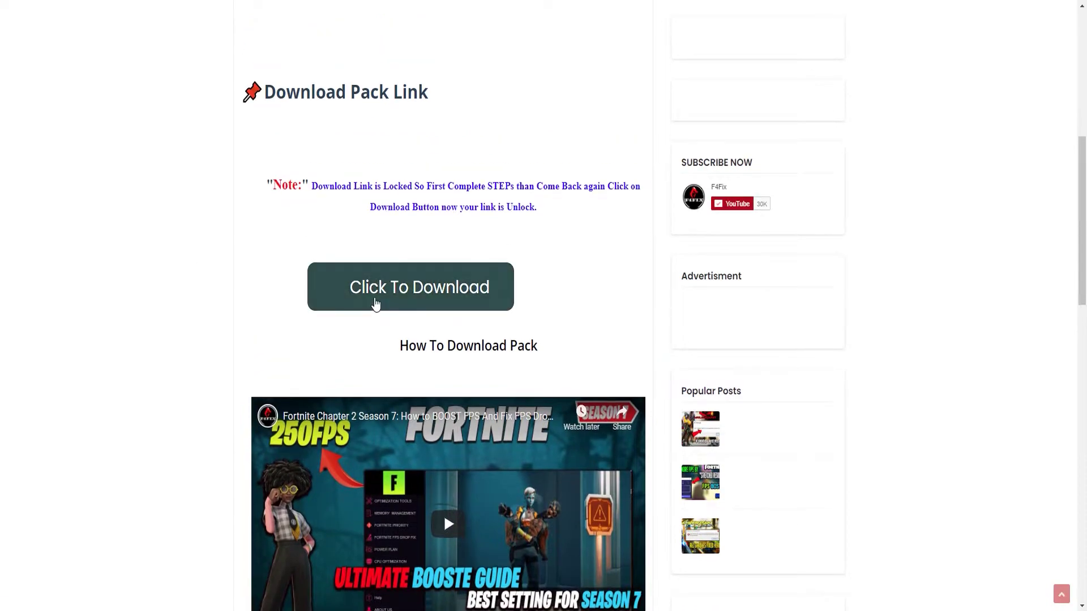
left_click(376, 304)
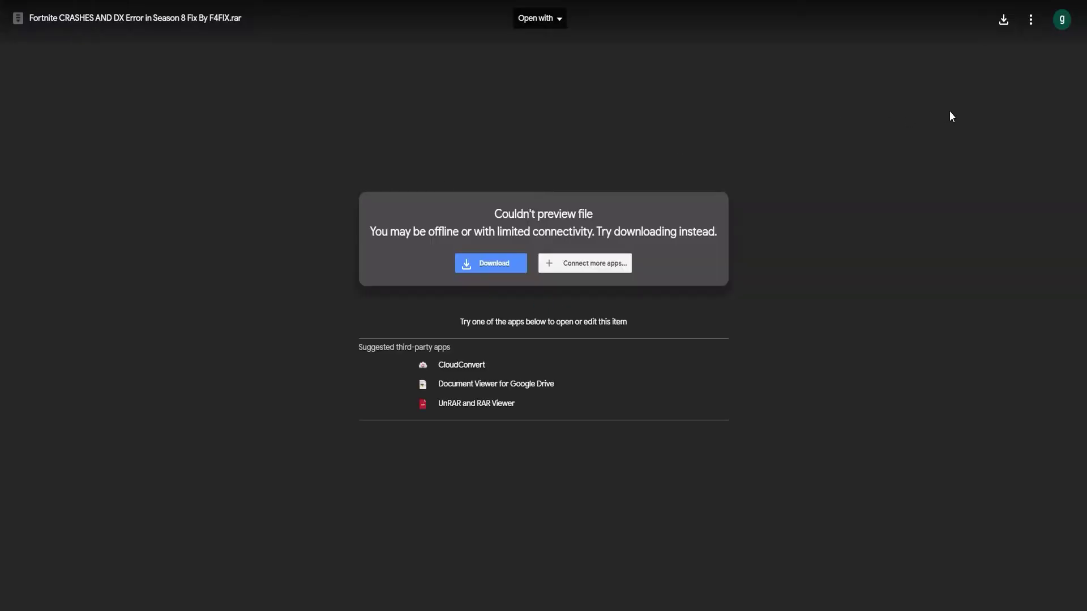
left_click(1005, 24)
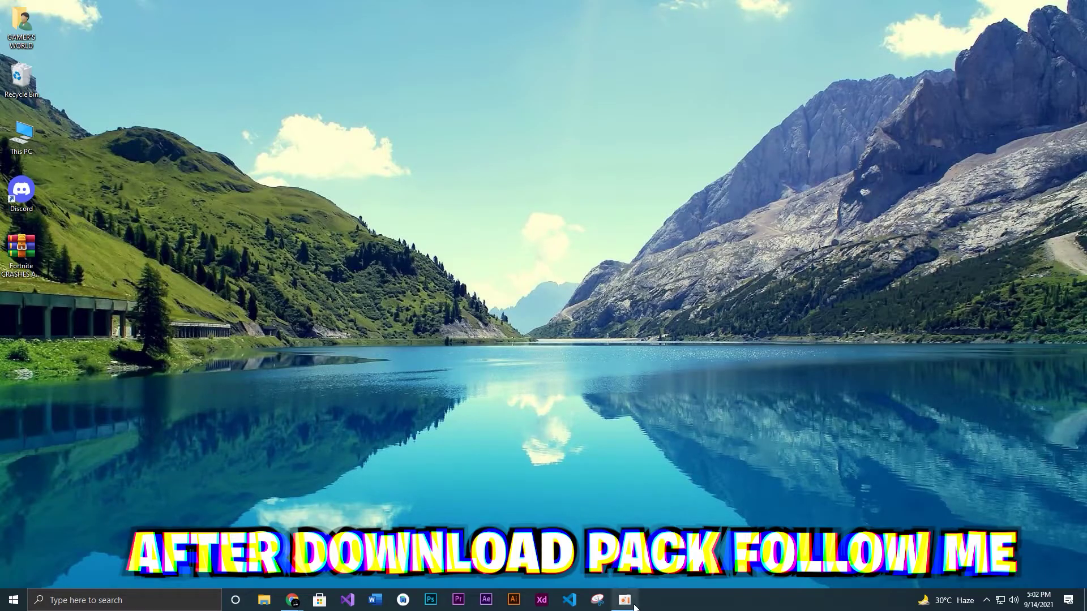
left_click(635, 604)
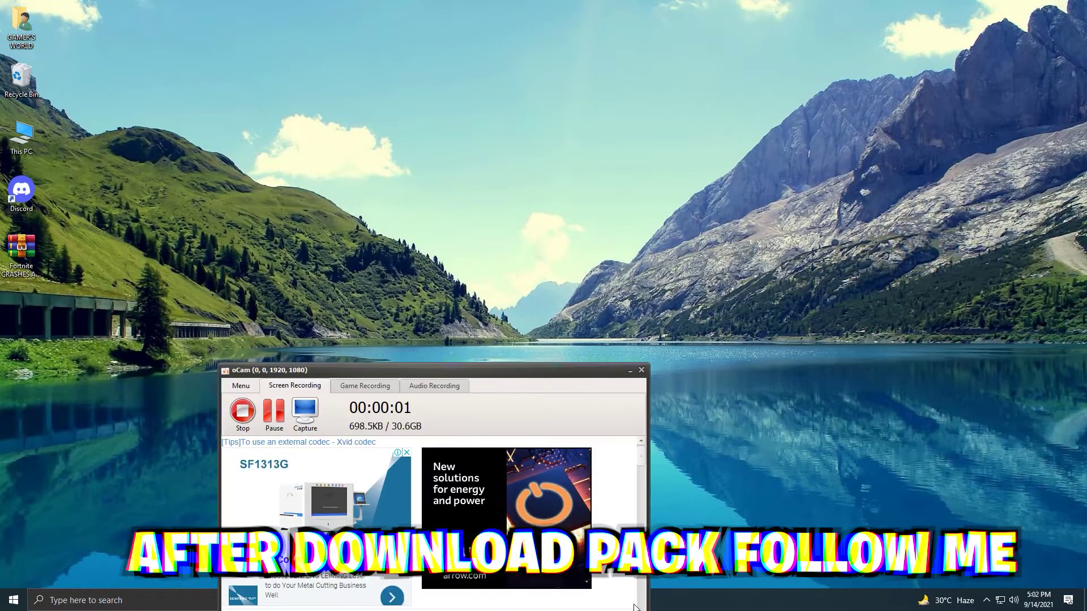
left_click(630, 370)
right_click(258, 251)
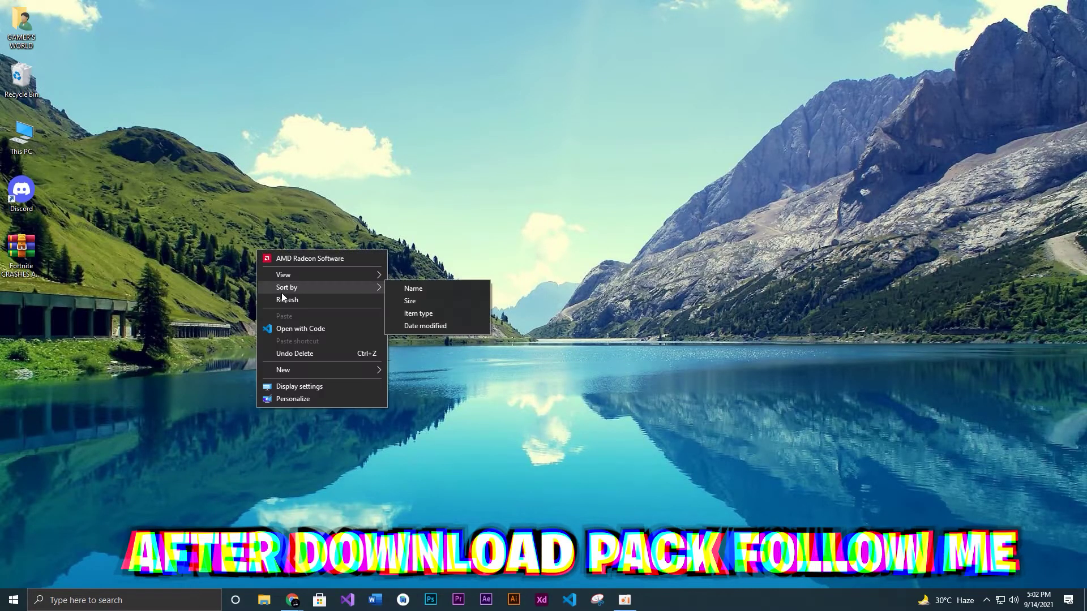
left_click(282, 299)
Move the downloaded Fortnite fix archive into open space on the desktop and extract it in place.
left_click_drag(21, 249, 356, 199)
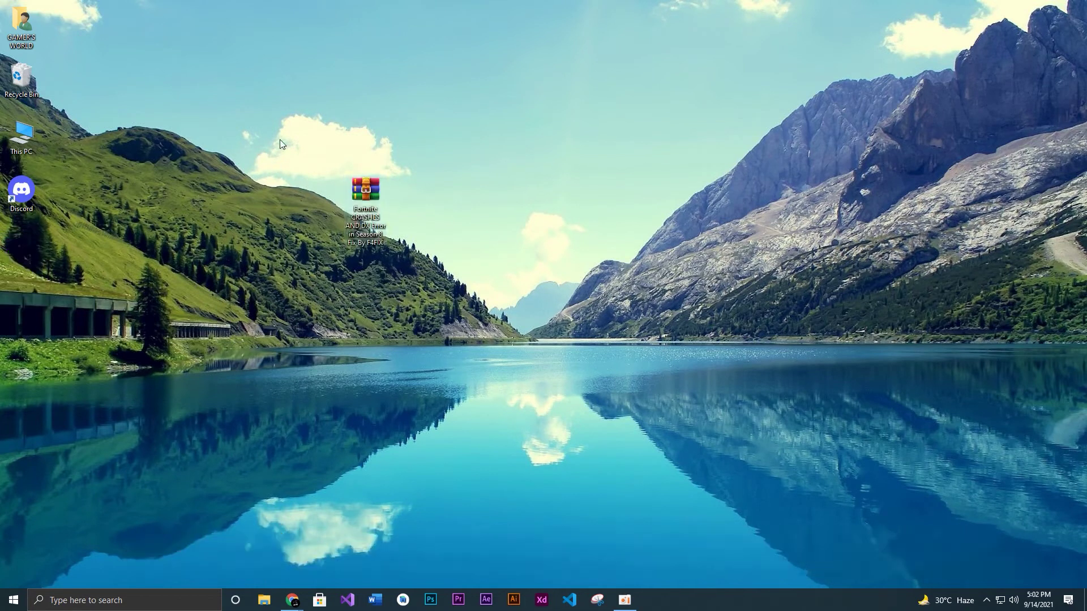
right_click(375, 191)
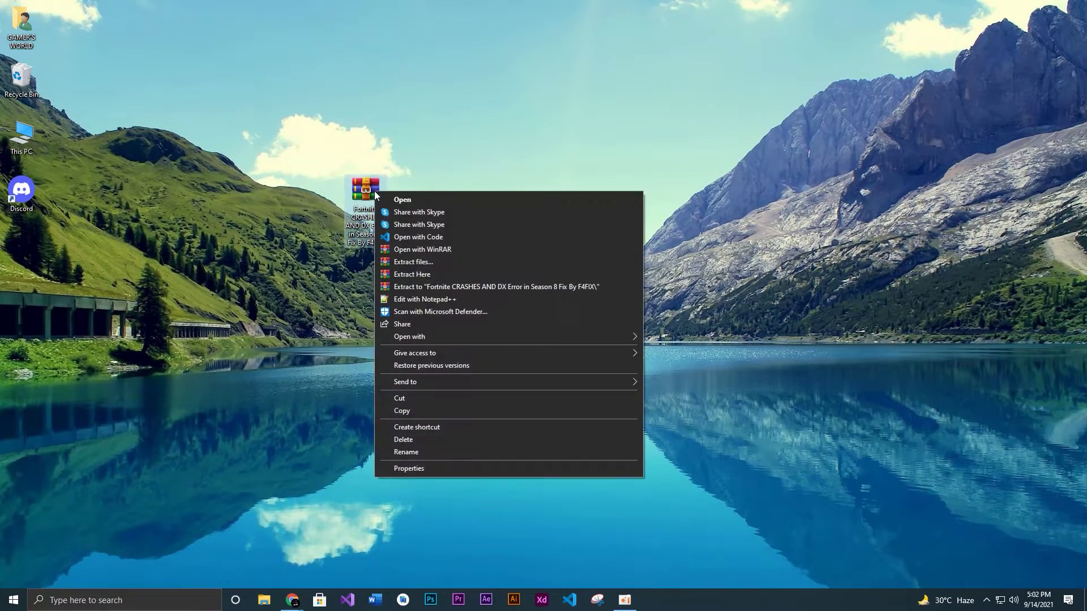
left_click(415, 276)
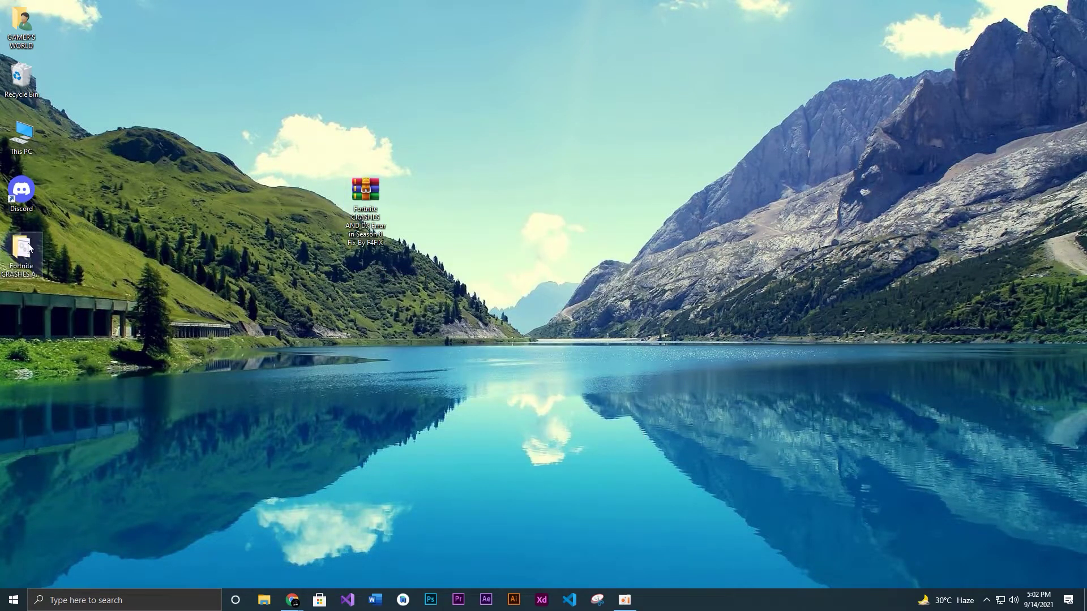
Open the extracted Fortnite fix folder in a maximized window and display its contents as extra large icons.
double_click(21, 252)
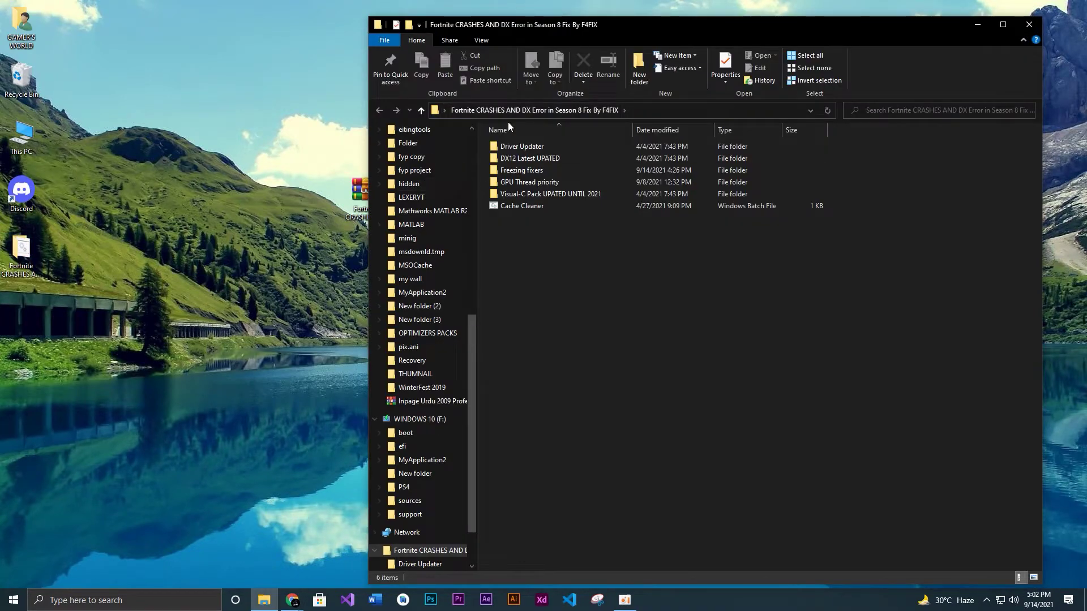
double_click(549, 25)
left_click_drag(687, 290, 123, 92)
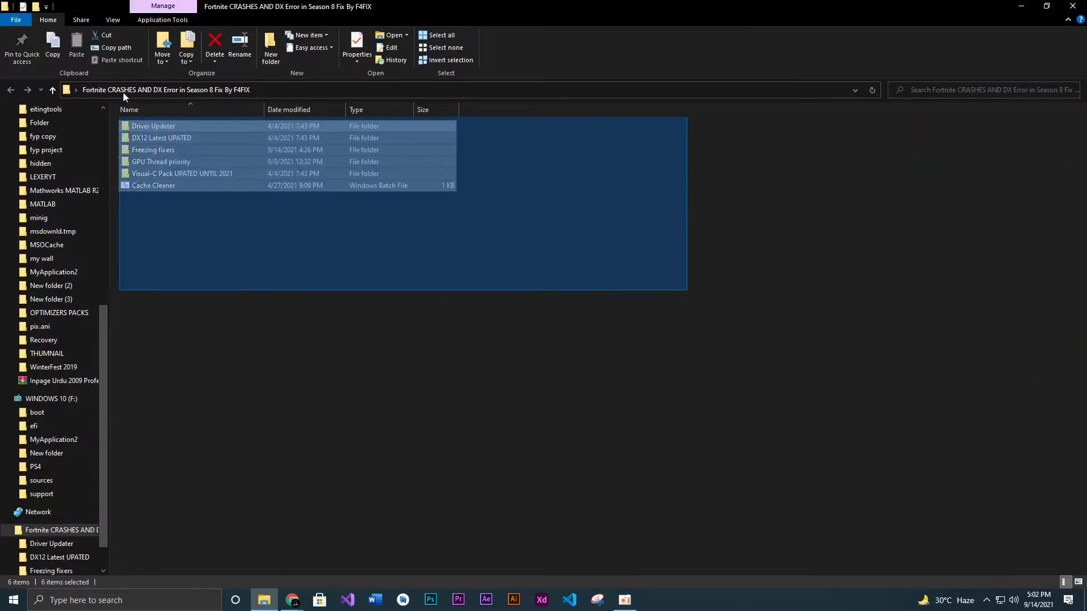
left_click_drag(562, 280, 187, 113)
left_click(113, 20)
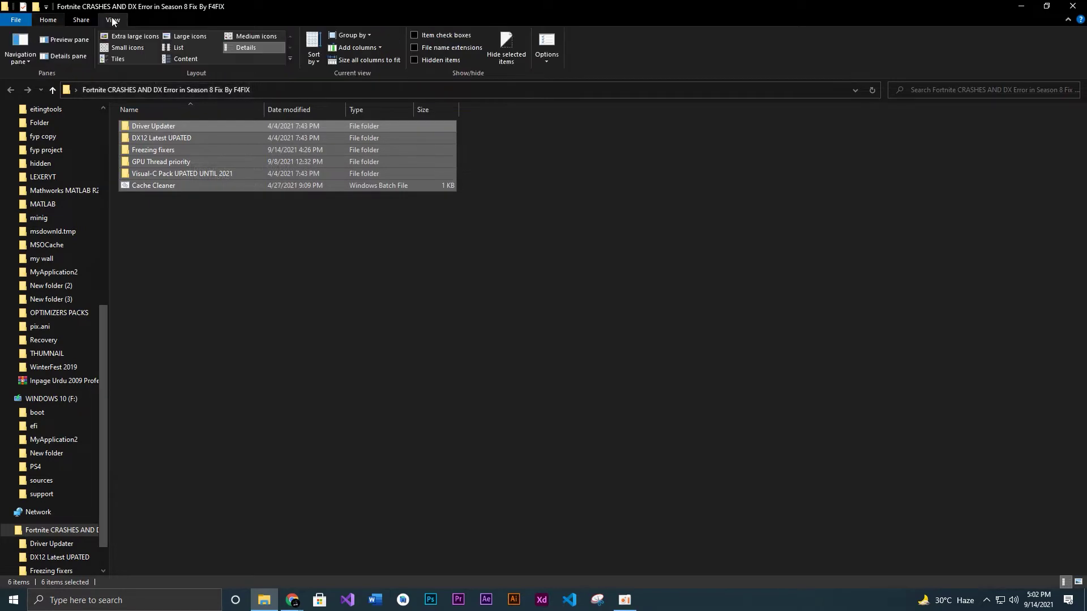
left_click(135, 36)
left_click_drag(1048, 313, 327, 358)
left_click(327, 359)
Launch driver_booster_setup from the Driver Updater folder.
double_click(218, 259)
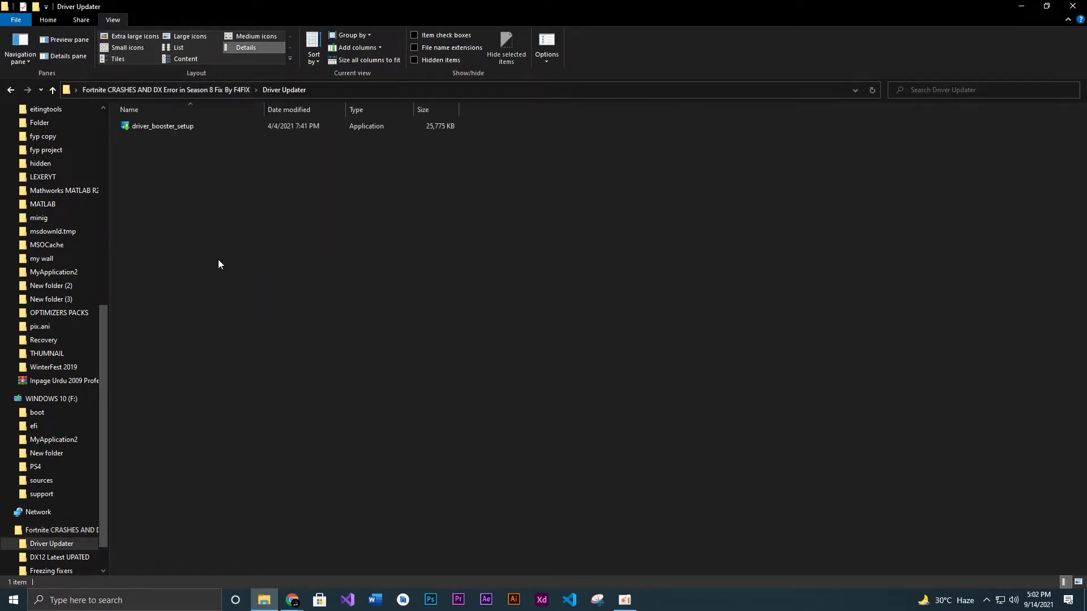
right_click(158, 130)
left_click(186, 139)
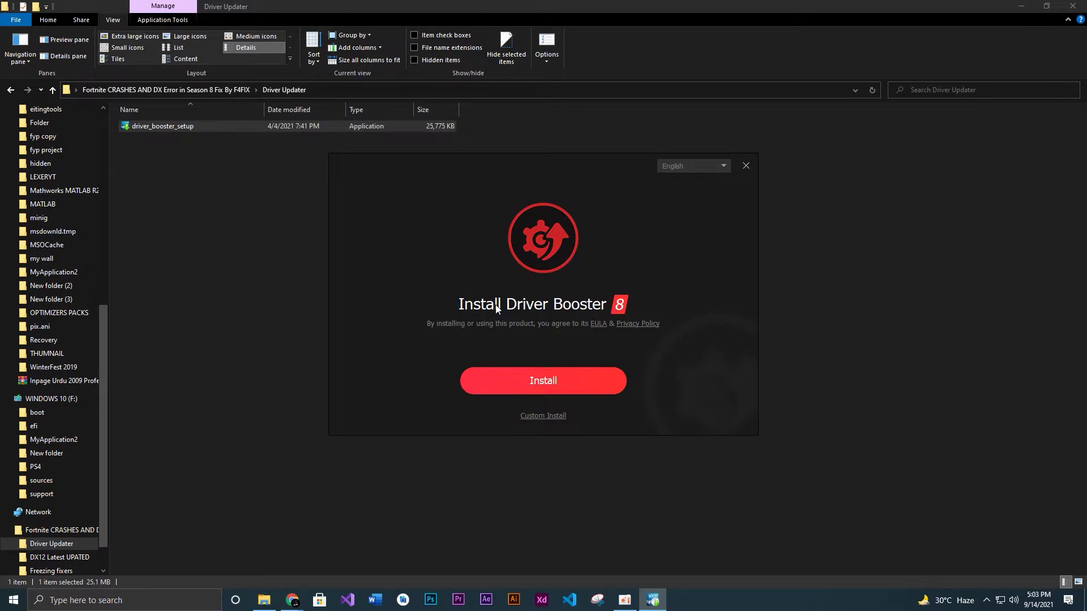
Install Driver Booster through the custom options in C:\Program Files (x86)\IObit\Driver Booster, declining the Advanced SystemCare offer.
left_click(544, 417)
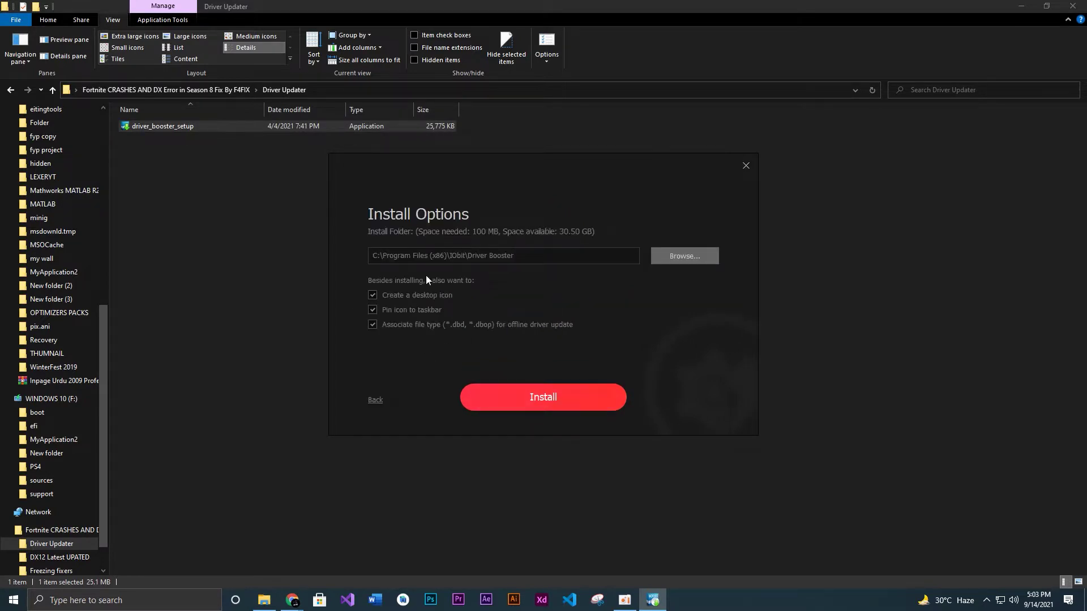
left_click_drag(516, 256, 369, 256)
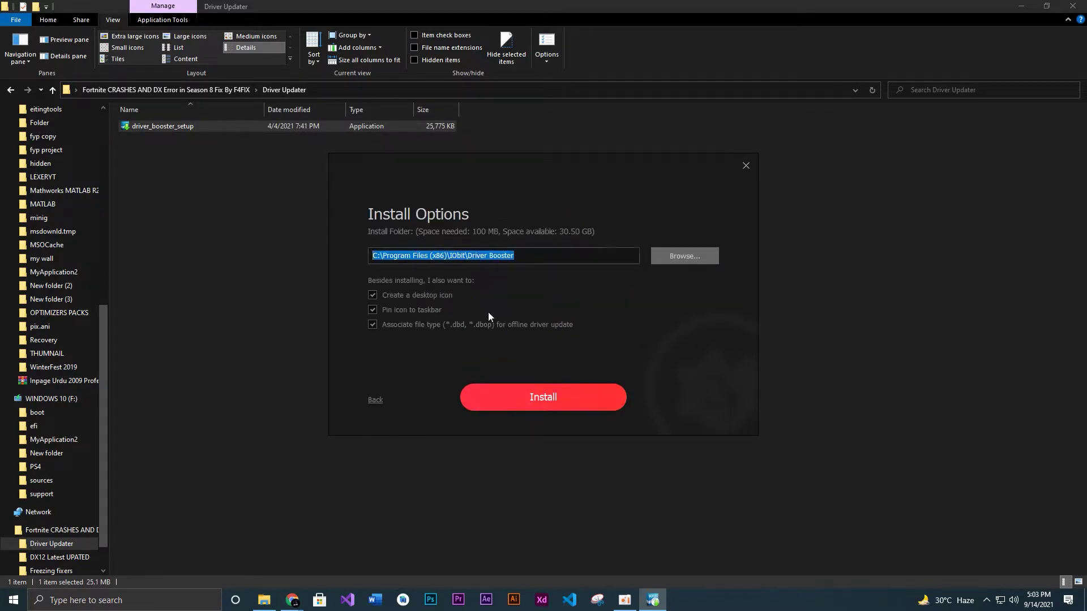
left_click(528, 398)
left_click(370, 343)
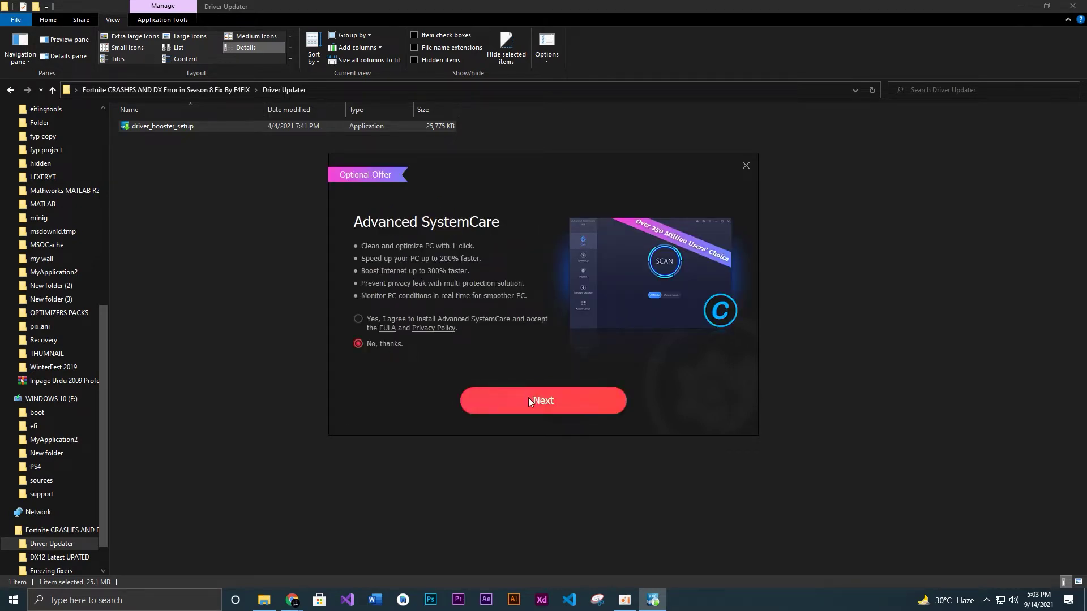
left_click(528, 398)
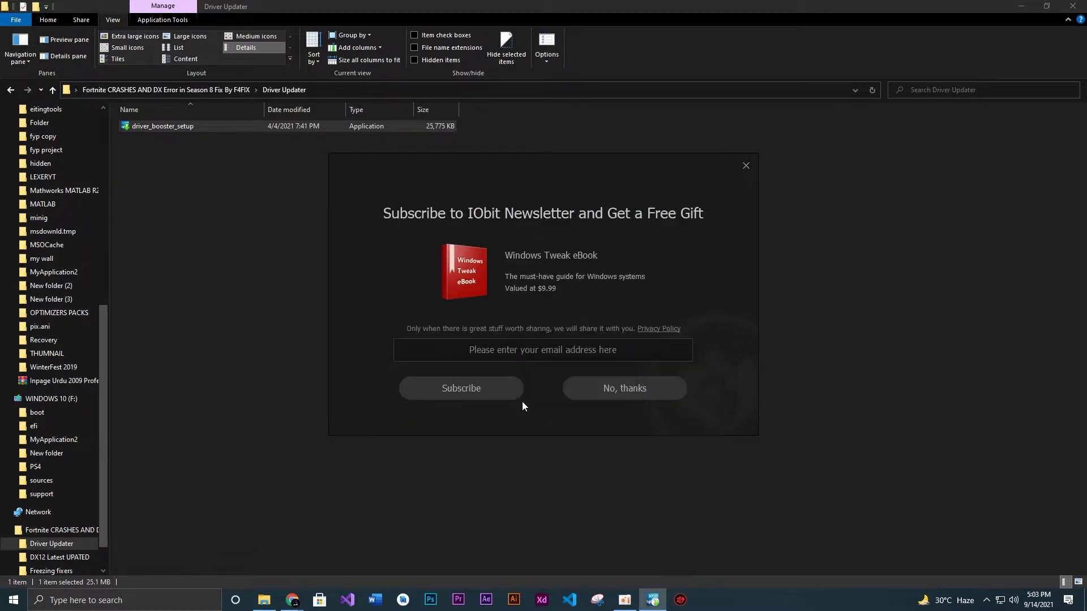
Decline the IObit newsletter, turn off "Learn more online" and start the driver scan.
left_click(586, 388)
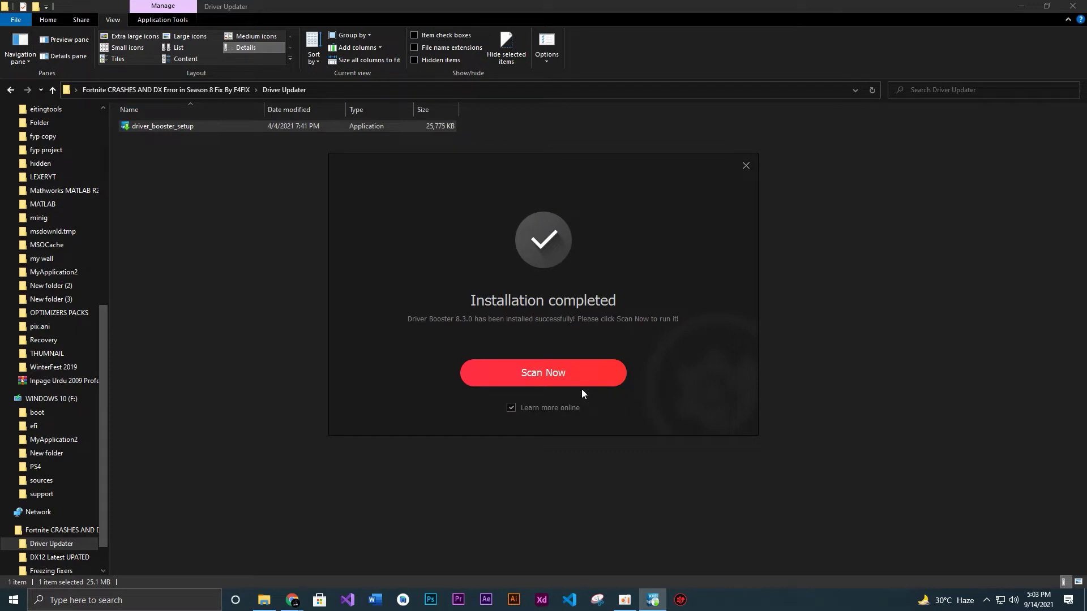
left_click(511, 408)
left_click(517, 375)
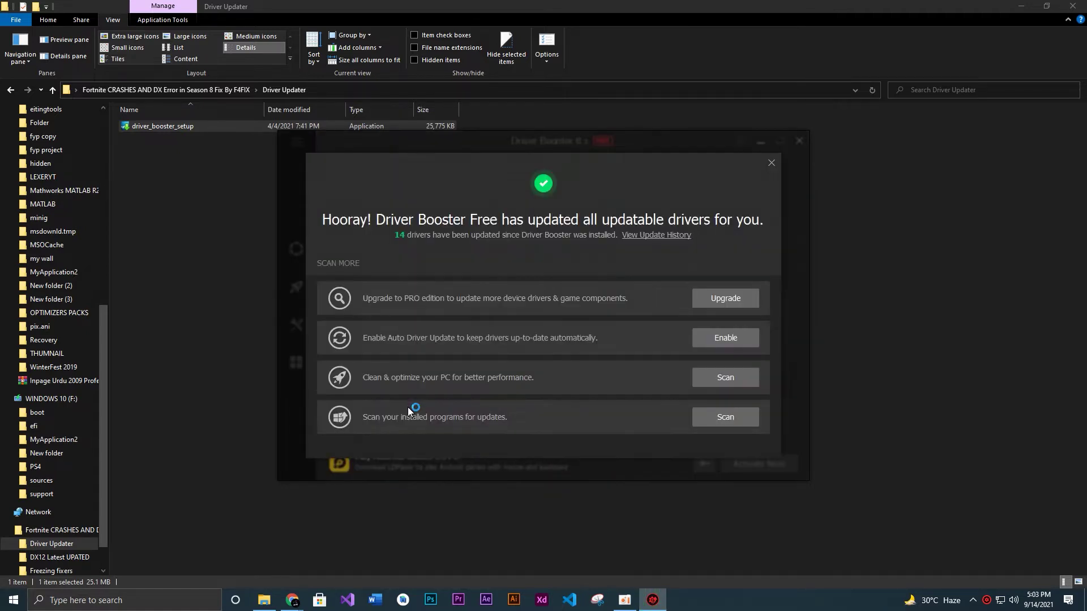
Dismiss the scan summary and examine the status of the drivers listed in Driver Booster.
left_click(771, 163)
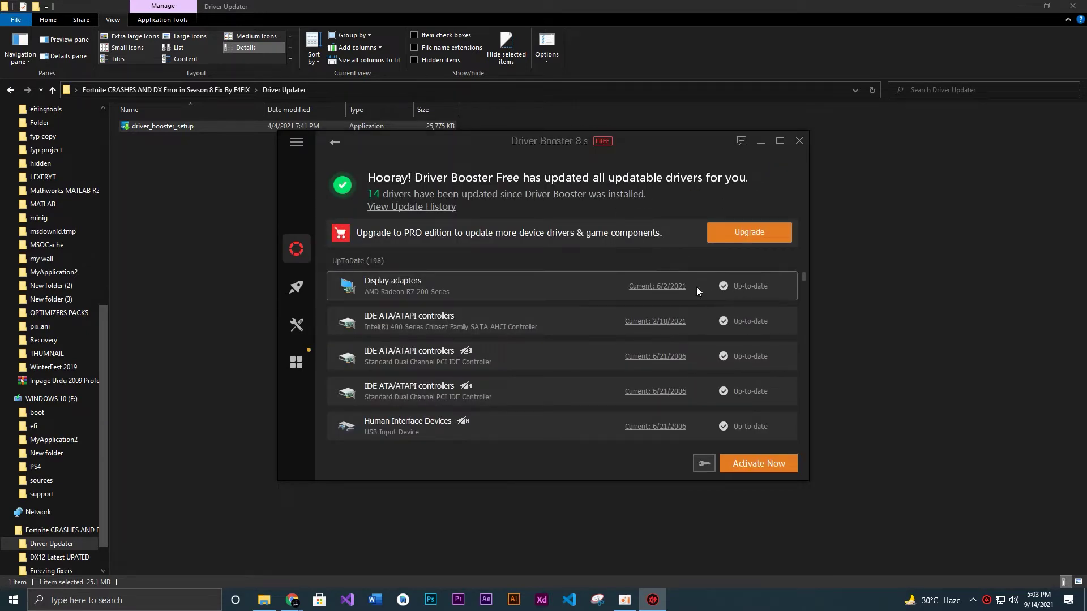
scroll(497, 310, "down", 3)
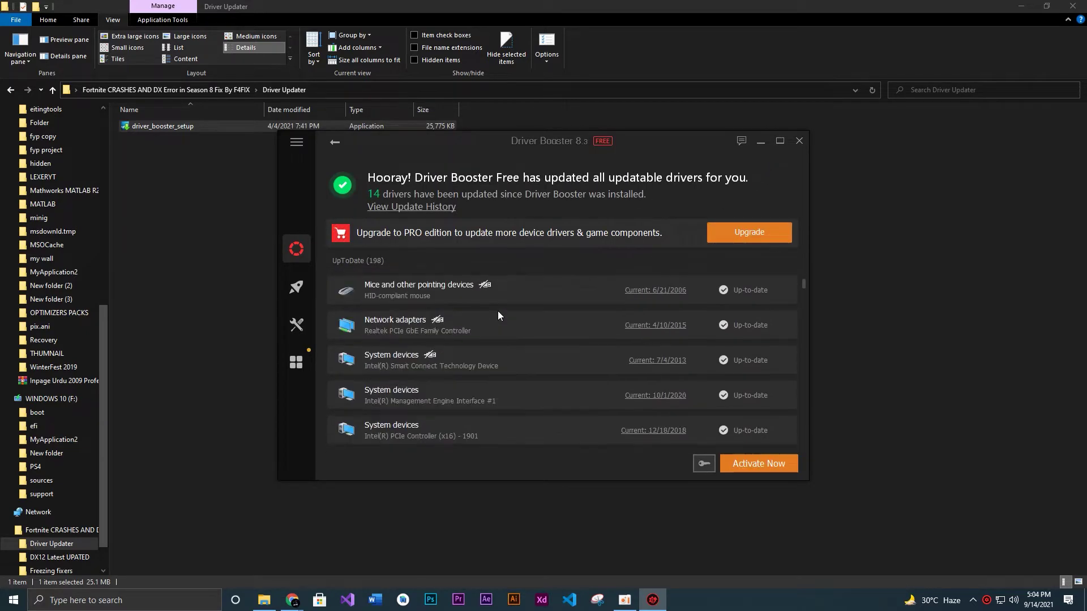
scroll(498, 325, "down", 6)
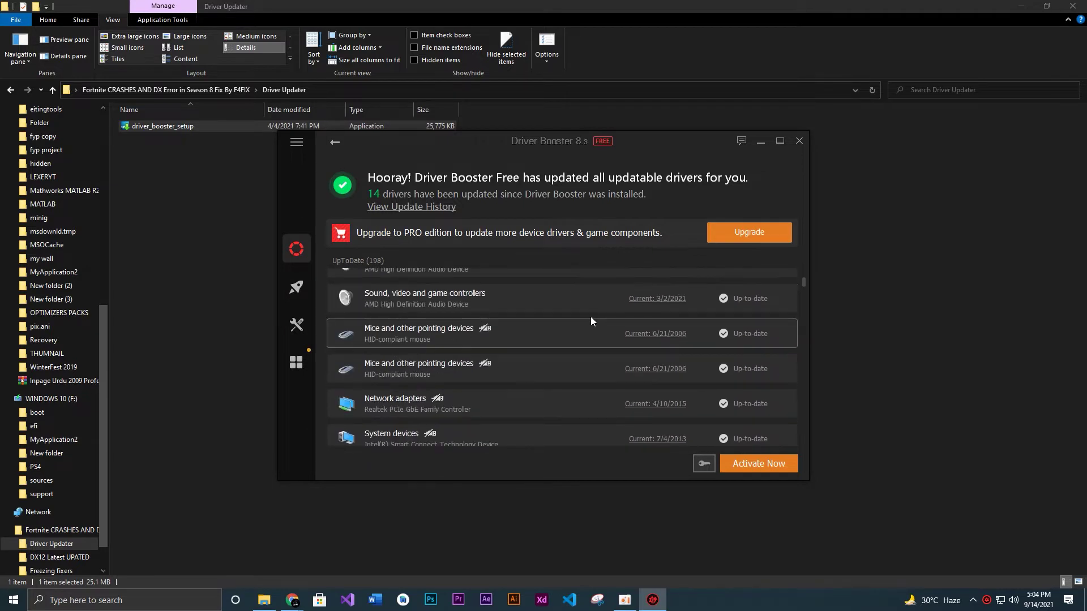
scroll(671, 304, "up", 3)
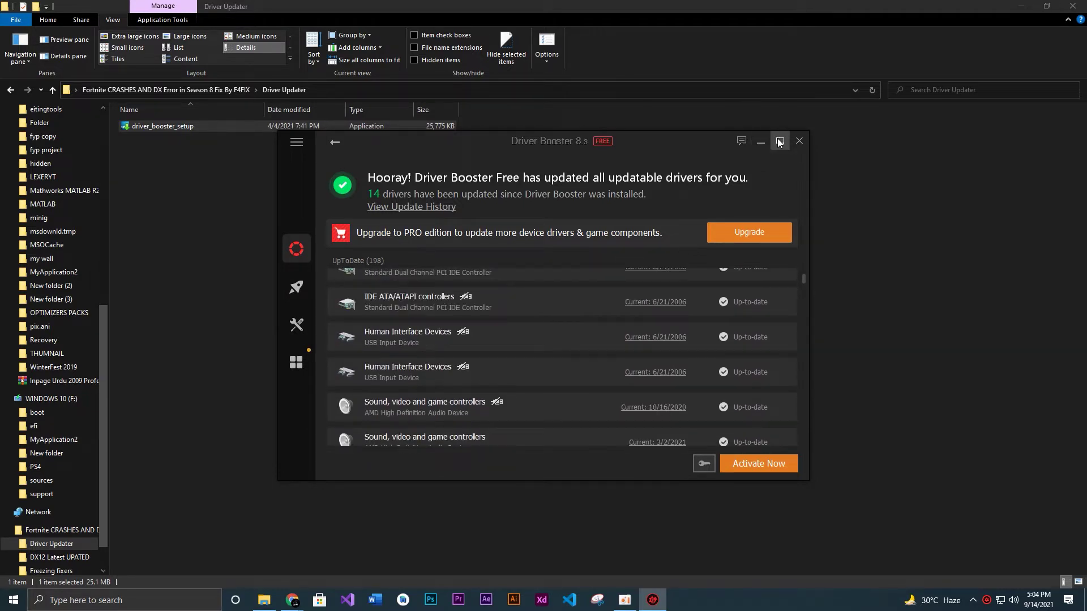
Close Driver Booster and launch dxwebsetup from the pack's DX12 Latest UPATED folder.
left_click(797, 141)
key("alt+Up")
left_click(357, 237)
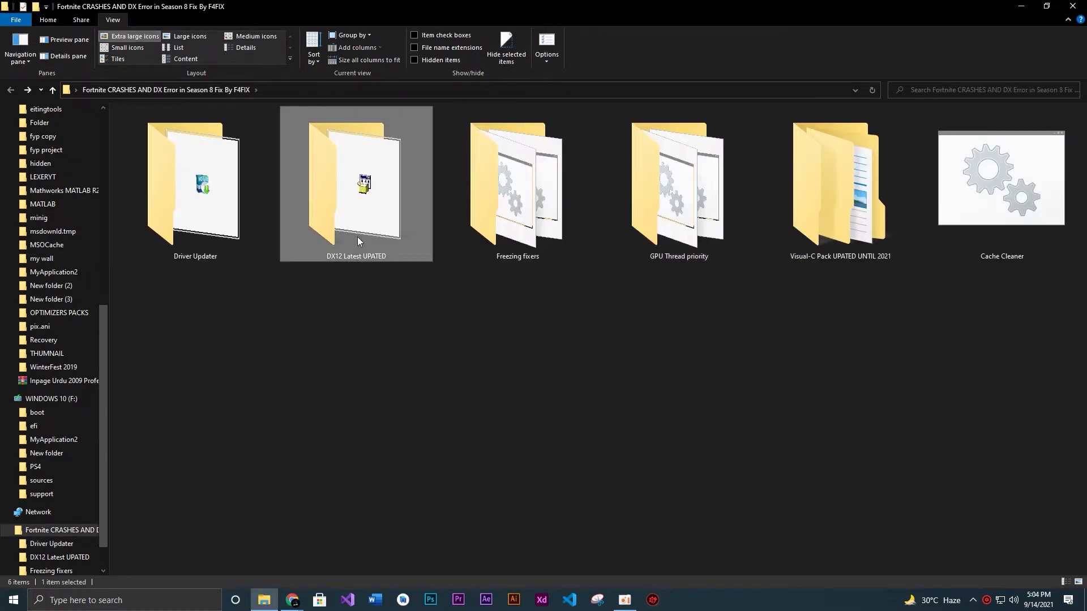
double_click(357, 236)
left_click(179, 125)
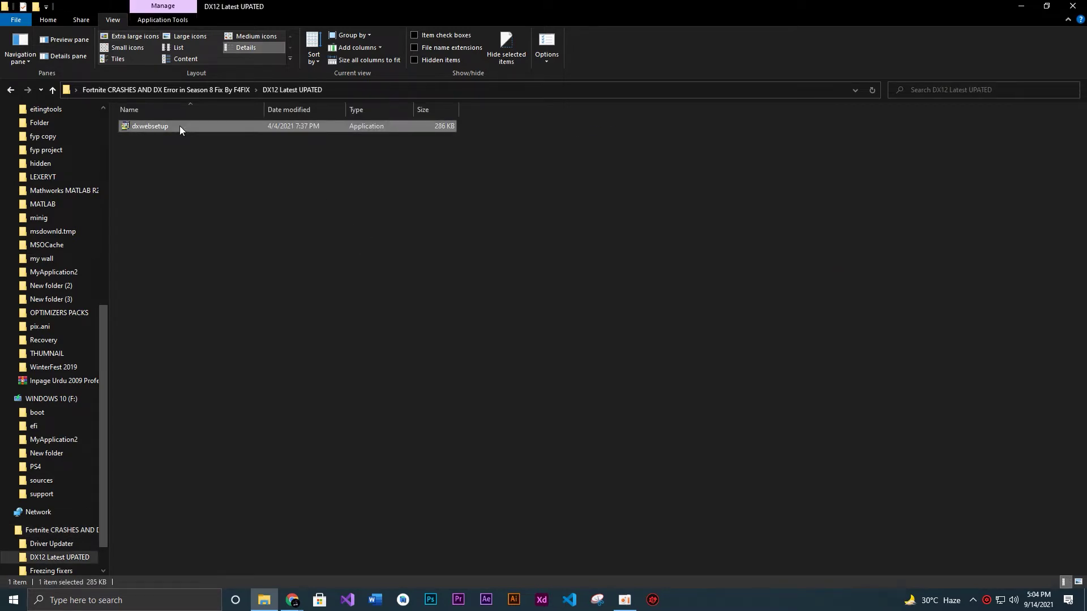
double_click(179, 126)
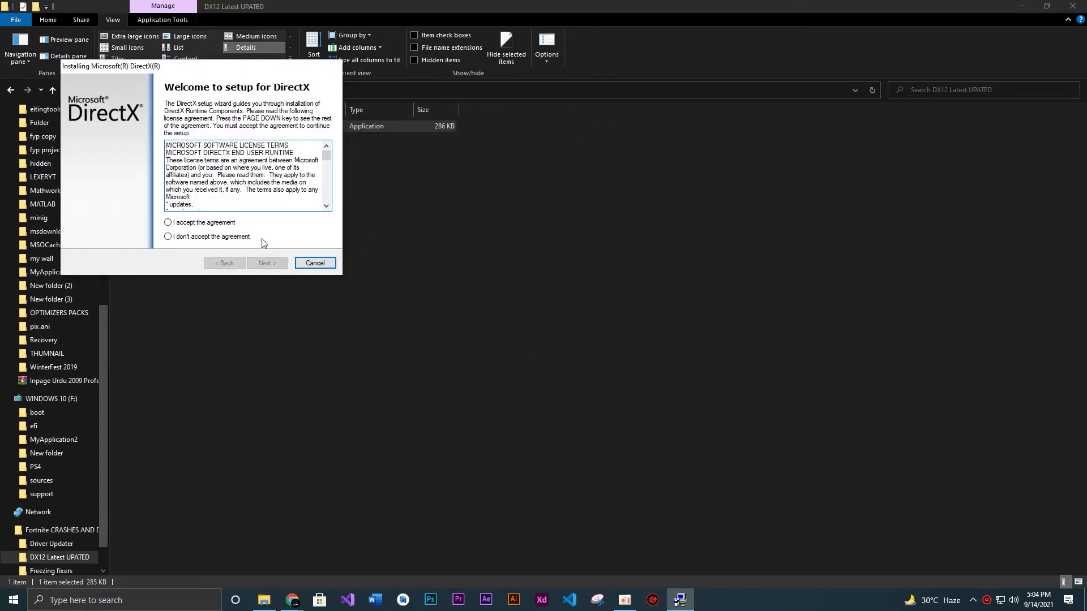
Accept the DirectX license agreement and complete the setup wizard.
left_click(227, 226)
left_click(266, 262)
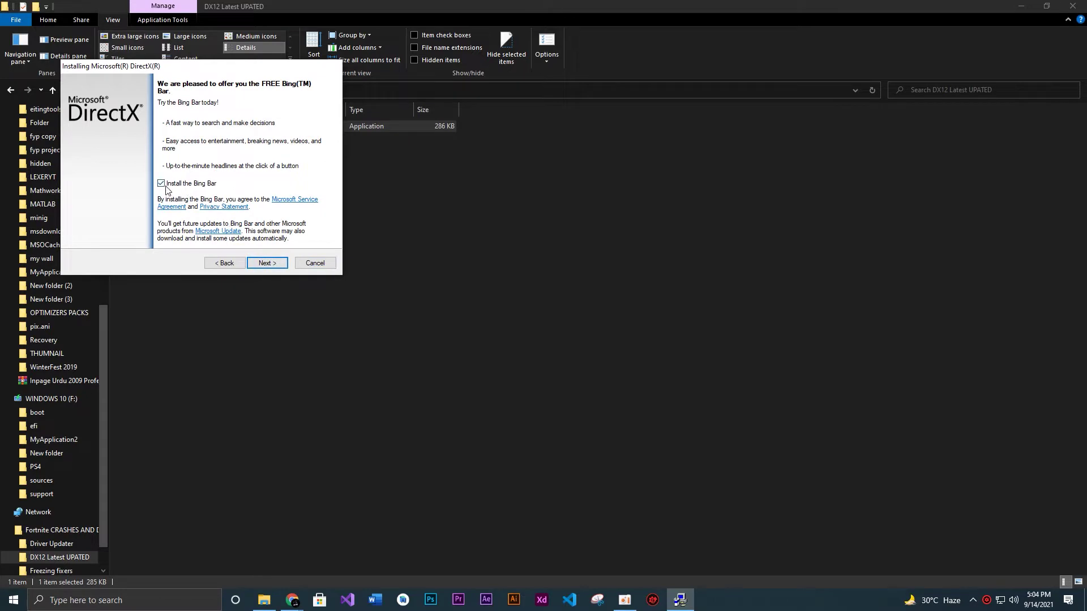
left_click(267, 263)
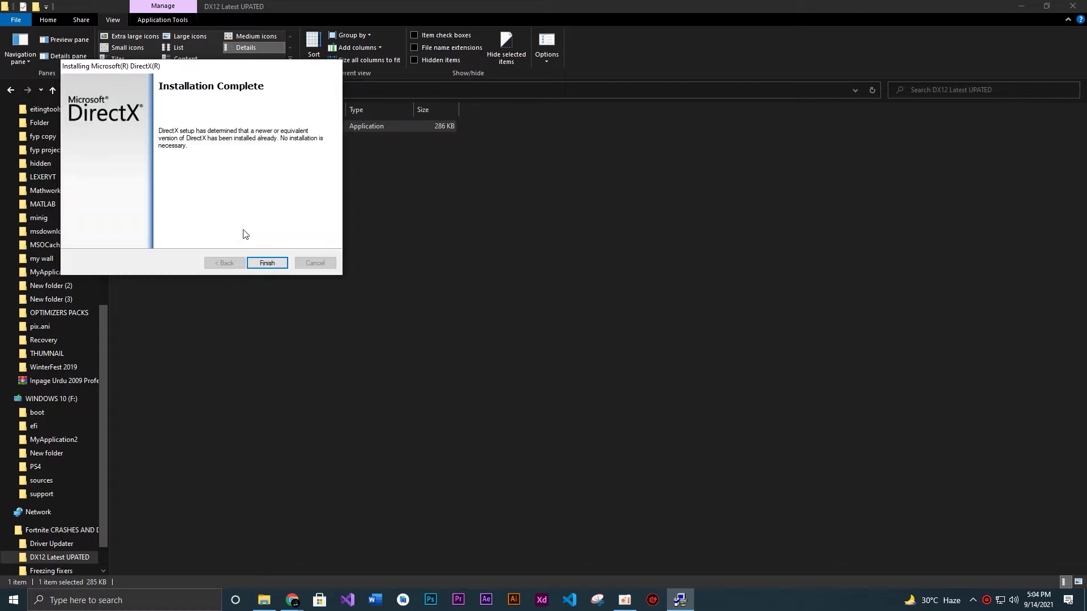
left_click(259, 262)
Open the pack's Freezing fixers folder and show its files as extra large icons.
key("BackSpace")
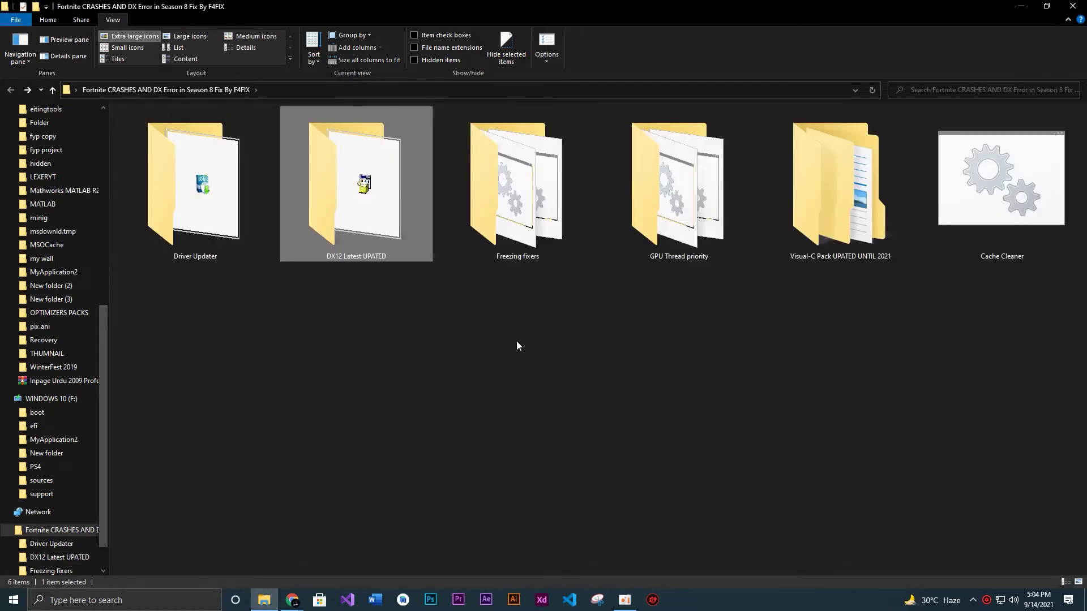
double_click(496, 229)
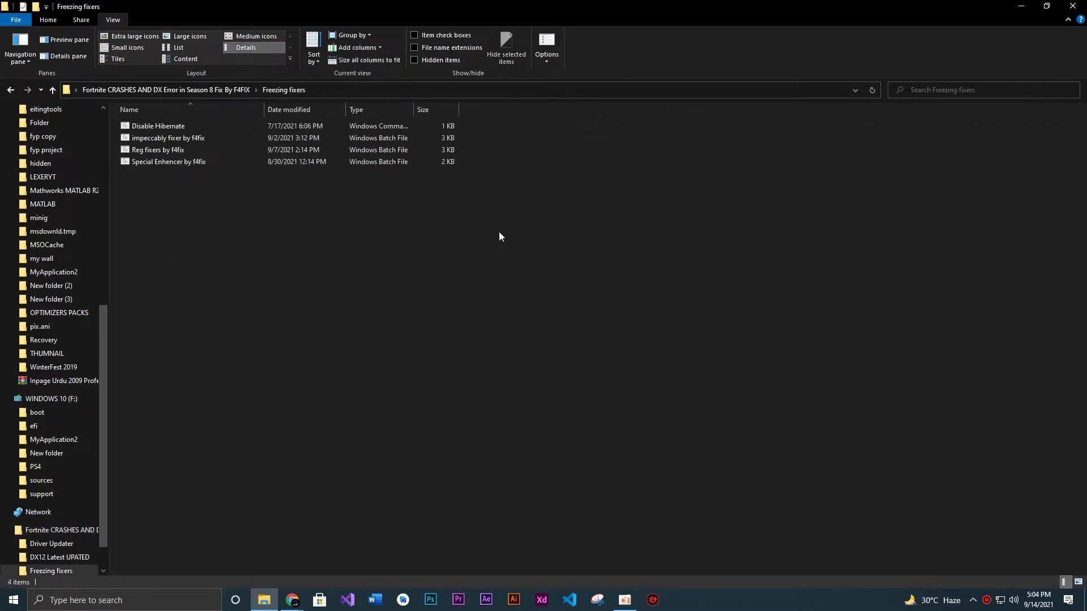
left_click(121, 36)
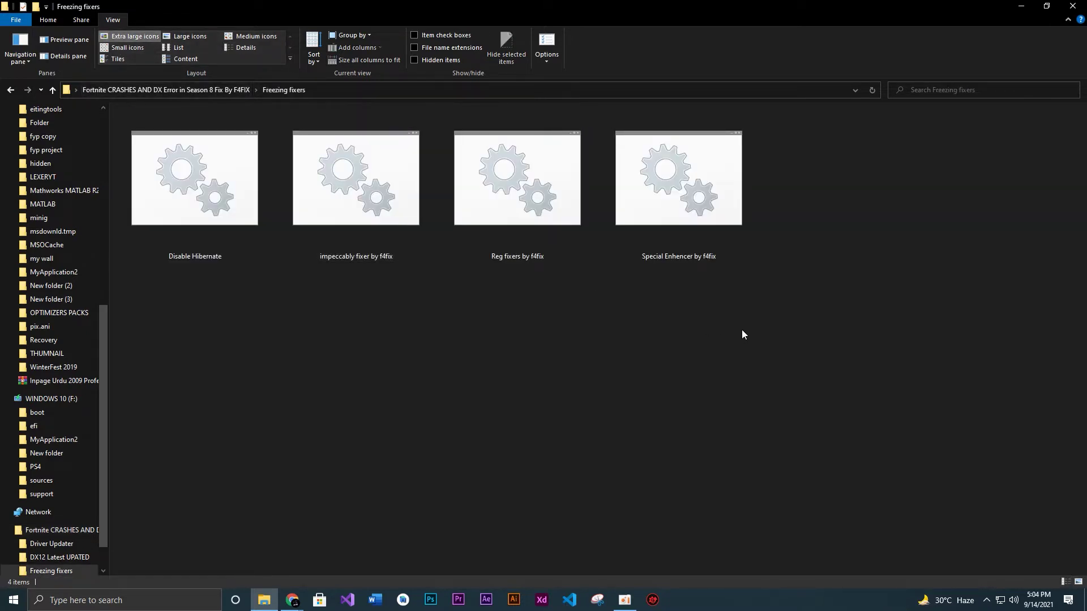
left_click_drag(742, 331, 275, 310)
Run the Disable Hibernate script as administrator and dismiss its console.
right_click(202, 229)
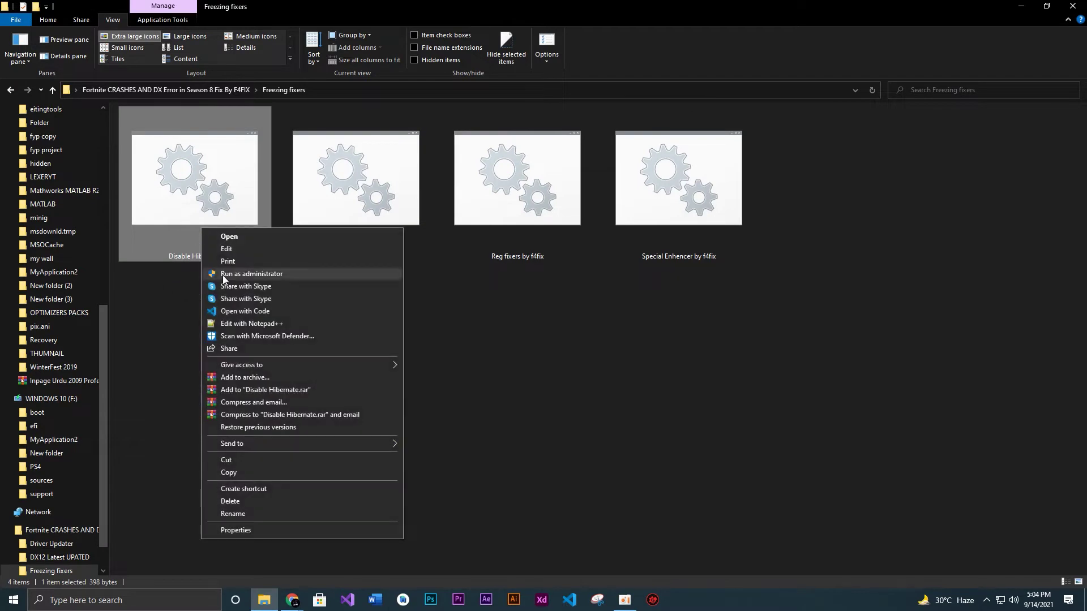
left_click(222, 275)
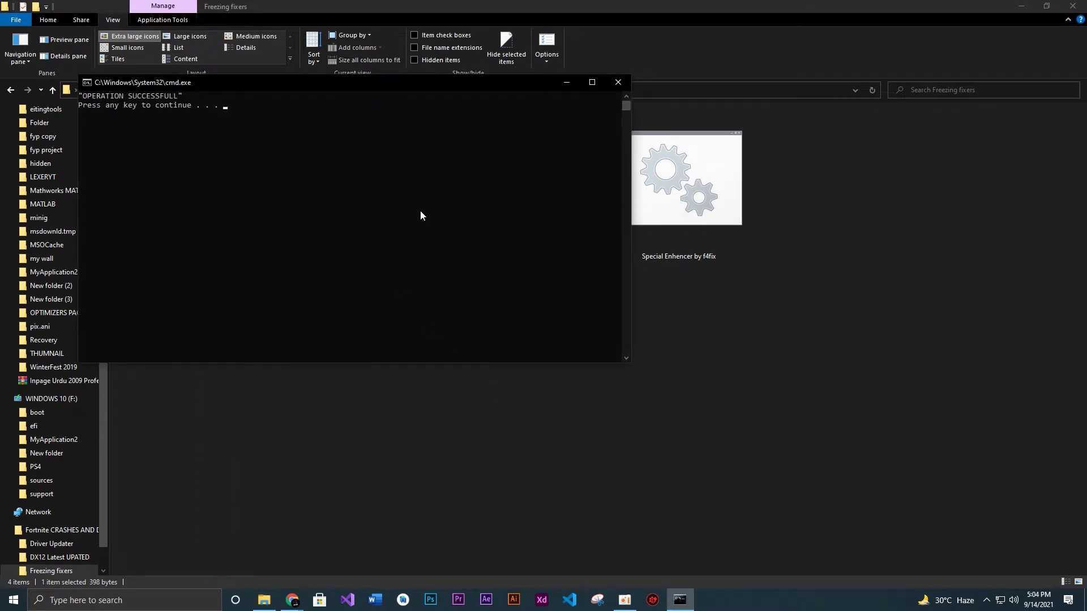
key("Return")
Run "impeccably fixer by f4fix" as administrator and apply option 1, For Enable.
right_click(345, 182)
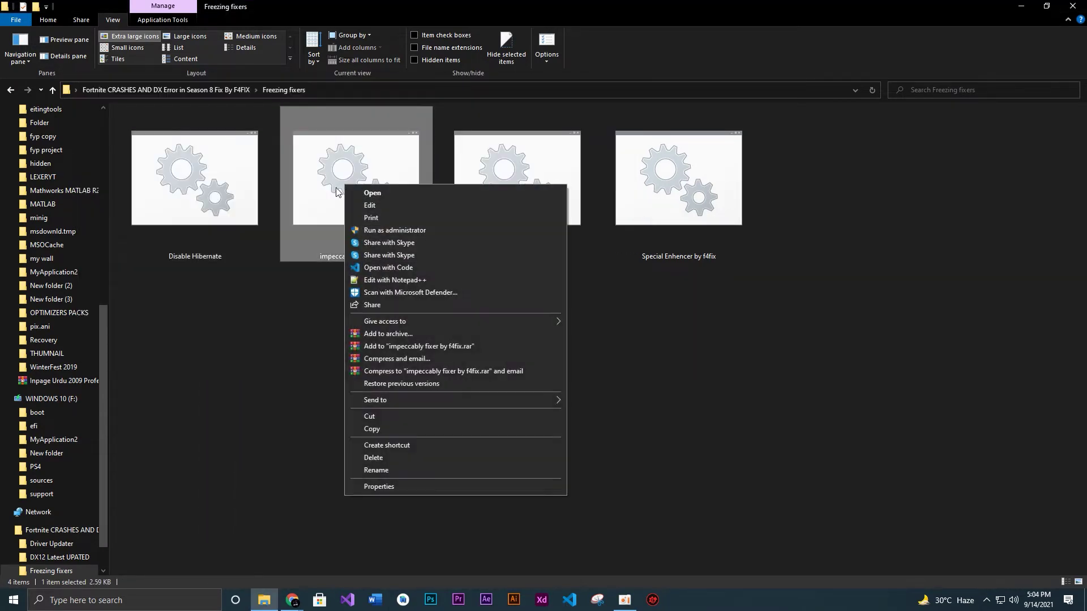
left_click(368, 229)
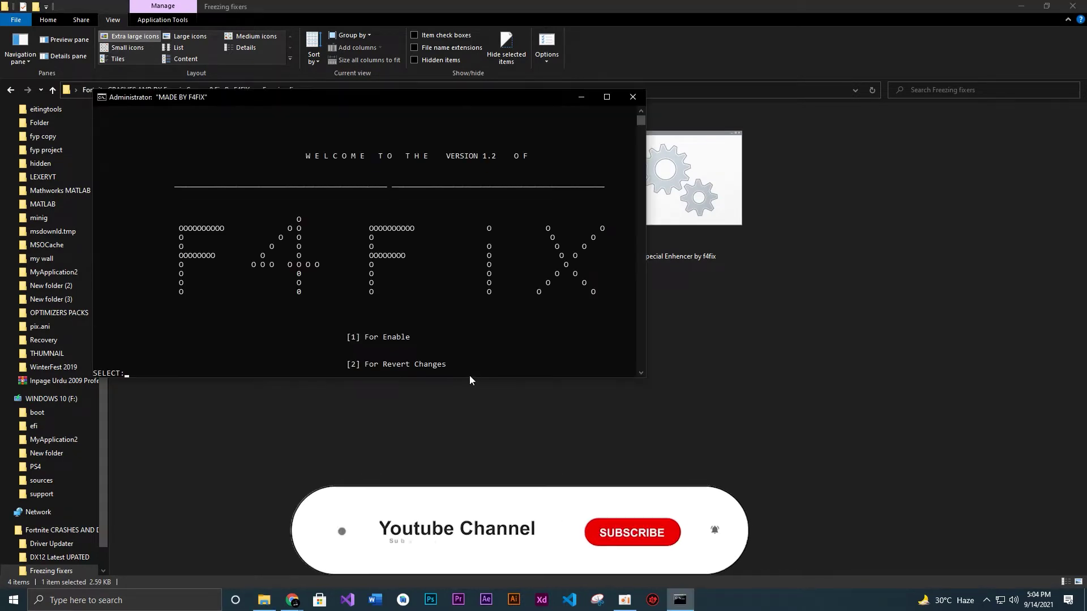
type("1")
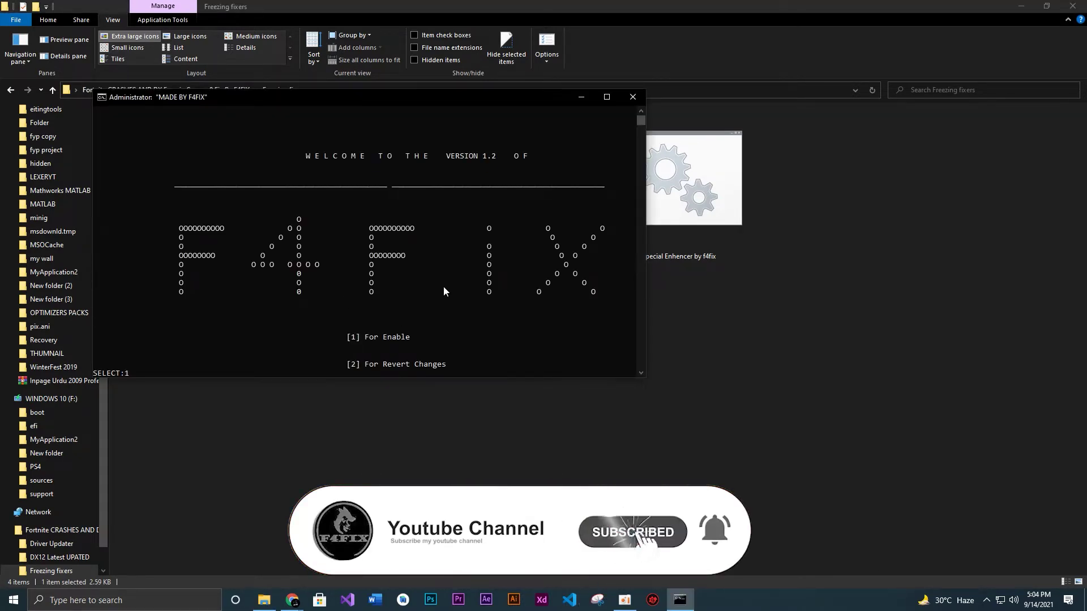
key("Return")
key("Return")
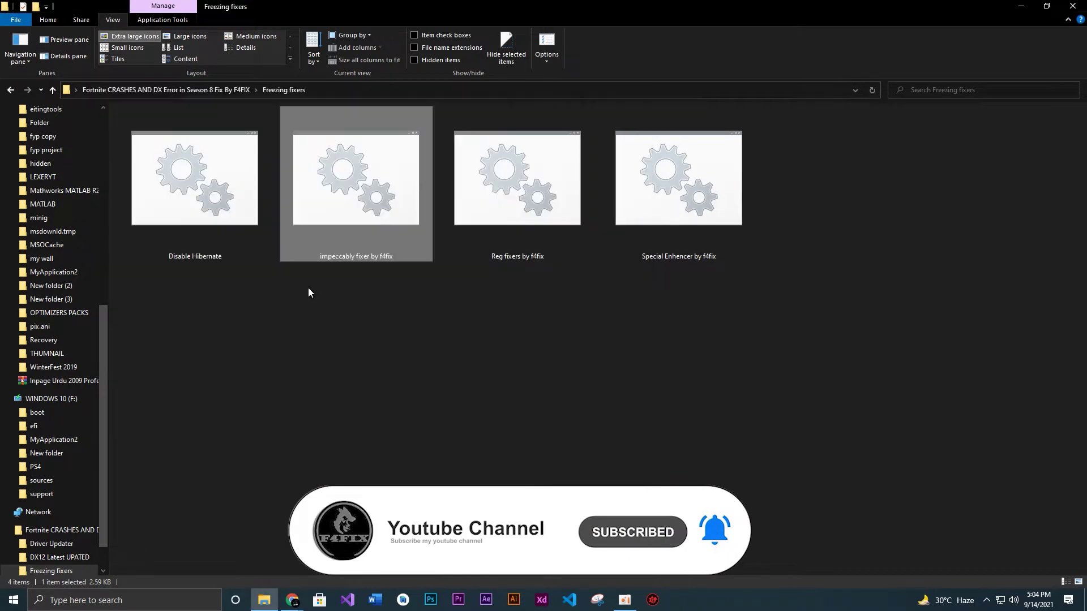
Run "Special Enhencer by f4fix" as administrator and apply option 1, For Enable.
right_click(677, 225)
left_click(714, 271)
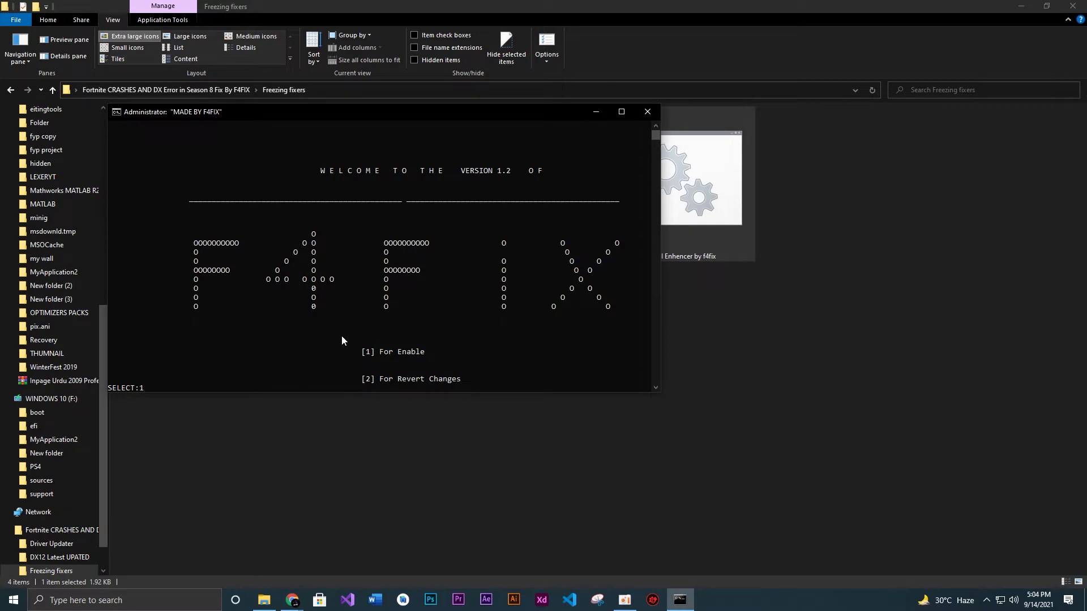
key("Return")
key("Return")
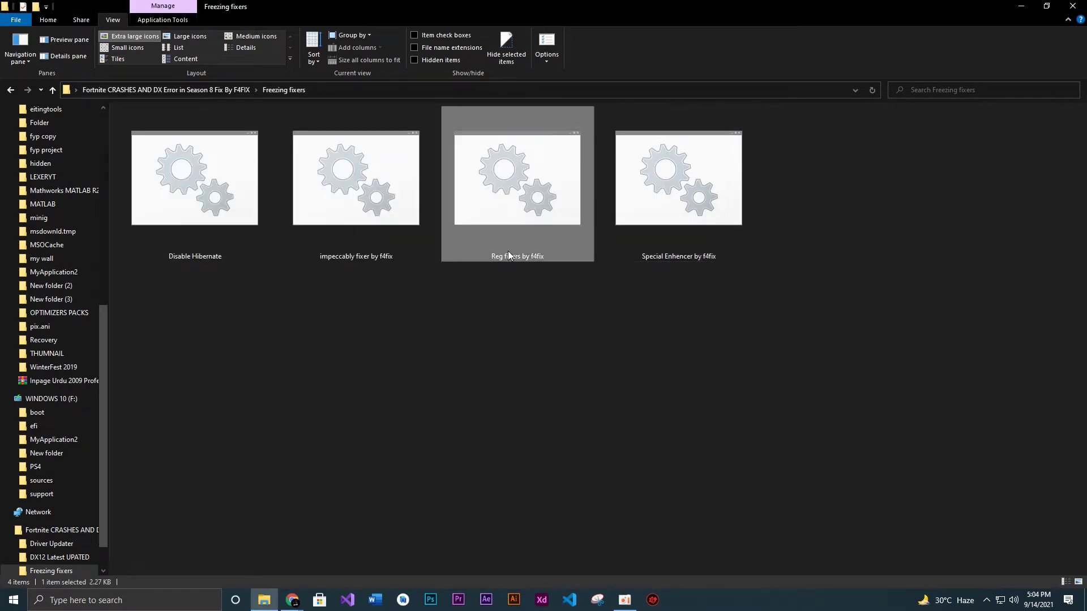
Run "Reg fixers by f4fix" as administrator, enlarge its console and choose option 1, GO TO REGISTERY.
right_click(507, 250)
left_click(549, 298)
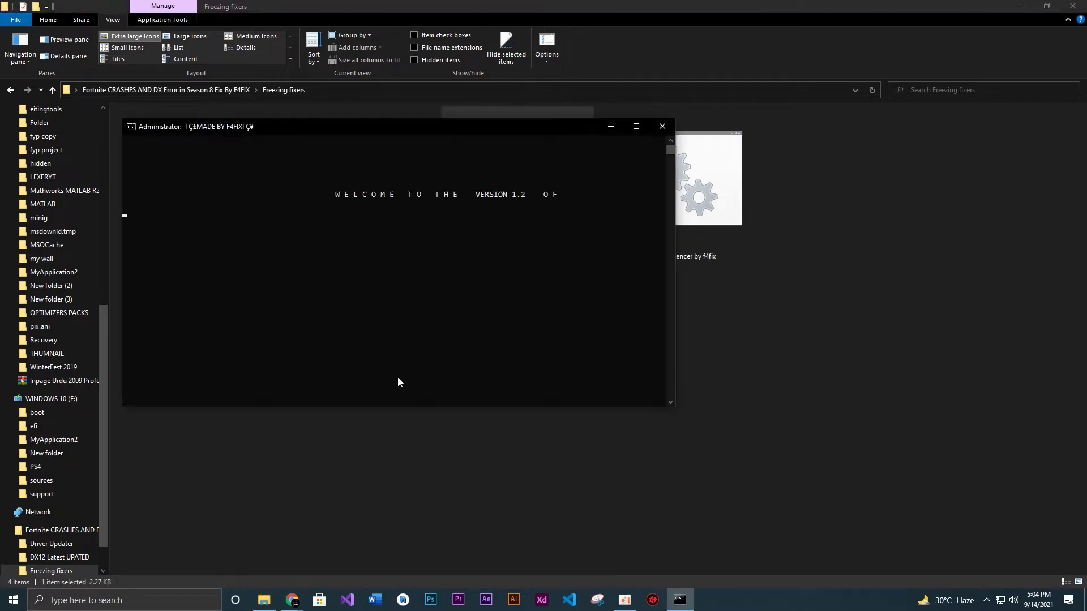
left_click_drag(673, 410, 765, 457)
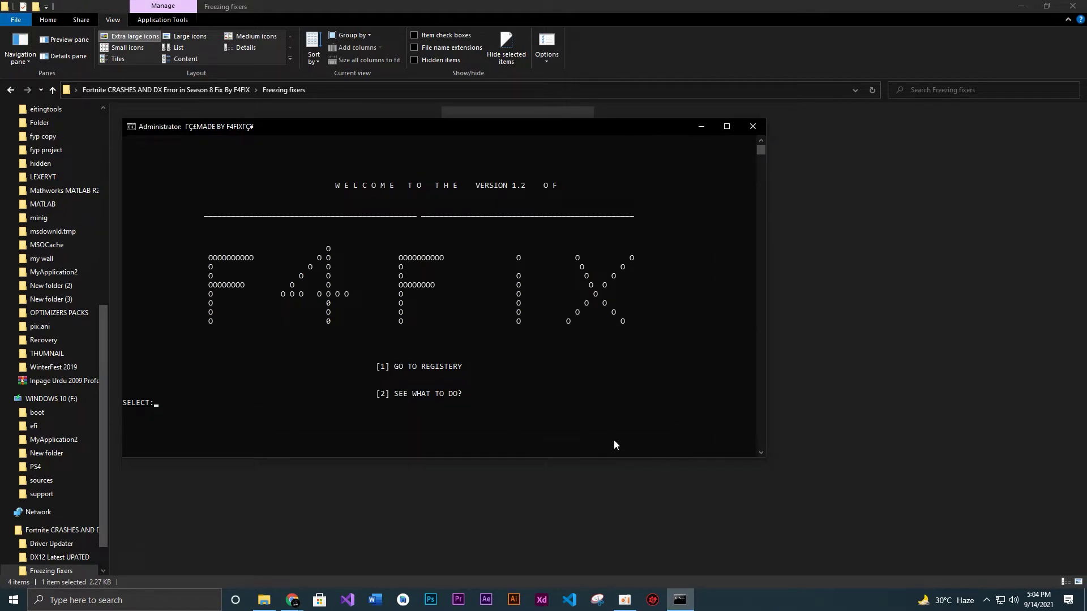
type("1")
key("Return")
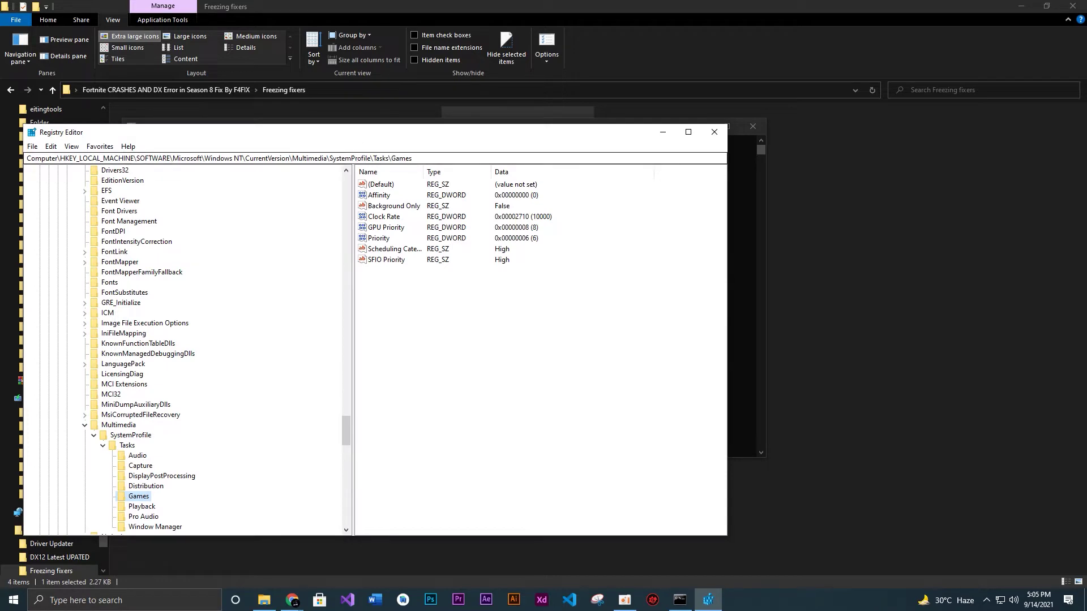
Move Registry Editor aside and restart the "Reg fixers by f4fix" script.
left_click_drag(351, 132, 735, 269)
left_click_drag(501, 134, 409, 128)
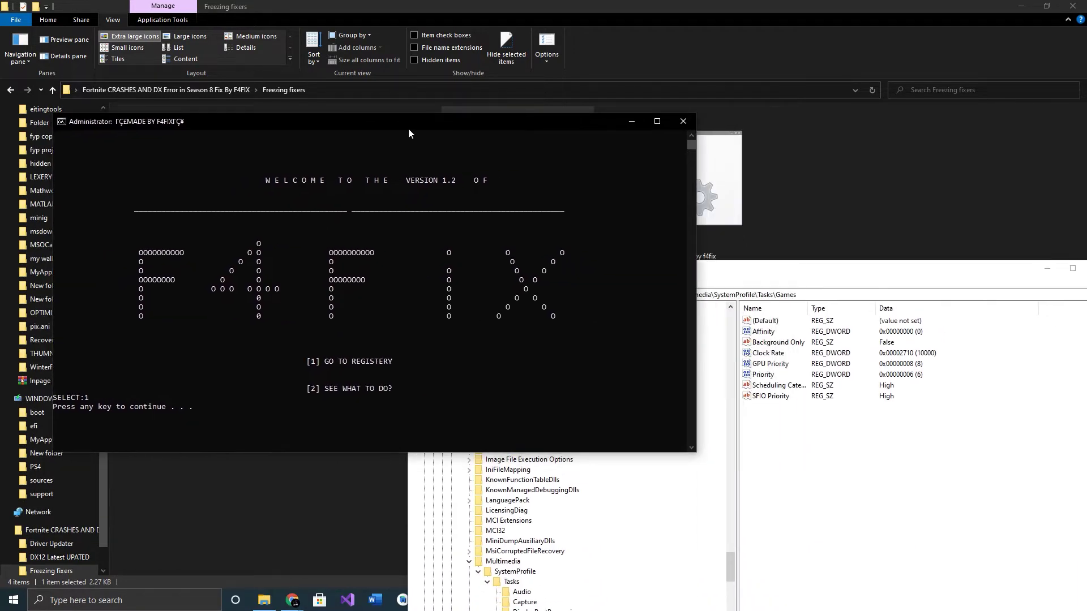
key("Return")
double_click(524, 236)
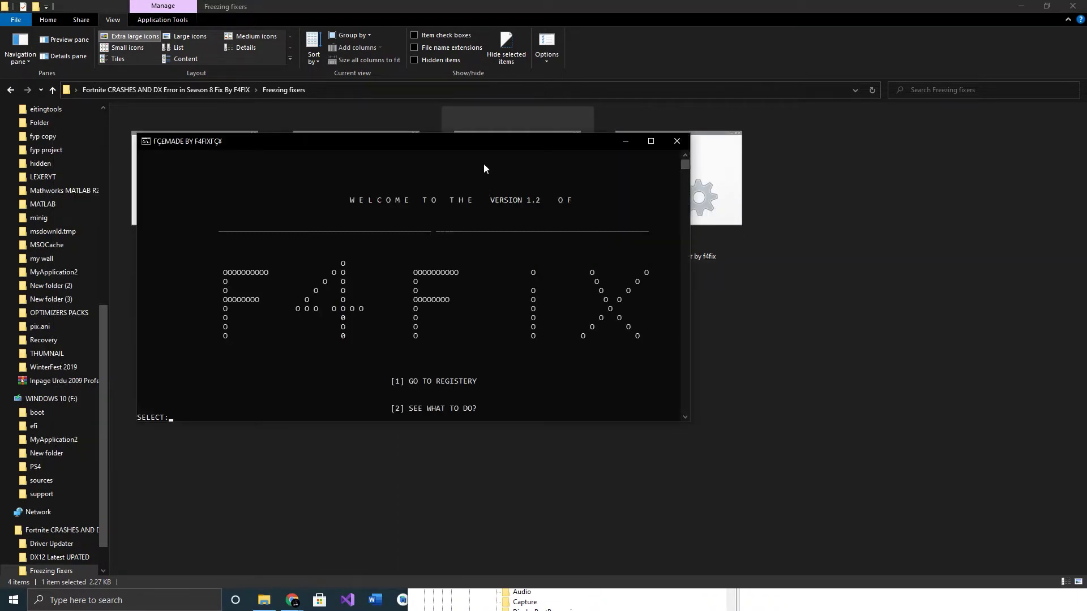
Arrange the Reg fixers console beside Registry Editor and choose option 2, SEE WHAT TO DO?
left_click_drag(491, 142, 433, 121)
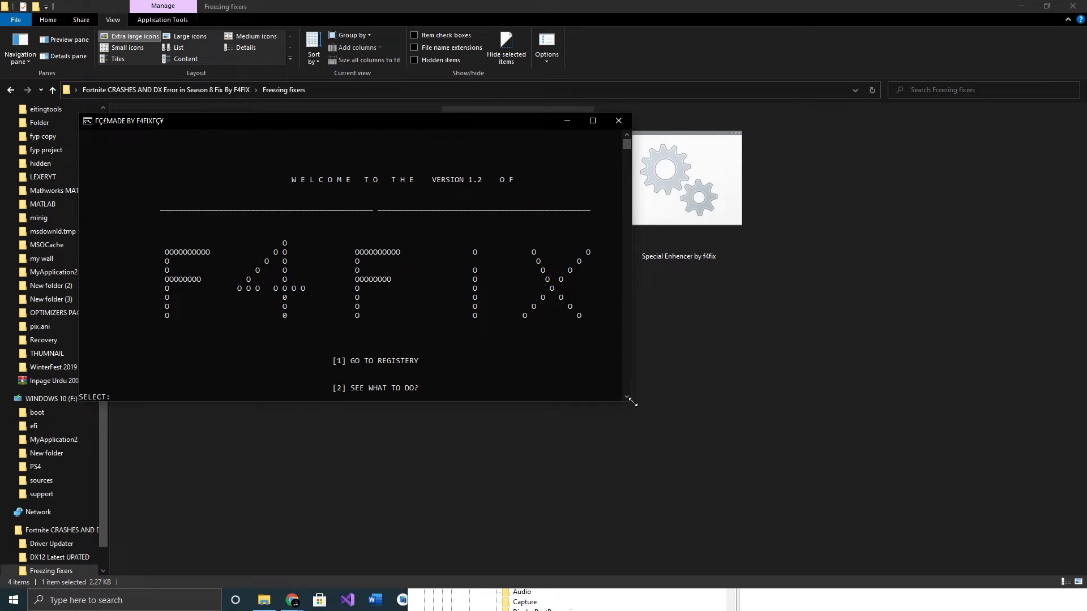
left_click_drag(633, 403, 641, 416)
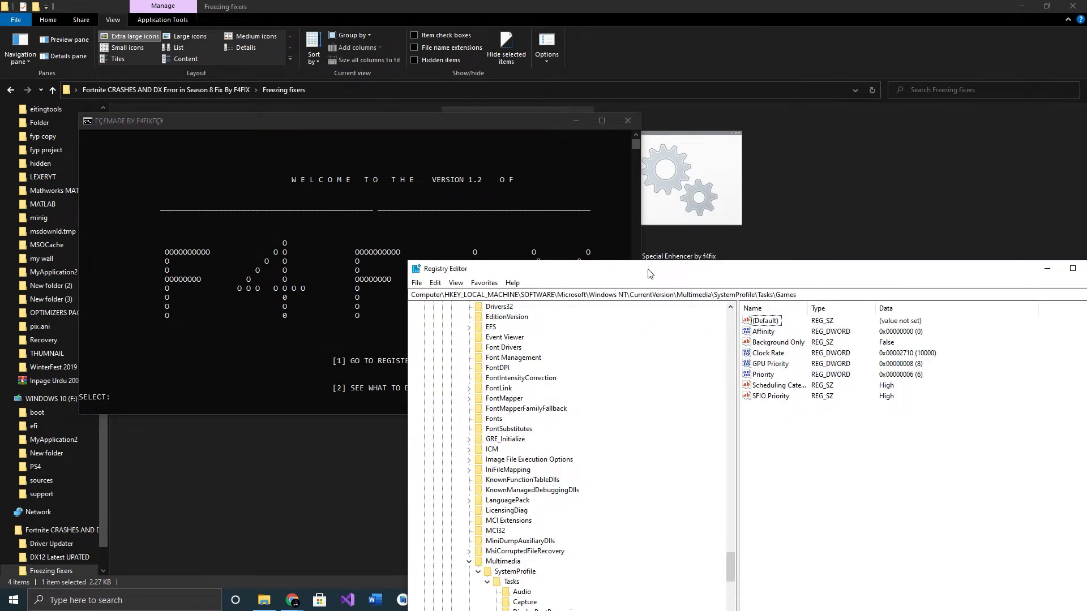
left_click_drag(566, 268, 618, 133)
left_click_drag(383, 120, 366, 119)
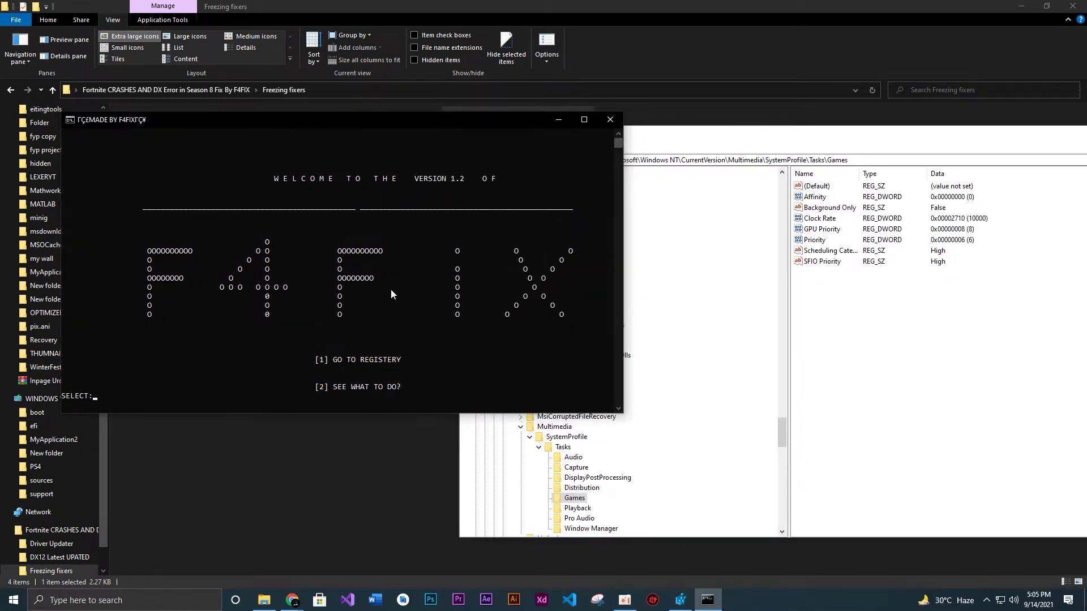
type("2")
key("Return")
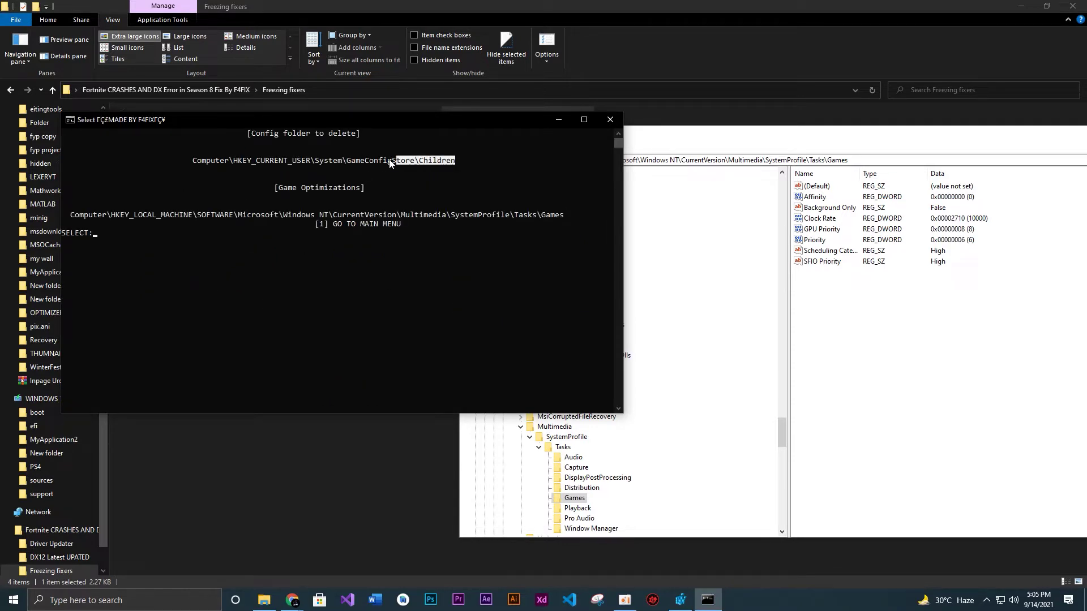
Copy the config folder path from the console and go to Computer\HKEY_CURRENT_USER\System\GameConfigStore\Children in Registry Editor.
left_click_drag(389, 165, 194, 164)
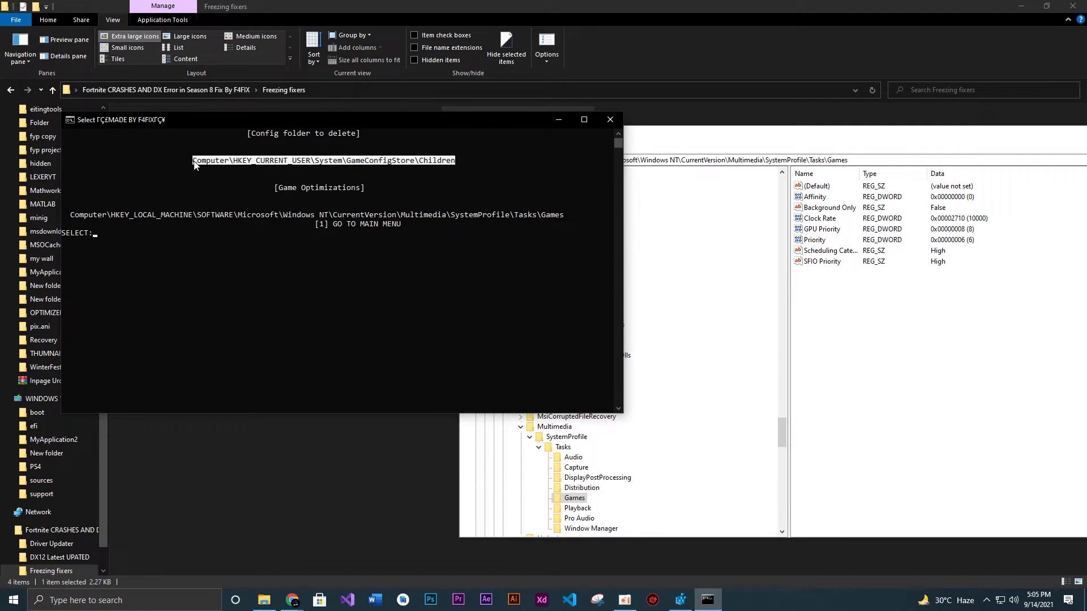
right_click(194, 164)
left_click(883, 161)
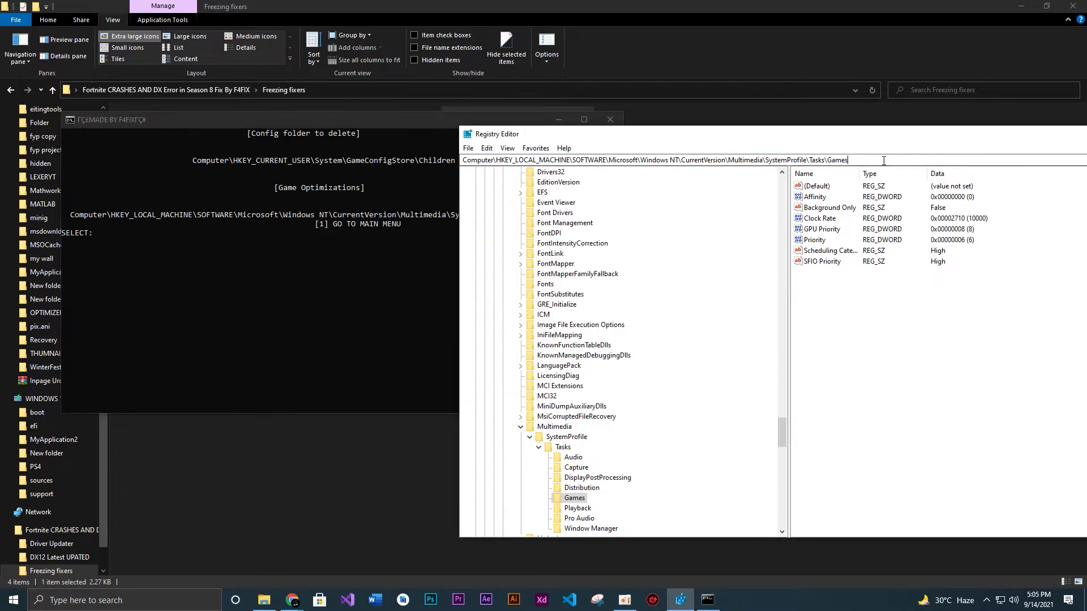
key("ctrl+a")
key("BackSpace")
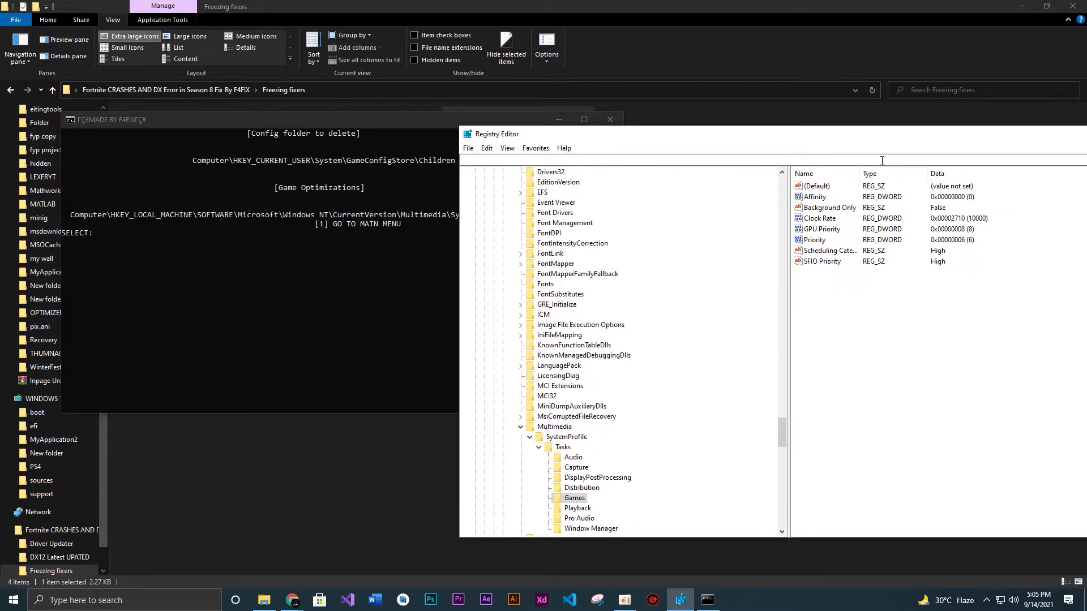
type("Computer\\HKEY_CURRENT_USER\\System\\GameConfigStore\\Children")
key("Return")
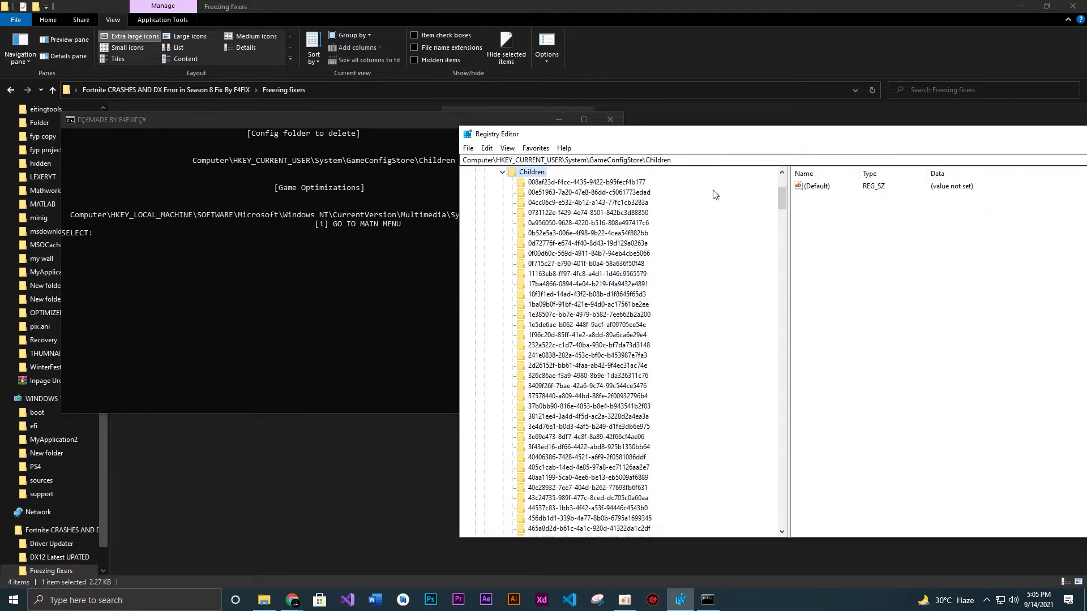
Search the registry for "fortnite", starting from the first subkey under Children.
right_click(599, 181)
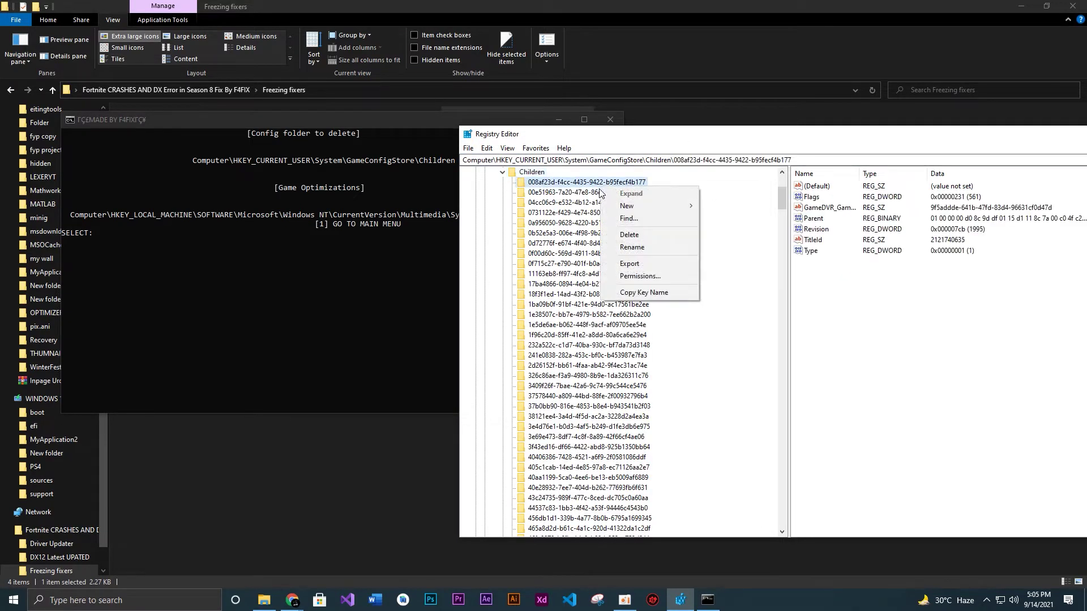
left_click(631, 219)
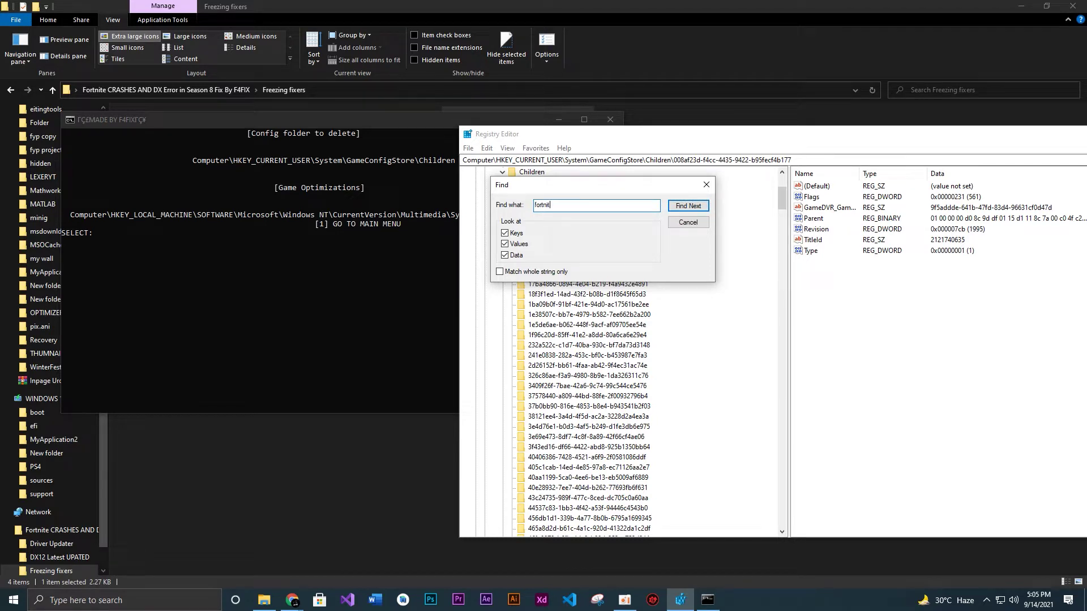
type("fortnite")
key("Return")
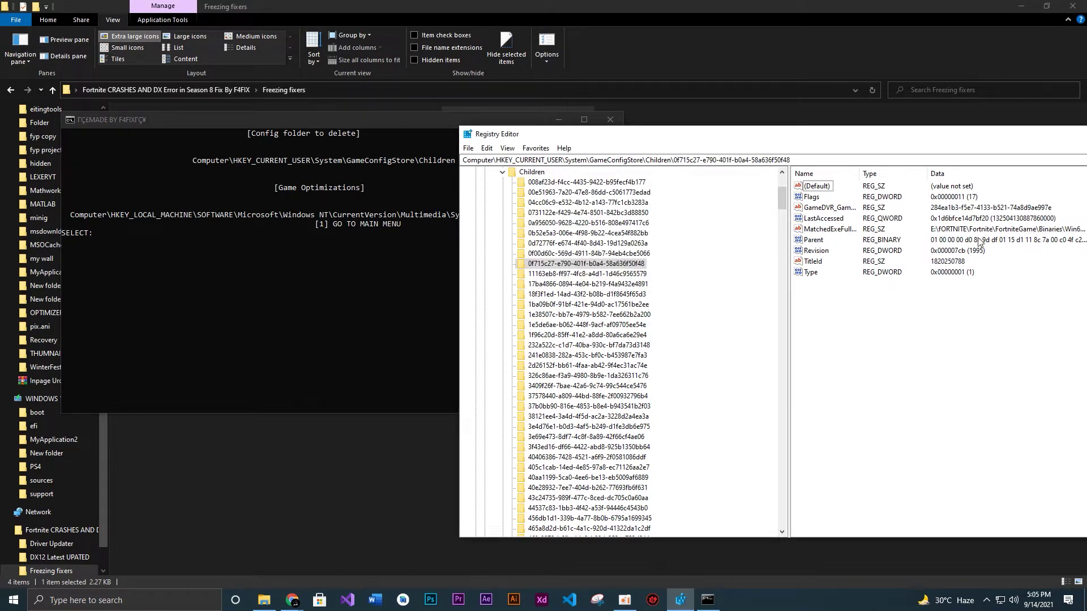
Delete the registry key under Children whose matched executable path points to Fortnite.
left_click(829, 229)
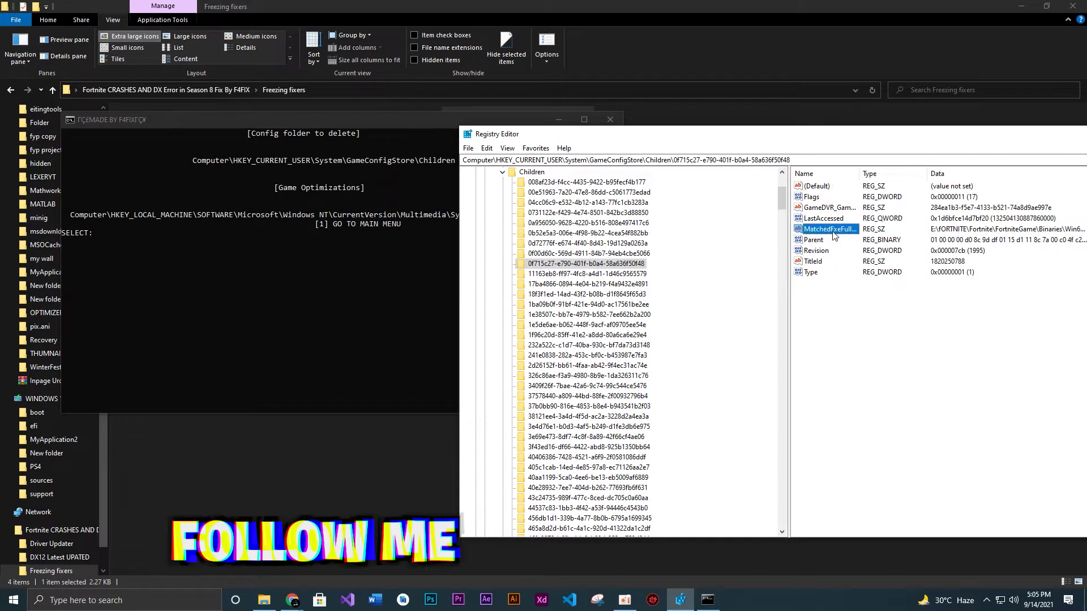
left_click(605, 264)
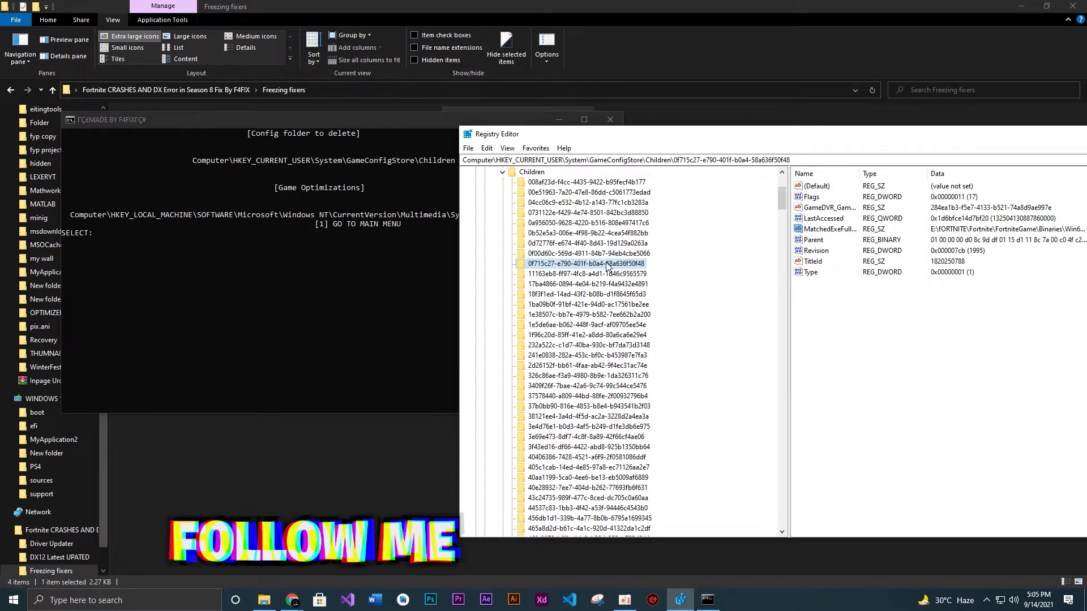
key("Delete")
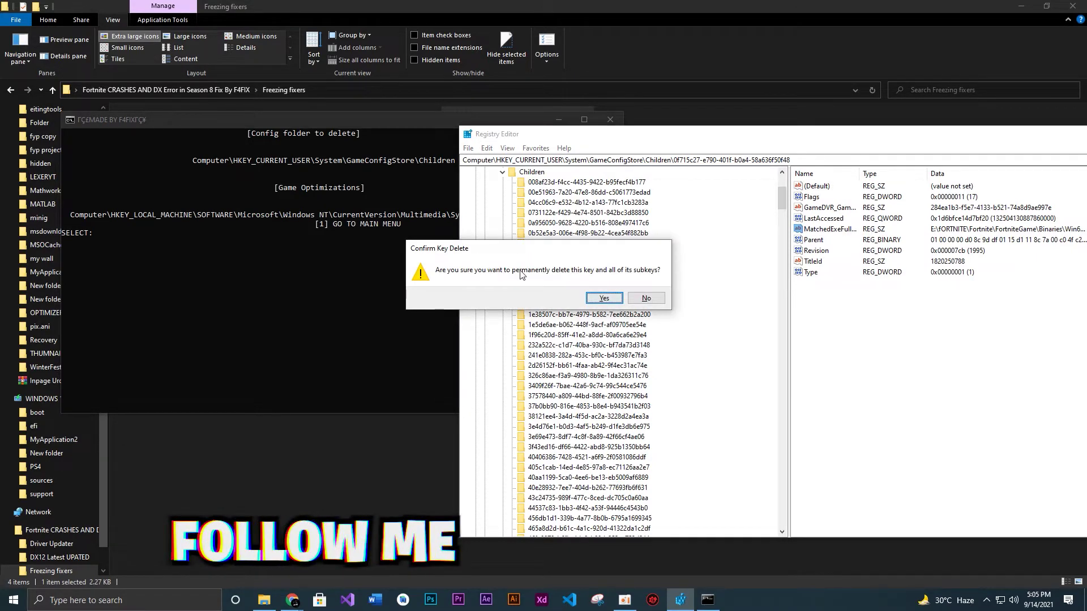
left_click(604, 298)
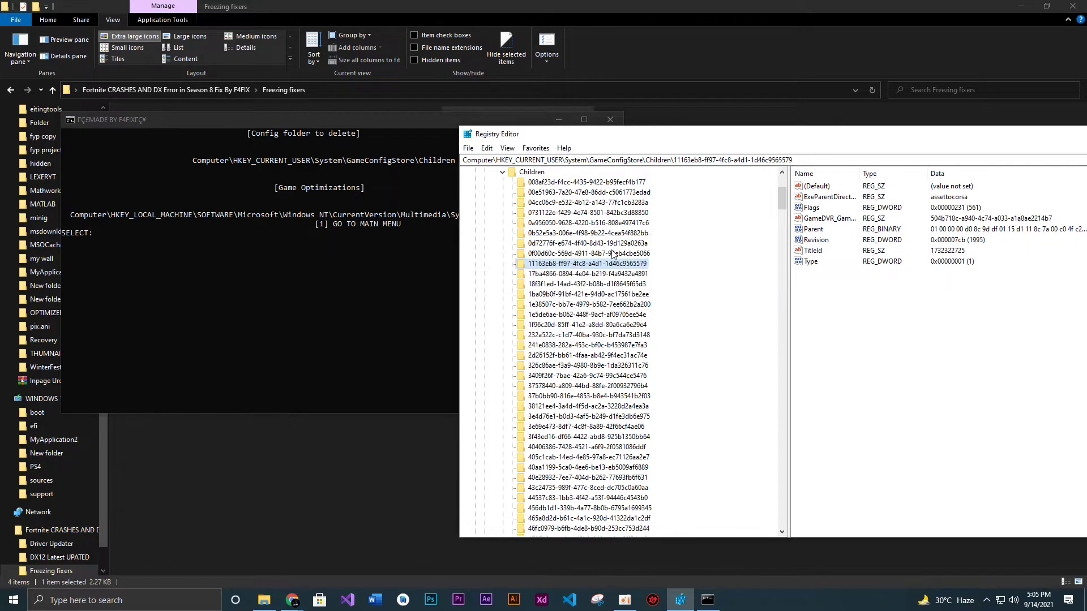
Copy the Game Optimizations path from the console and go to Computer\HKEY_LOCAL_MACHINE\SOFTWARE\Microsoft\Windows NT\CurrentVersion\Multimedia\SystemProfile\Tasks\Games in Registry Editor.
left_click(456, 225)
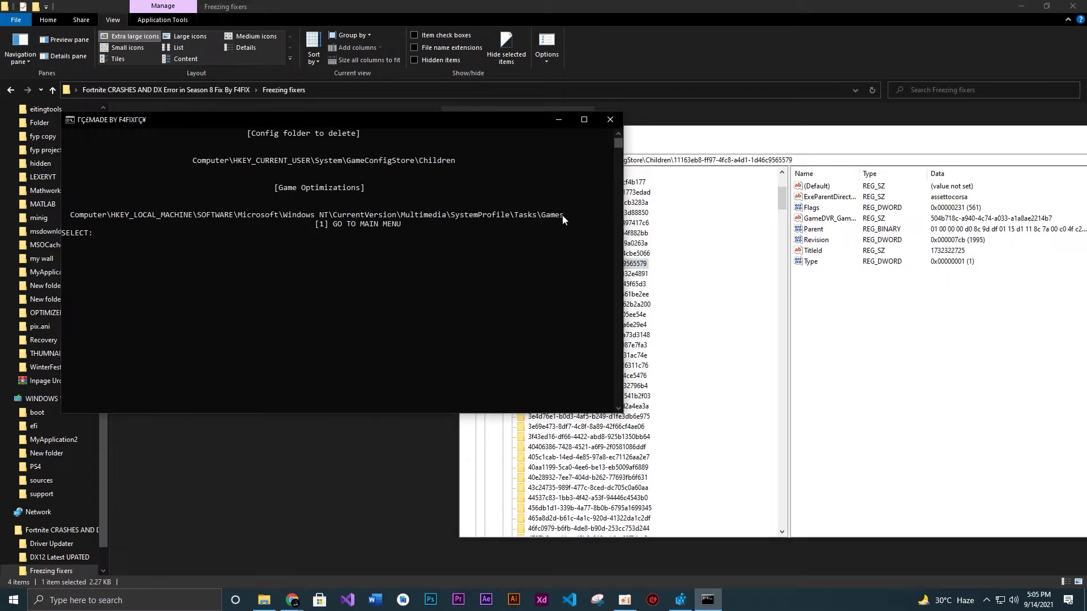
left_click_drag(562, 215, 86, 218)
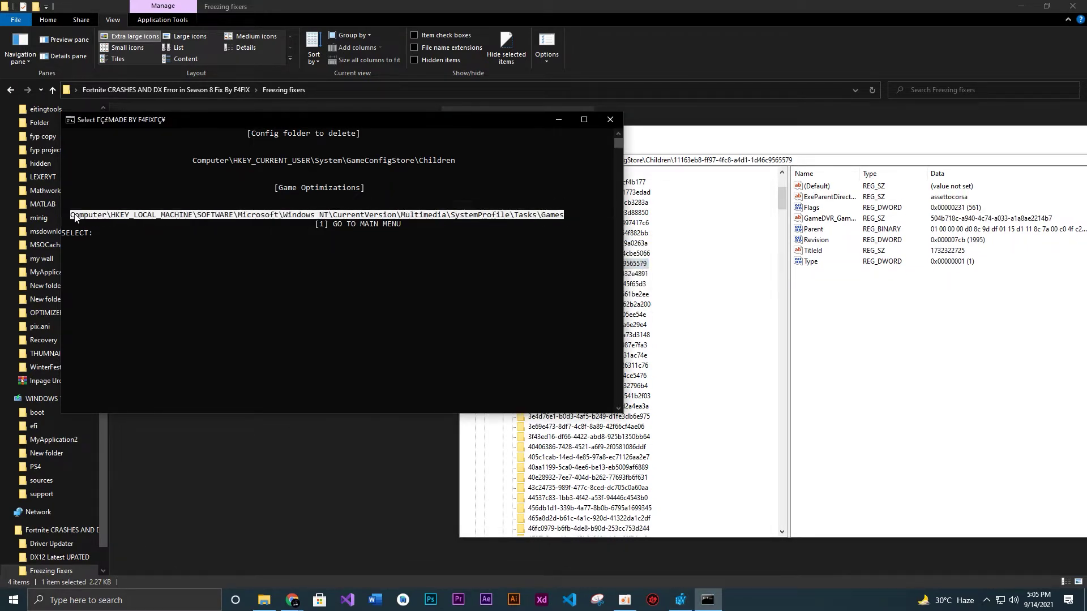
right_click(75, 218)
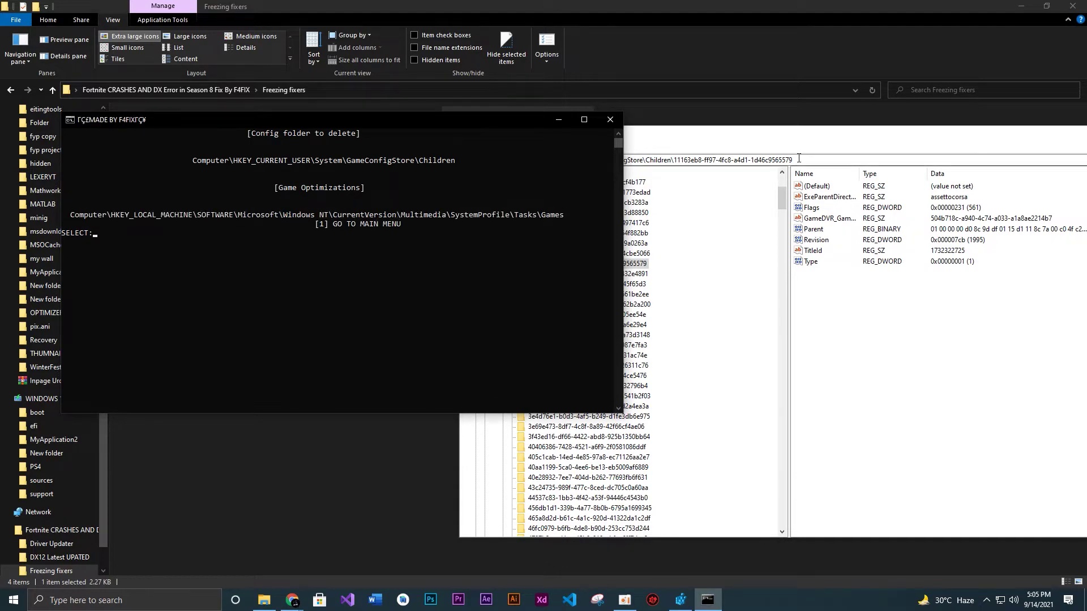
left_click(801, 157)
double_click(801, 157)
key("ctrl+a")
key("BackSpace")
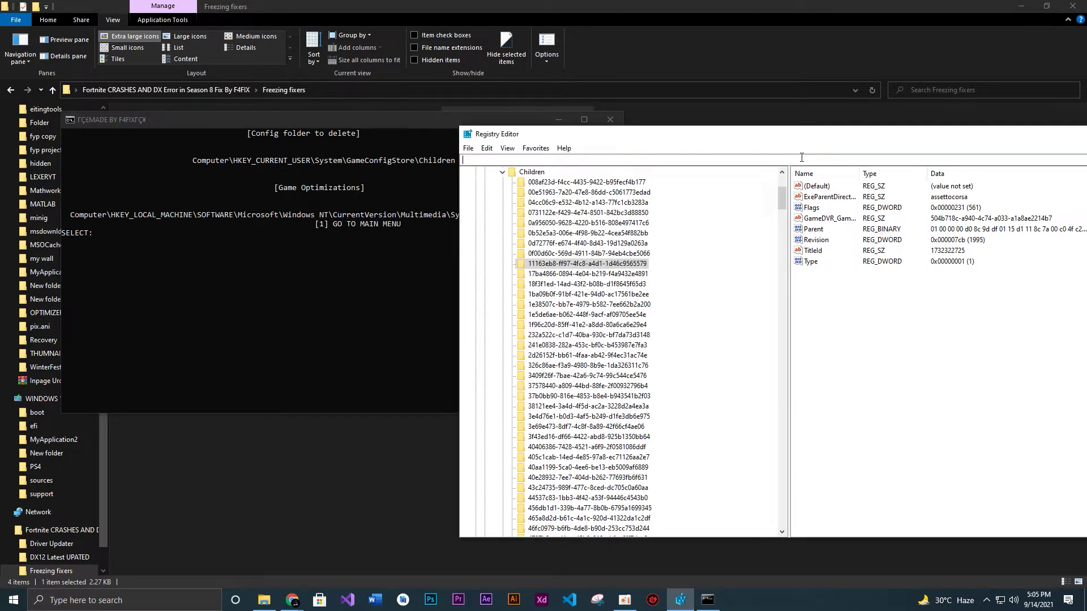
type("Computer\\HKEY_LOCAL_MACHINE\\SOFTWARE\\Microsoft\\Windows NT\\CurrentVersion\\Multimedia\\SystemProfile\\Tasks\\Games")
key("Return")
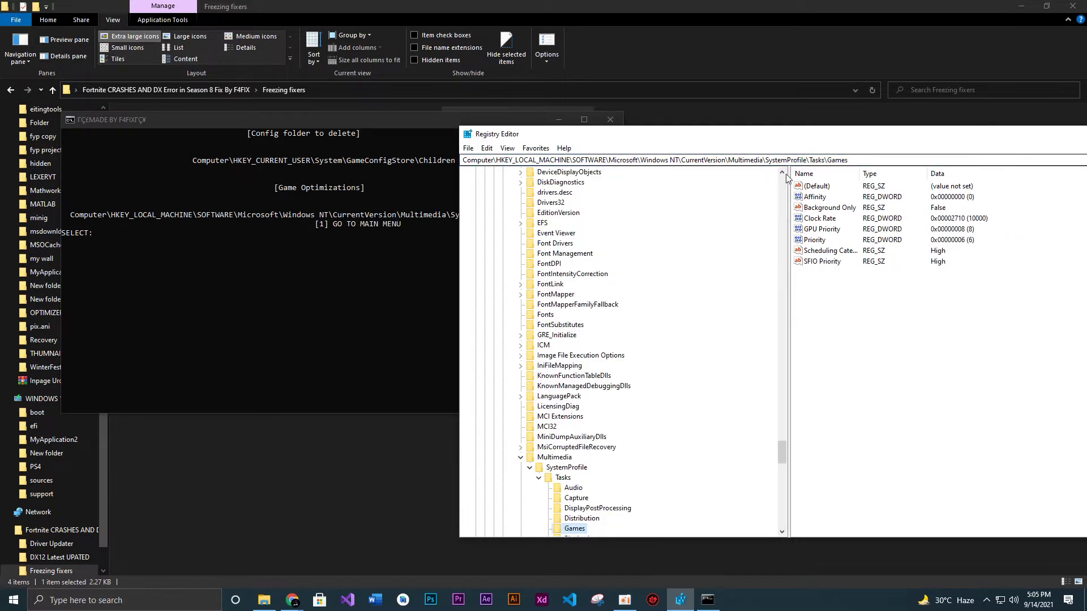
Move Registry Editor fully into view and check the Games key's SFIO Priority and Scheduling Category values.
left_click(835, 262)
left_click_drag(623, 134, 375, 126)
double_click(579, 256)
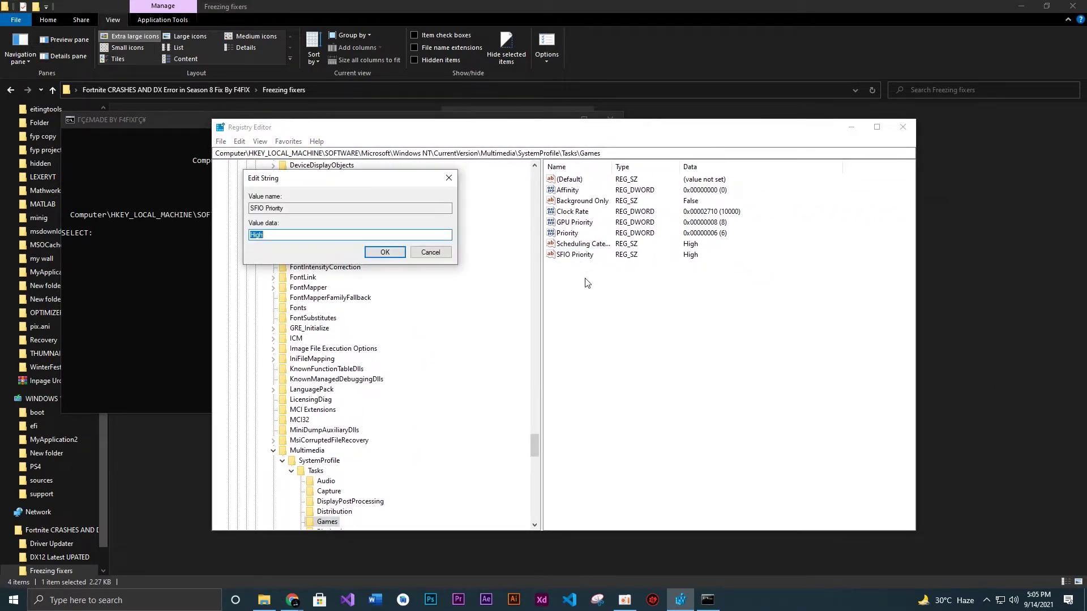
left_click(383, 253)
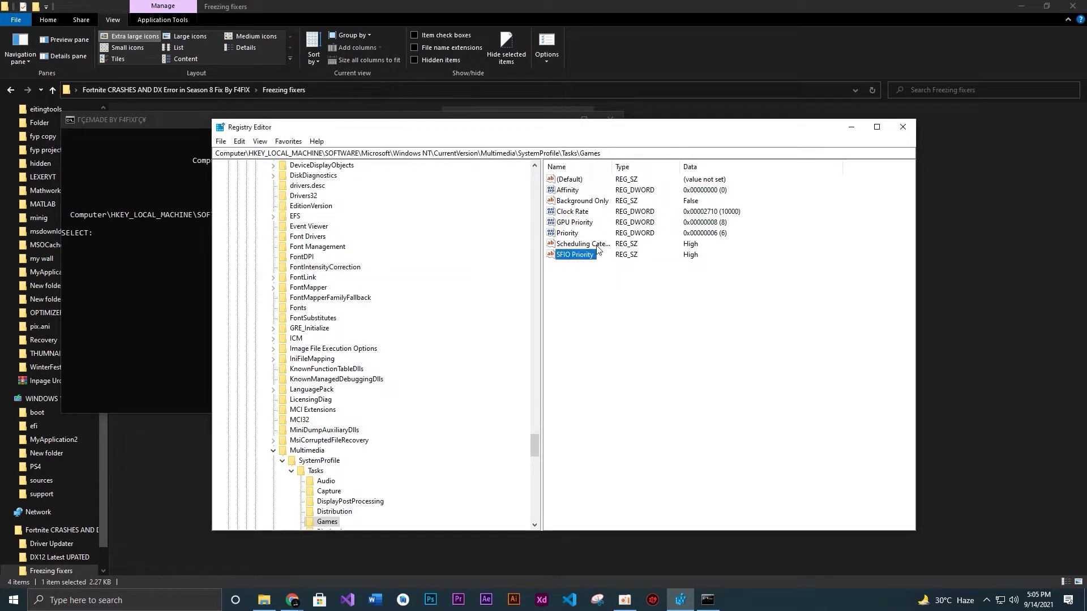
double_click(583, 244)
left_click(384, 252)
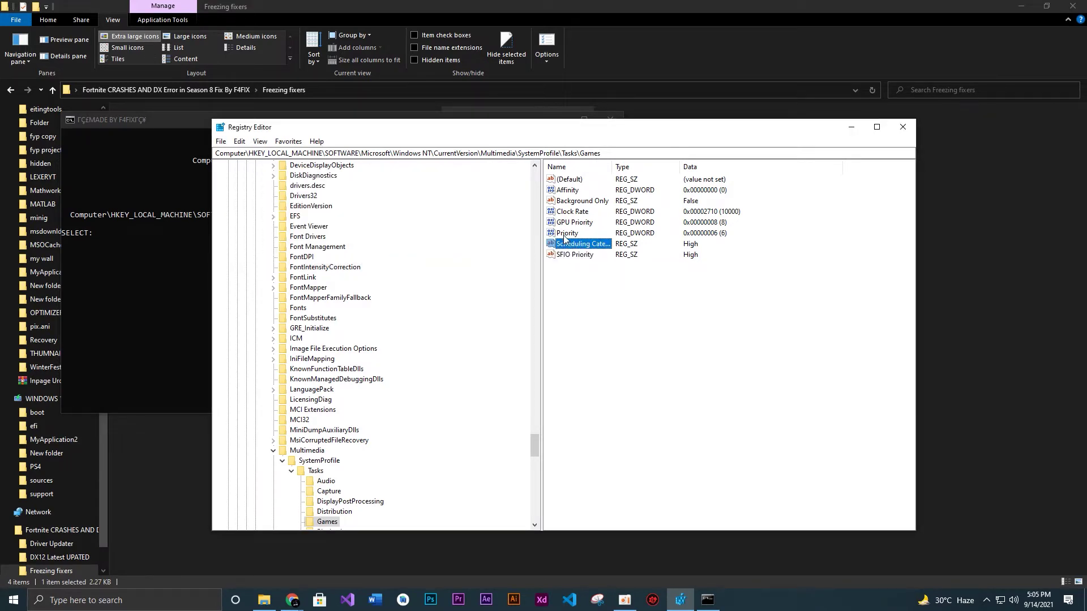
Check the Games key's Priority, GPU Priority and Clock Rate values.
key("Up")
key("Return")
left_click(372, 267)
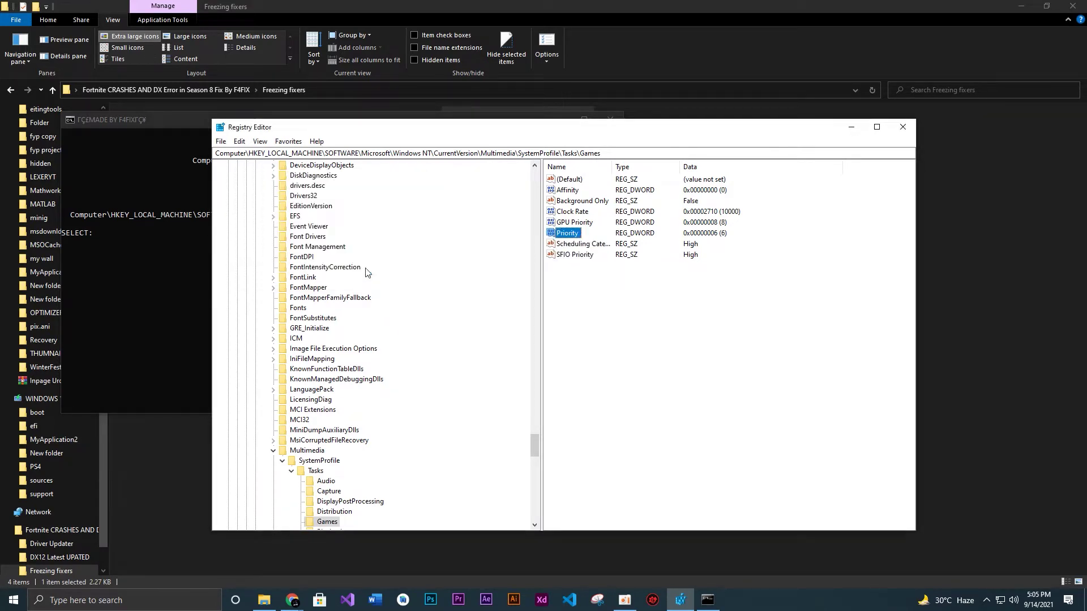
double_click(570, 224)
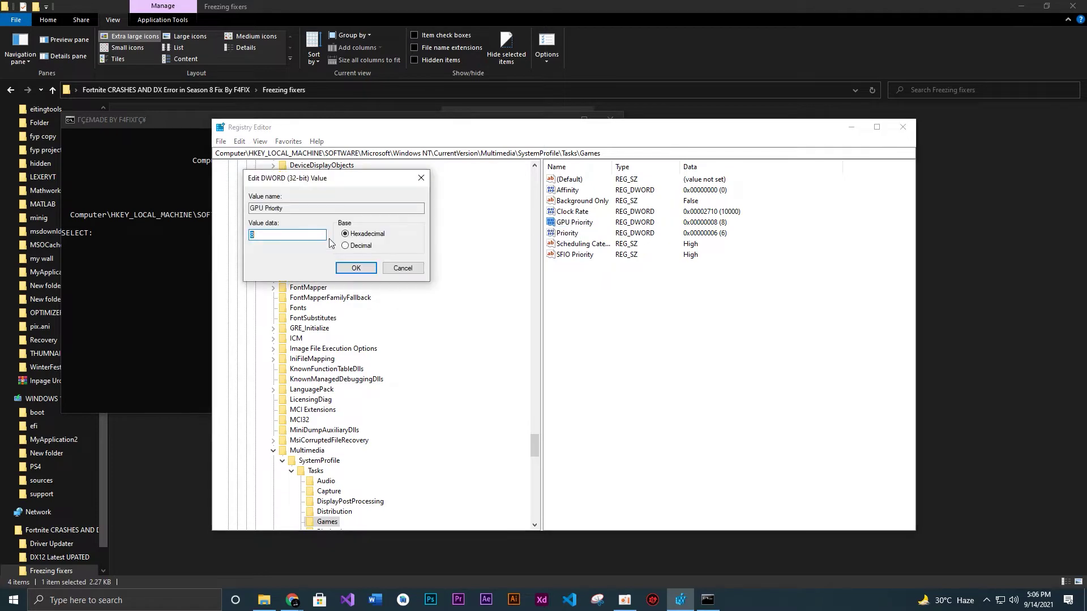
left_click(357, 266)
double_click(580, 212)
left_click(356, 267)
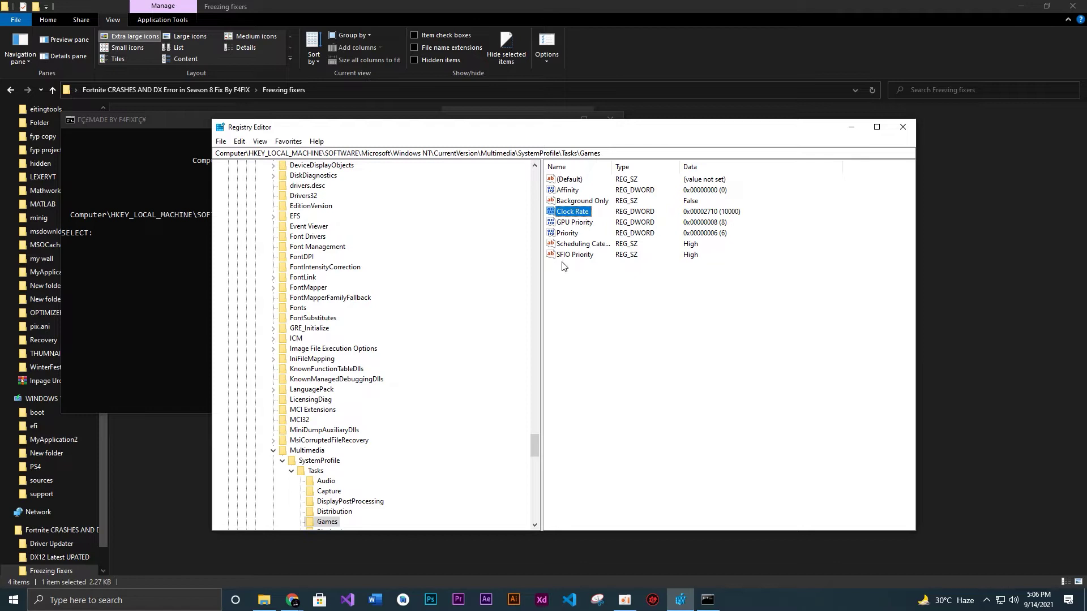
Close Registry Editor and the script console, and open the pack's GPU Thread priority folder with extra large icons.
left_click(902, 127)
left_click(617, 120)
key("alt+Up")
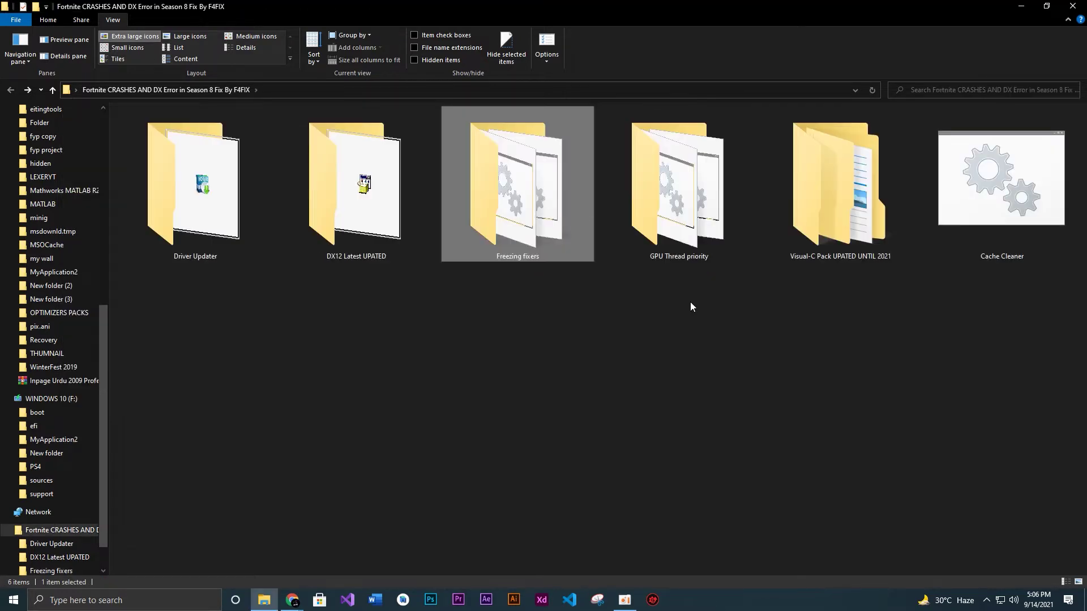
double_click(659, 227)
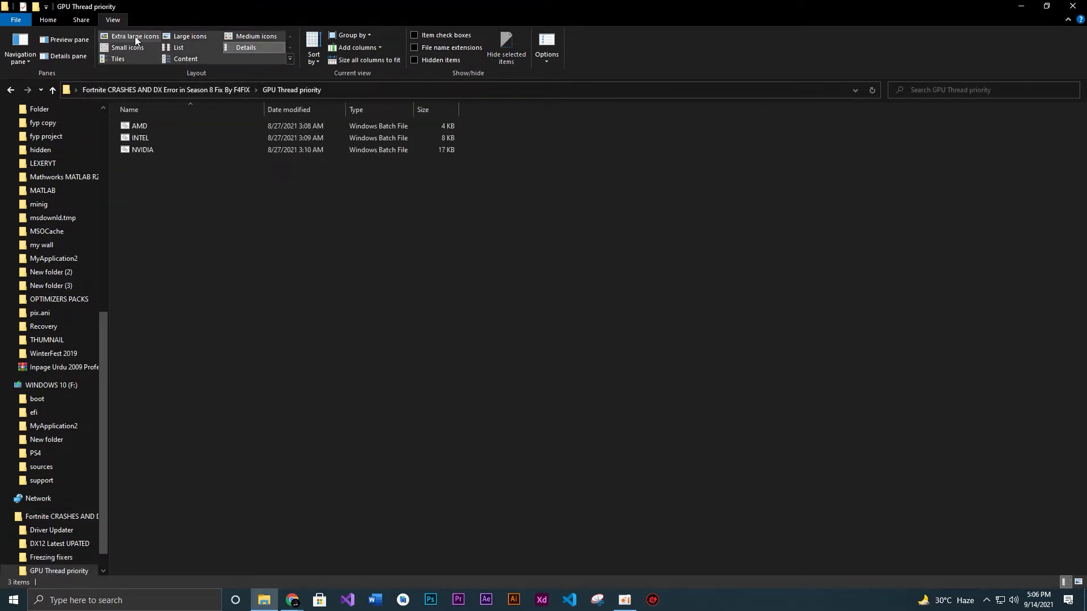
left_click(134, 36)
Run the AMD batch script as administrator and dismiss its console when it finishes.
left_click_drag(667, 328, 175, 209)
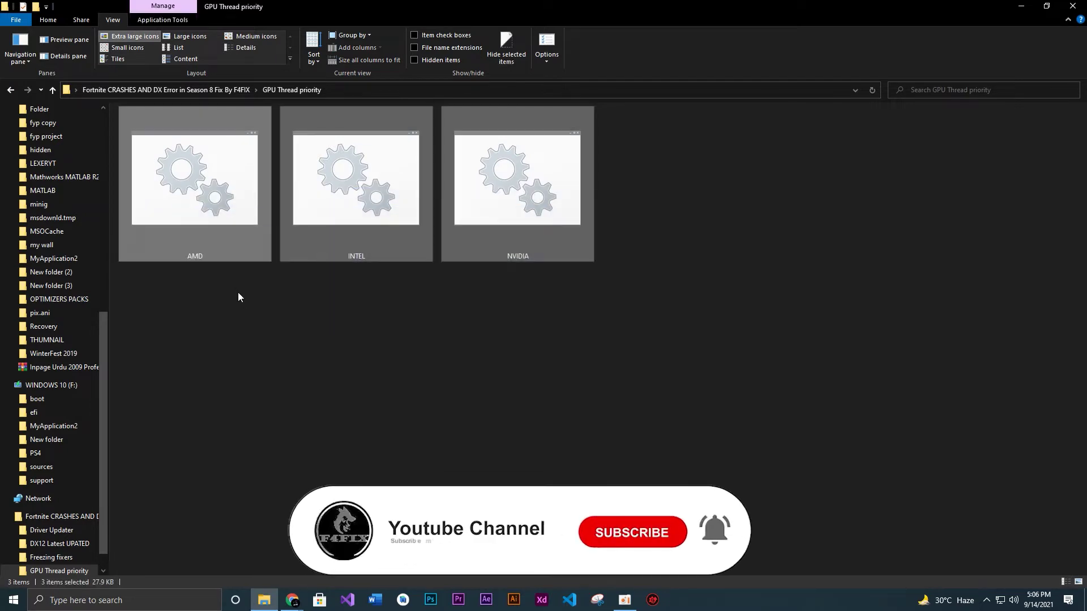
left_click(238, 296)
right_click(175, 190)
left_click(202, 235)
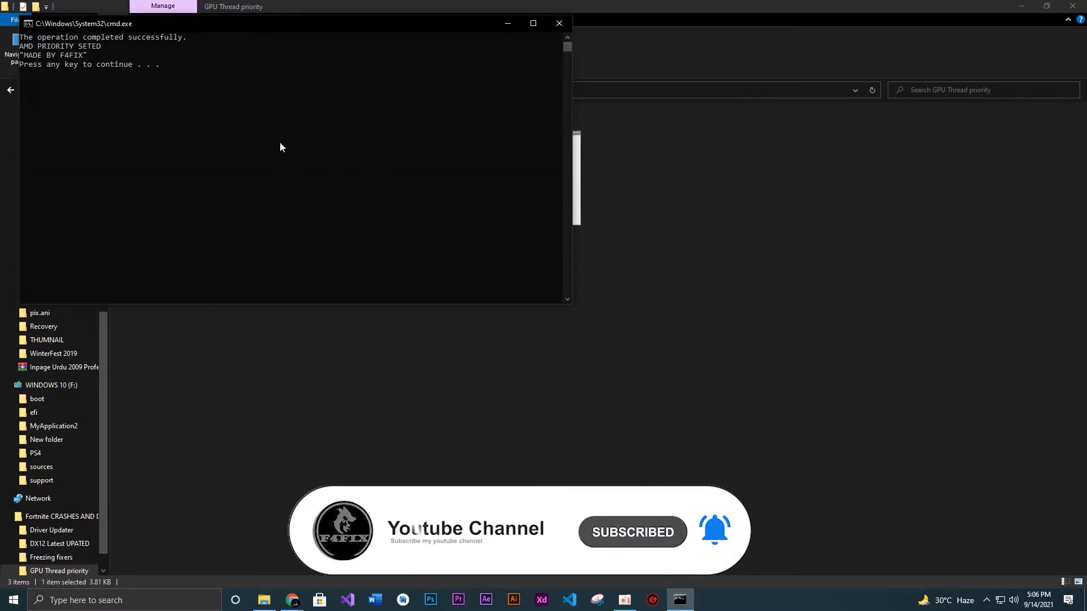
key("Return")
Open the Visual-C Pack UPATED UNTIL 2021 folder and extract the Visual-C-Runtimes-All-in-One-Mar-2021 archive there.
key("alt+Up")
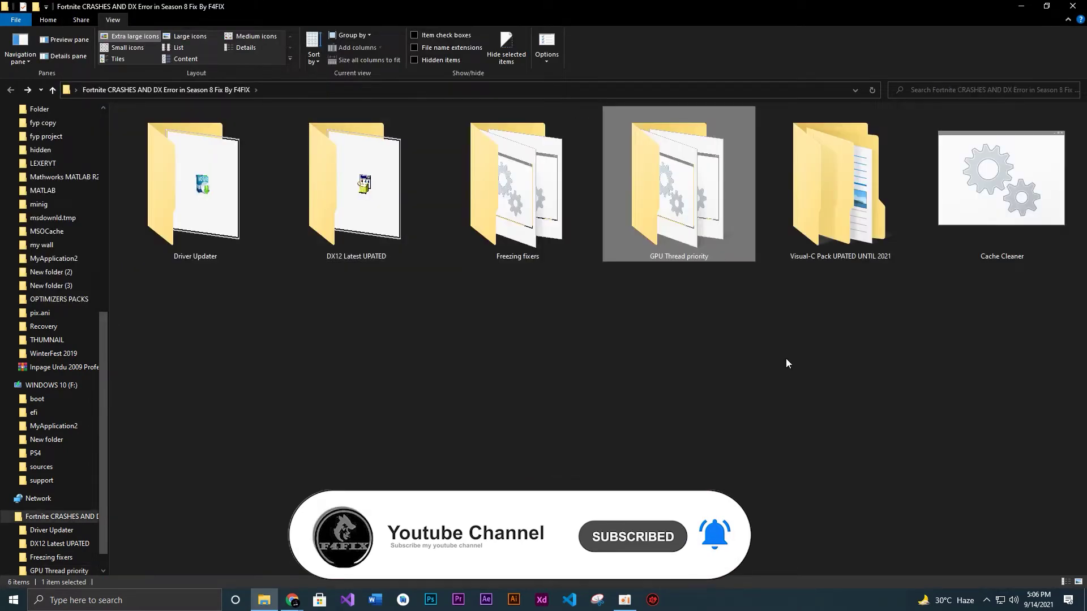
left_click(815, 340)
double_click(887, 226)
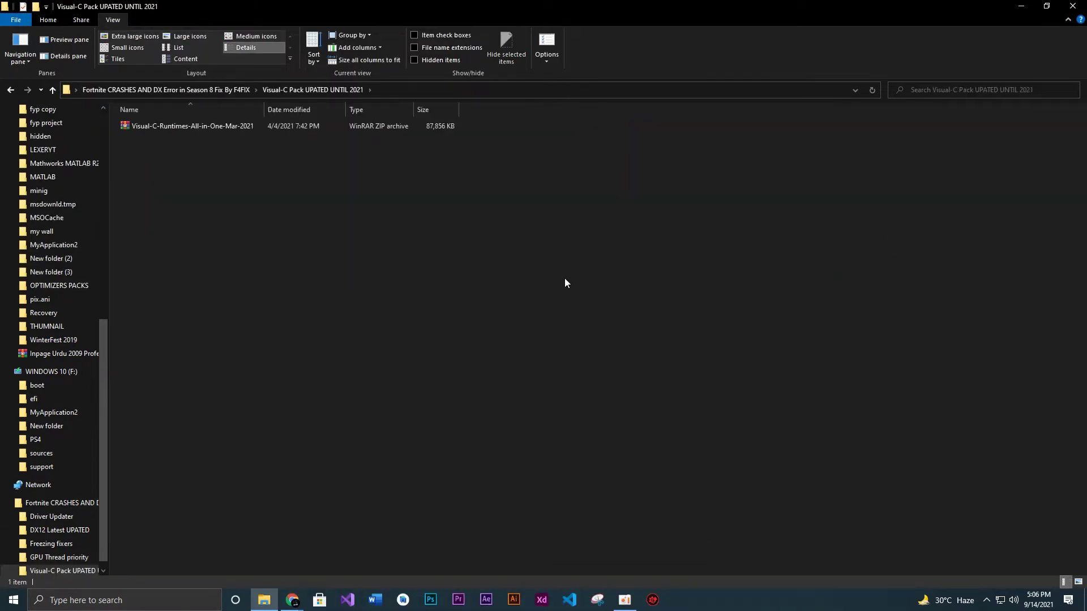
right_click(183, 130)
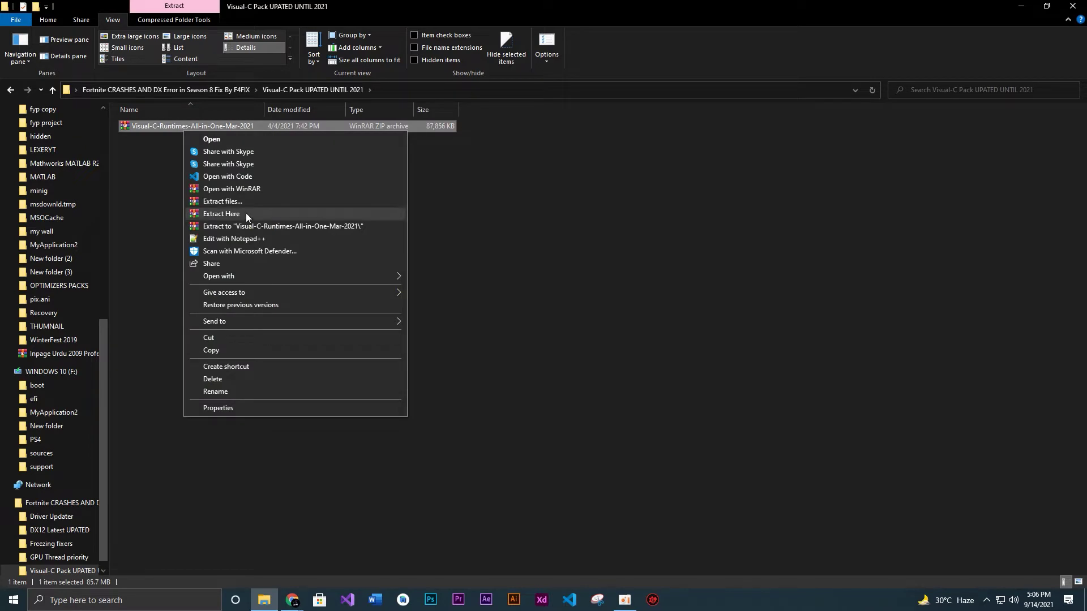
left_click(246, 214)
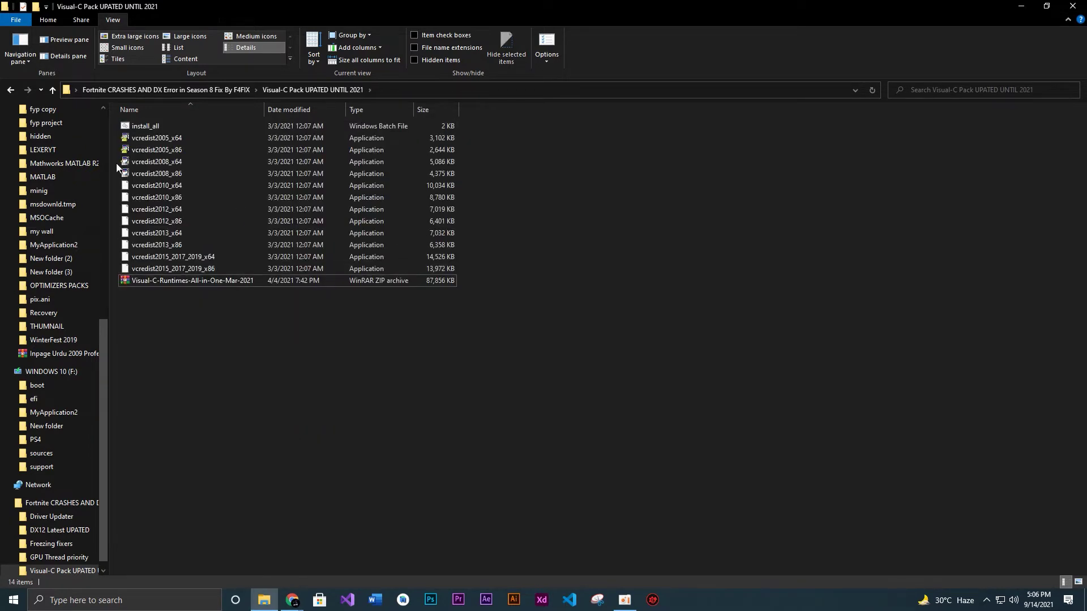
Run install_all as administrator to install the Visual C runtimes, and return to the pack's main folder.
right_click(148, 126)
left_click(193, 170)
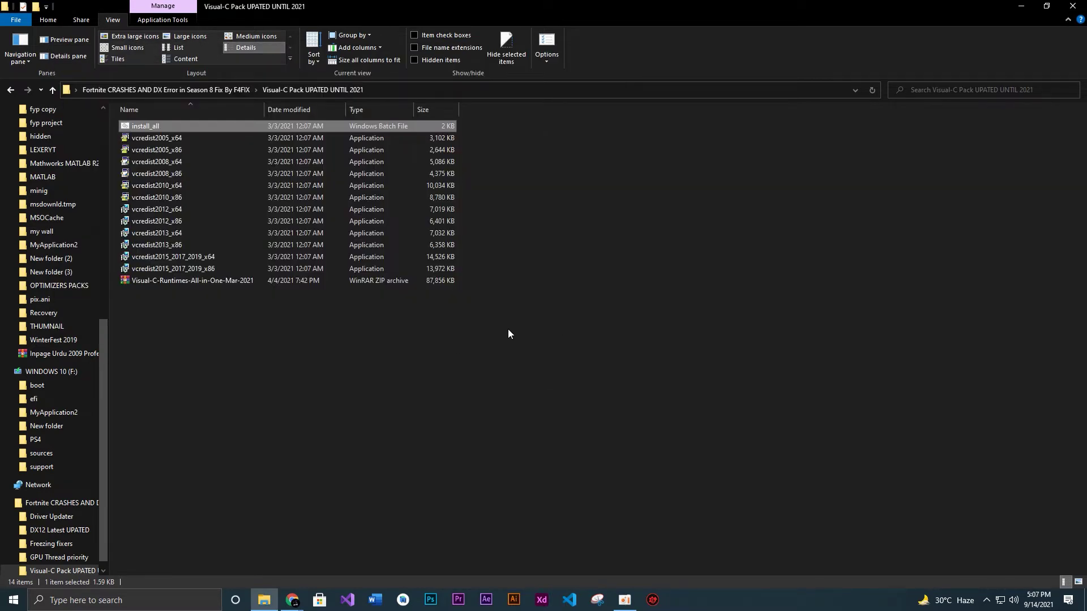
left_click(509, 334)
key("BackSpace")
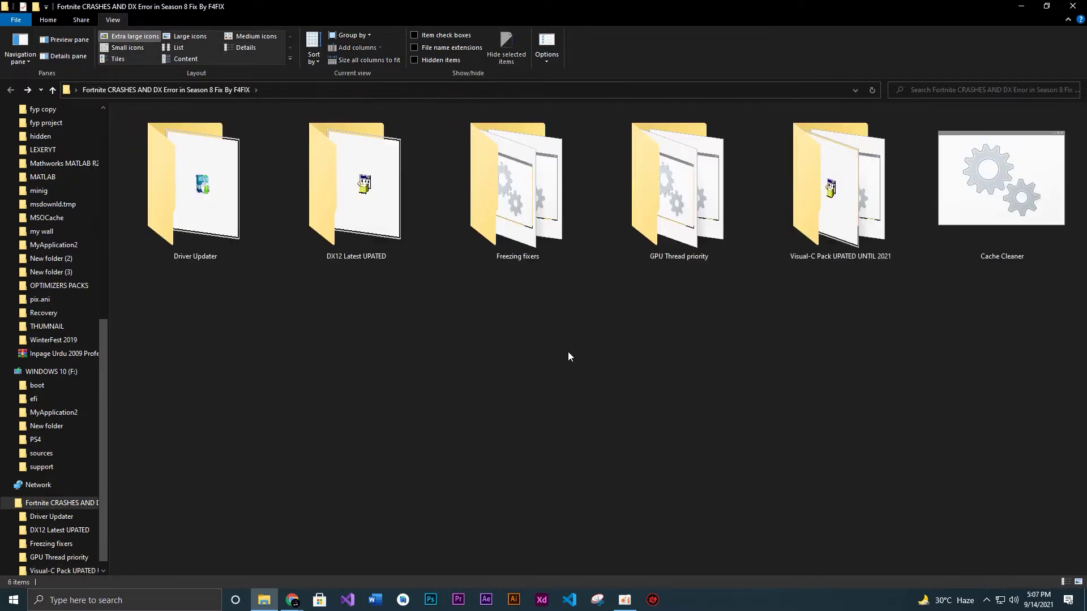
Run Cache Cleaner as administrator and dismiss its console when it finishes.
left_click(999, 243)
right_click(998, 243)
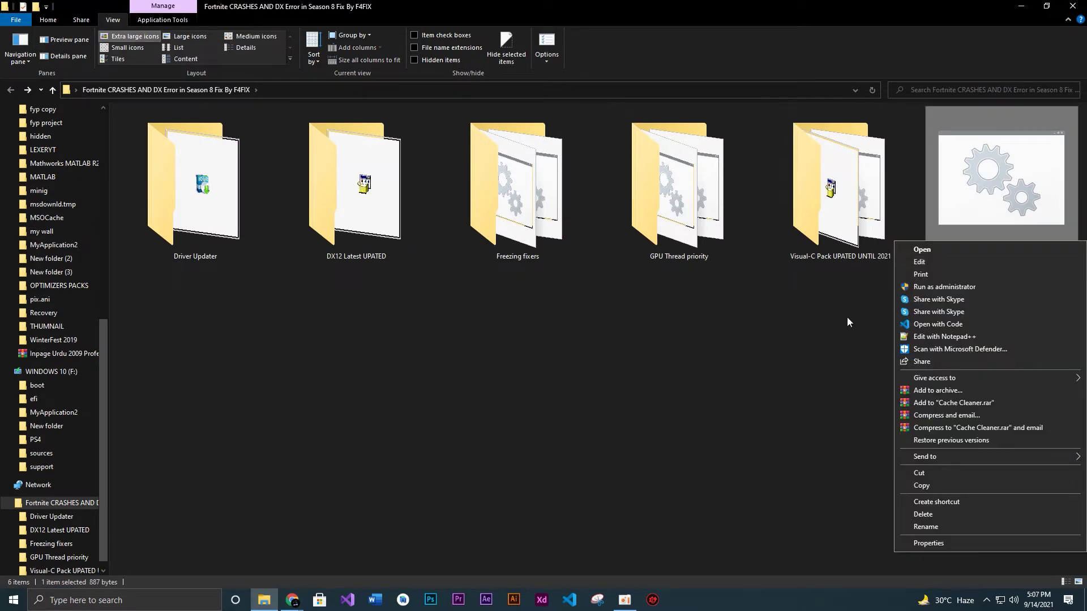
left_click(931, 291)
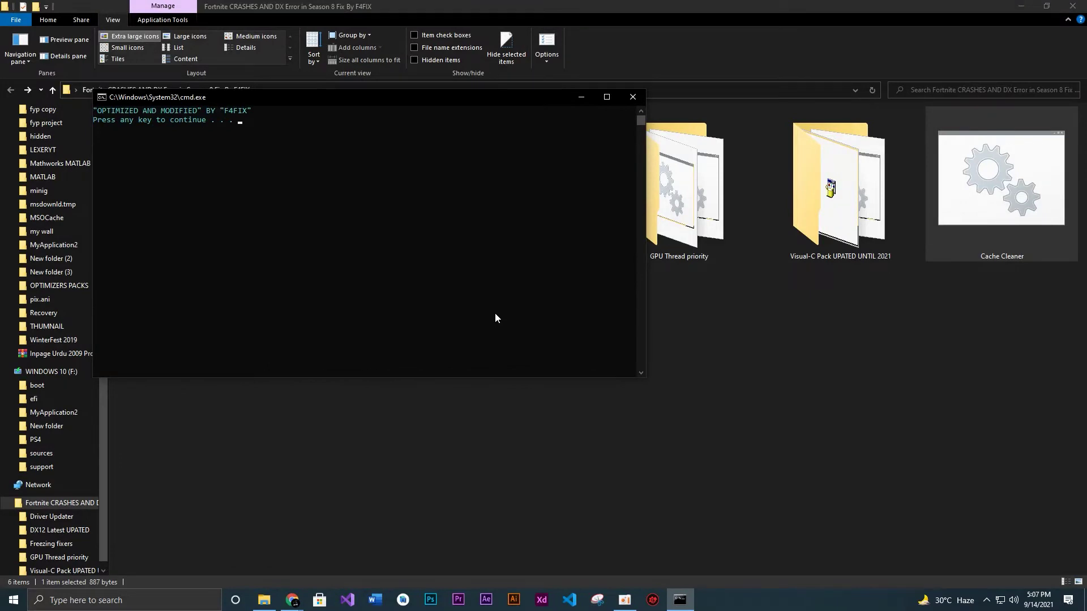
key("space")
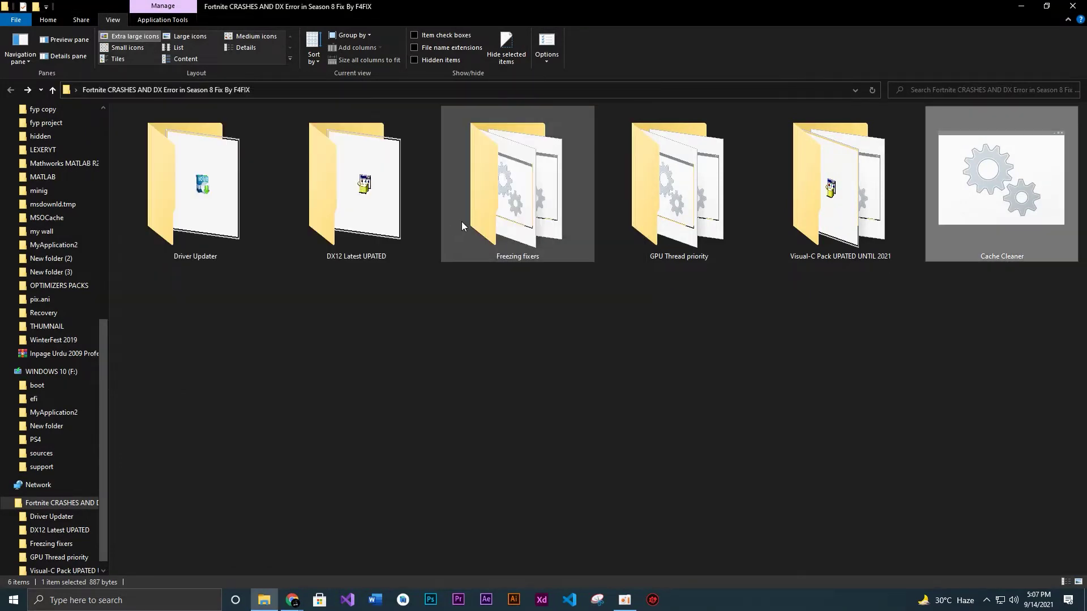
Show the desktop, place the Fortnite CRASHES archive below Driver Booster 8, and refresh the desktop.
key("super+d")
right_click(476, 190)
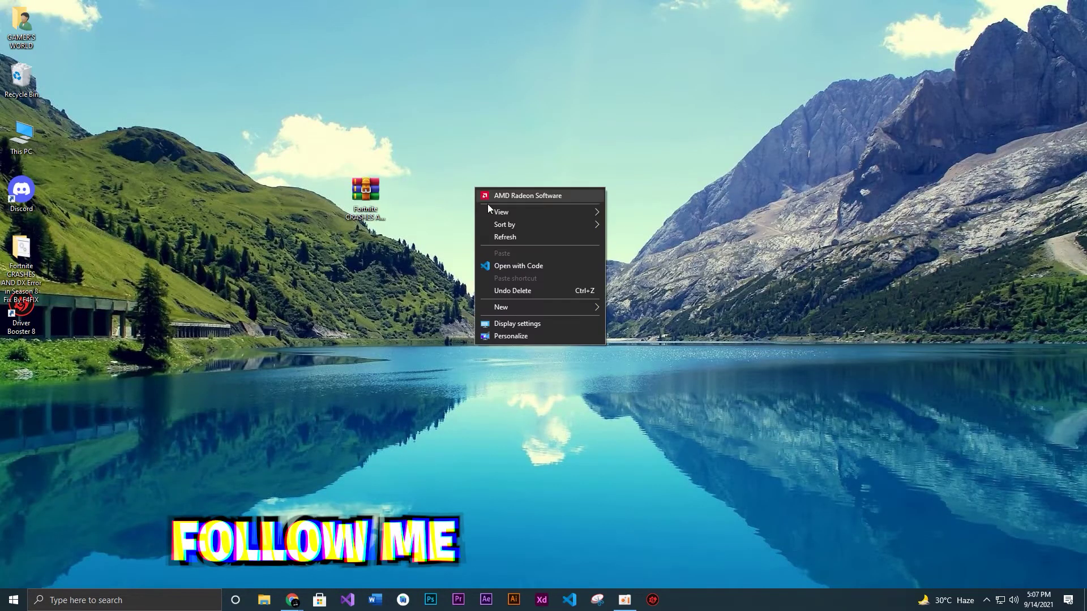
left_click(514, 233)
left_click_drag(347, 210, 23, 385)
right_click(115, 321)
left_click(160, 366)
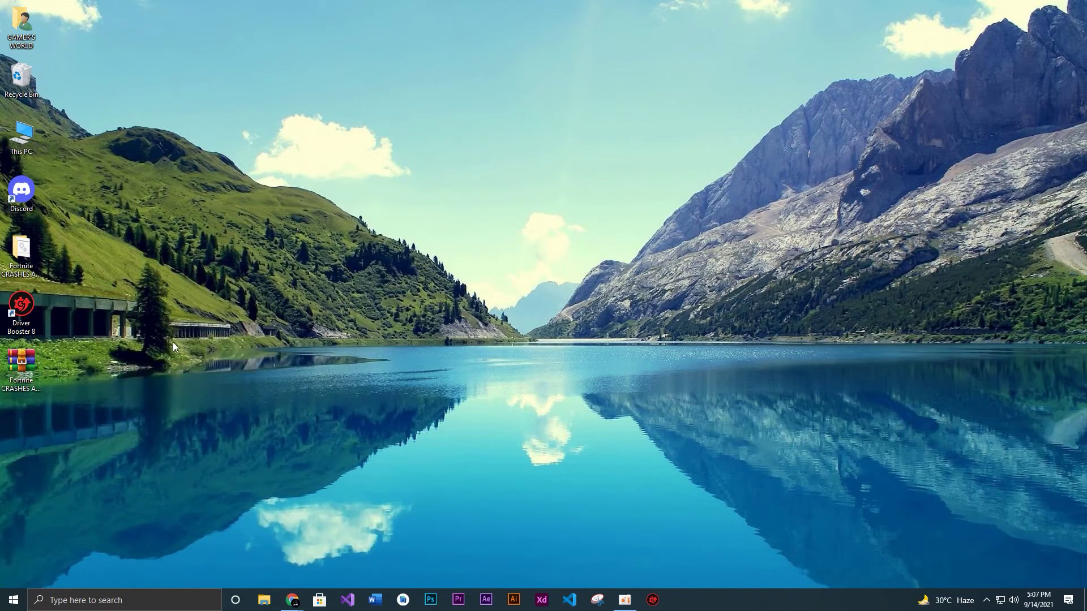
Turn on hidden items in This PC and open the AppData\Local folder of the current user profile on drive C.
double_click(26, 149)
left_click(92, 21)
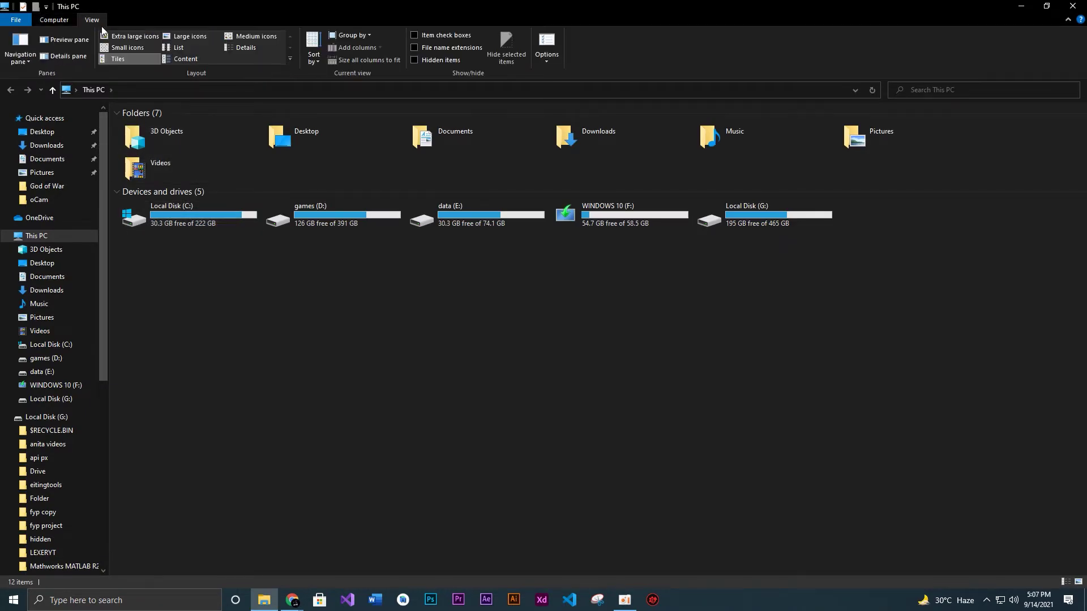
left_click(414, 59)
double_click(213, 201)
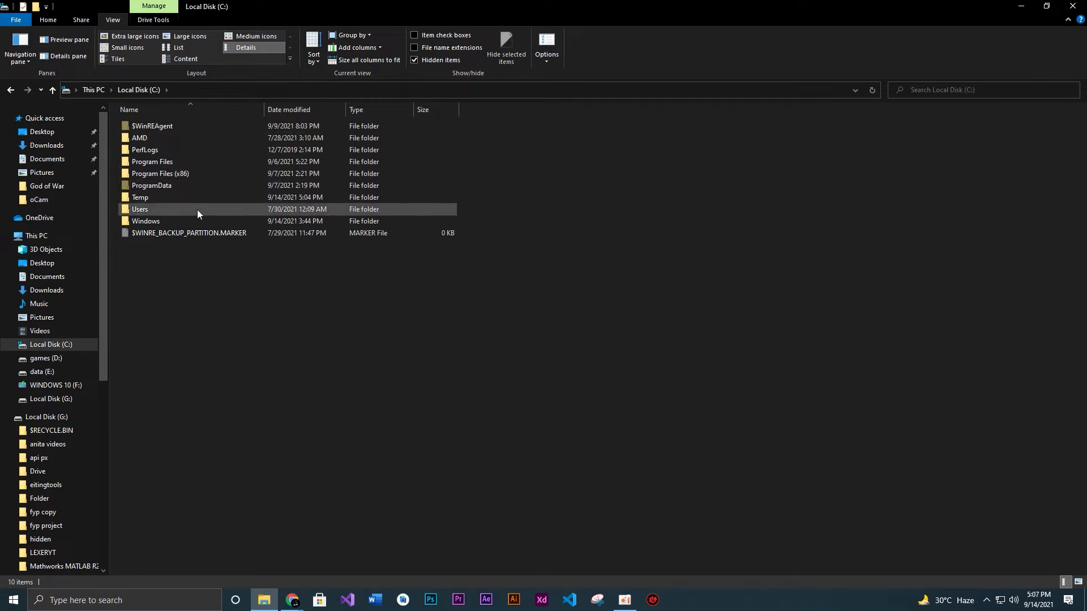
double_click(153, 209)
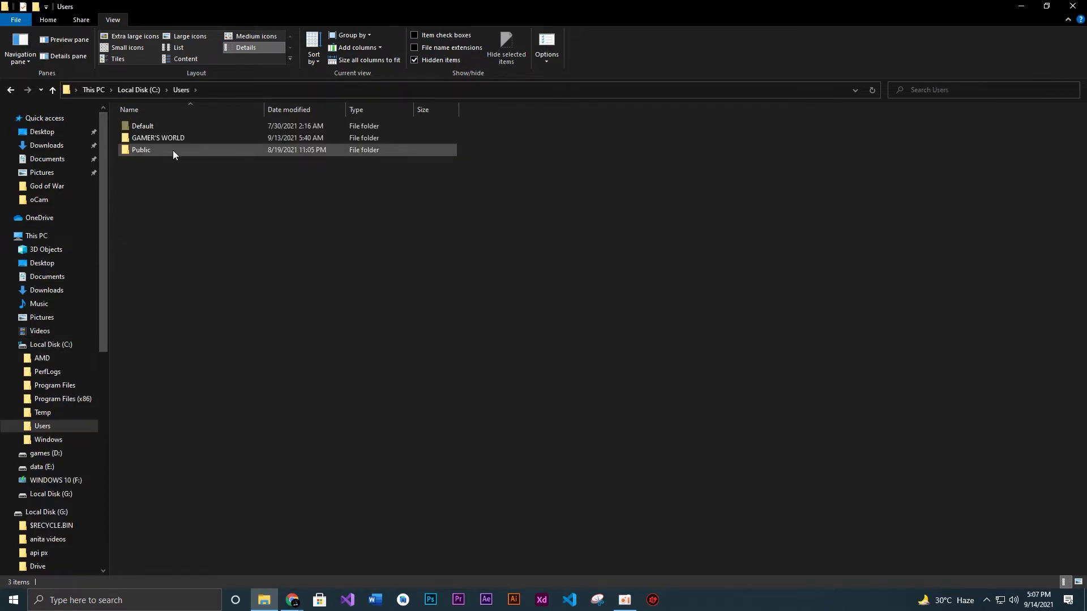
double_click(141, 138)
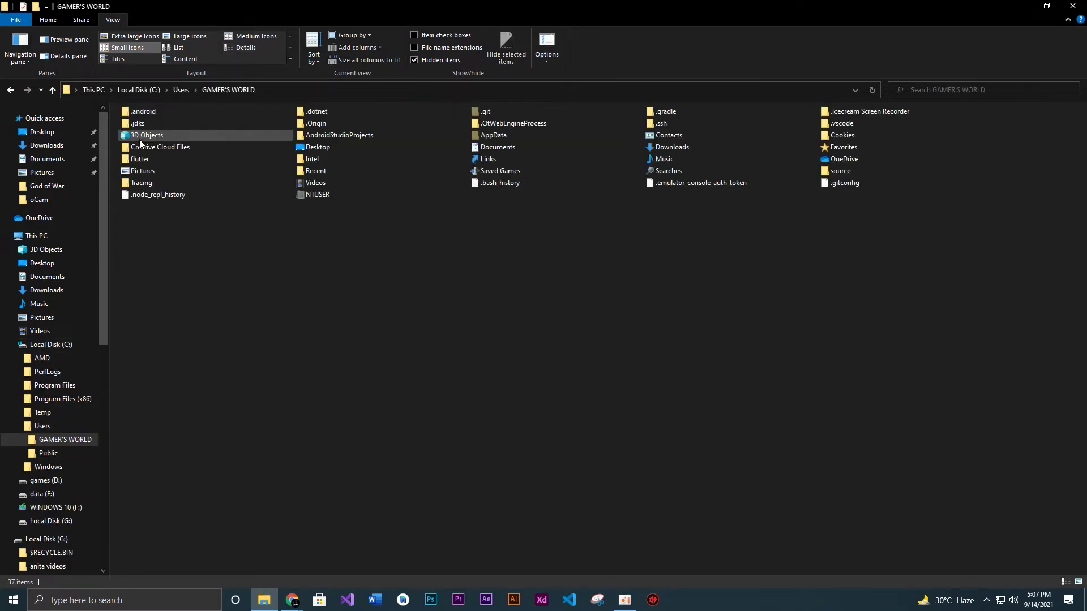
double_click(495, 138)
double_click(207, 127)
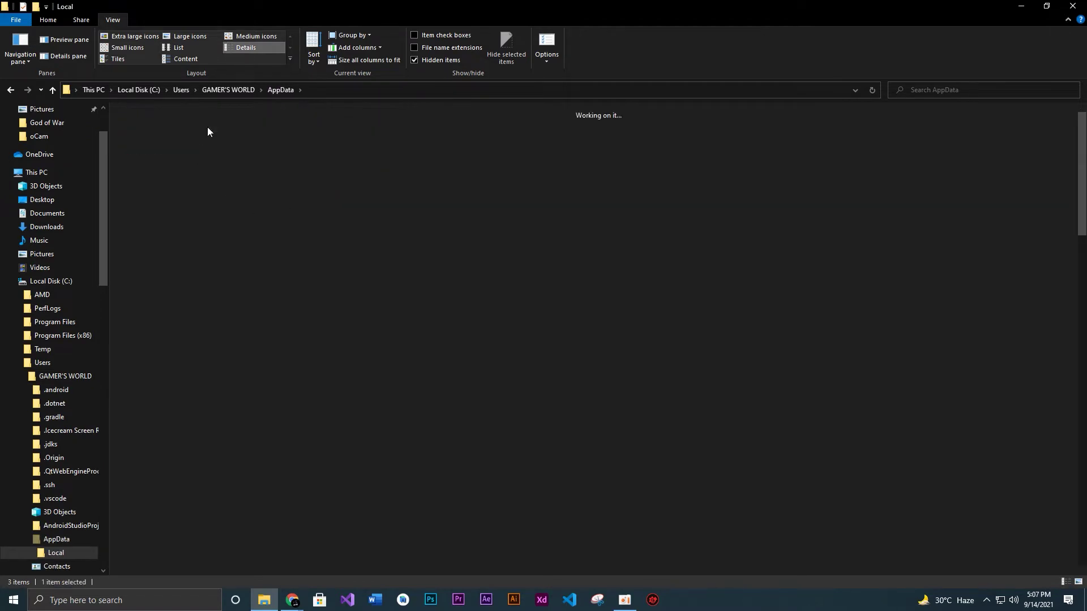
Open the Saved folder inside FortniteGame in AppData\Local.
scroll(673, 271, "down", 3)
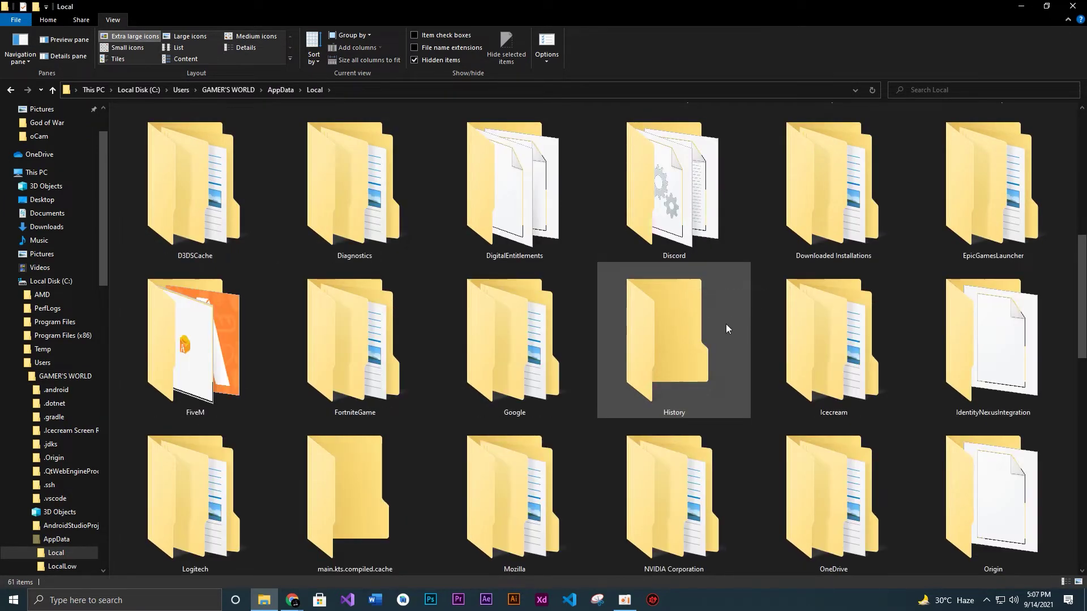
left_click(261, 396)
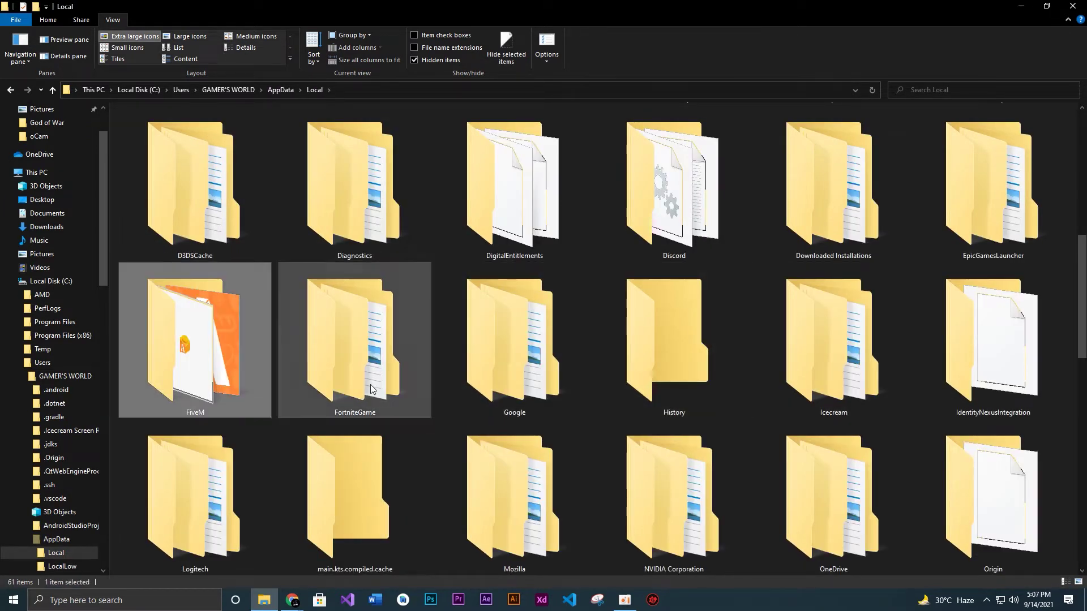
left_click(364, 376)
double_click(358, 376)
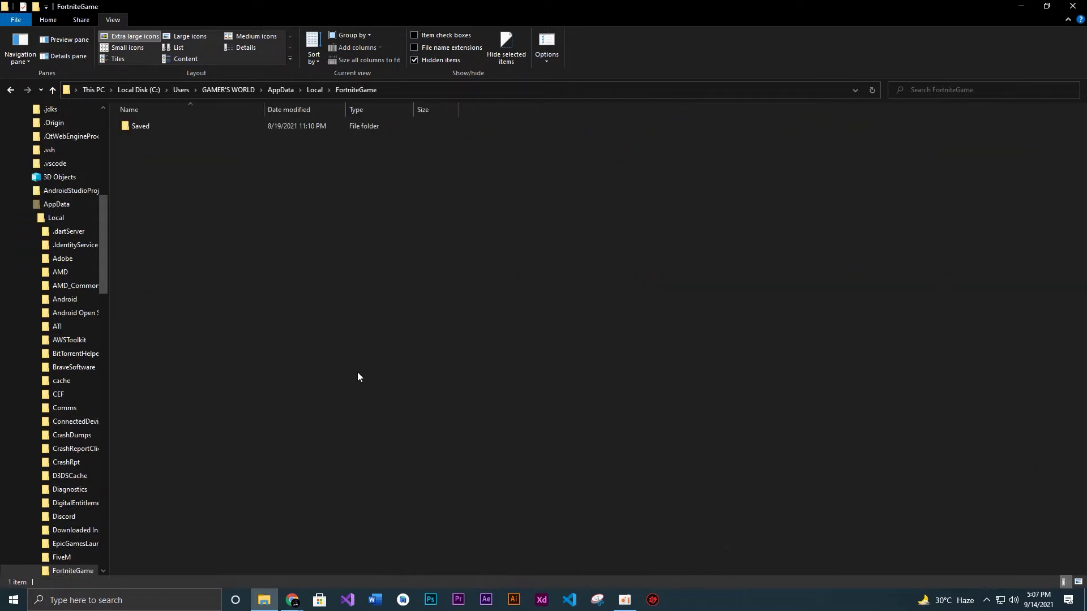
double_click(158, 126)
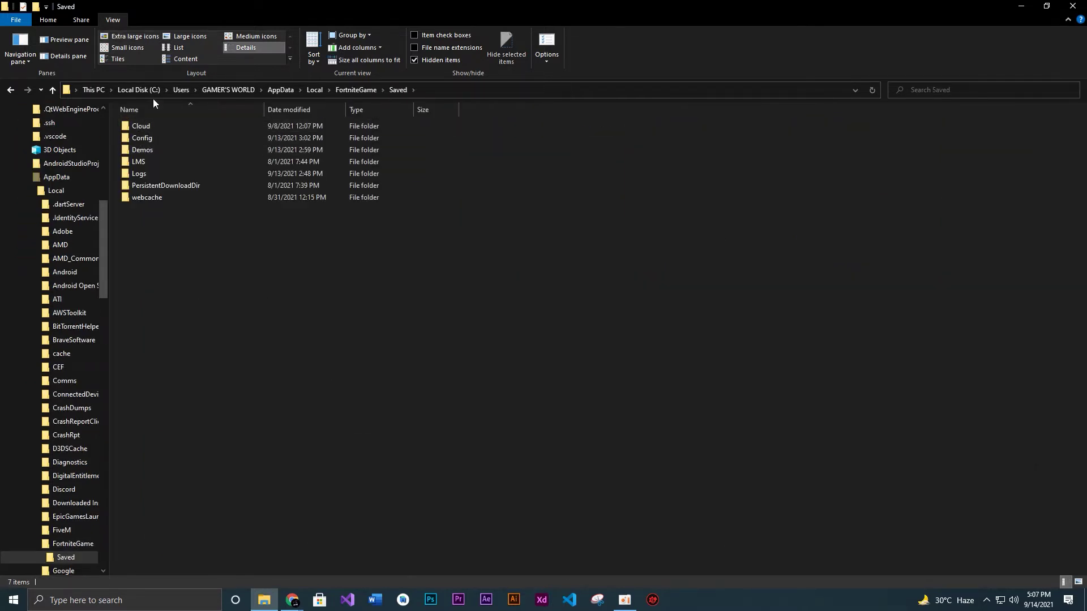
Check the contents of the webcache and PersistentDownloadDir folders, returning to the FortniteGame Saved folder.
left_click_drag(163, 244, 162, 113)
left_click(195, 271)
double_click(156, 198)
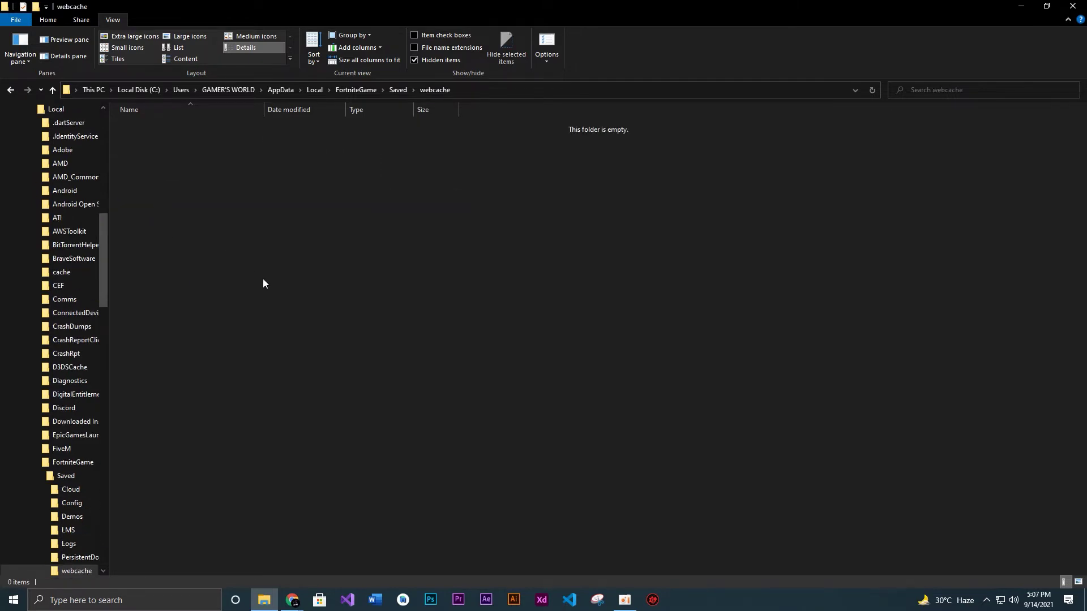
key("alt+Left")
double_click(161, 188)
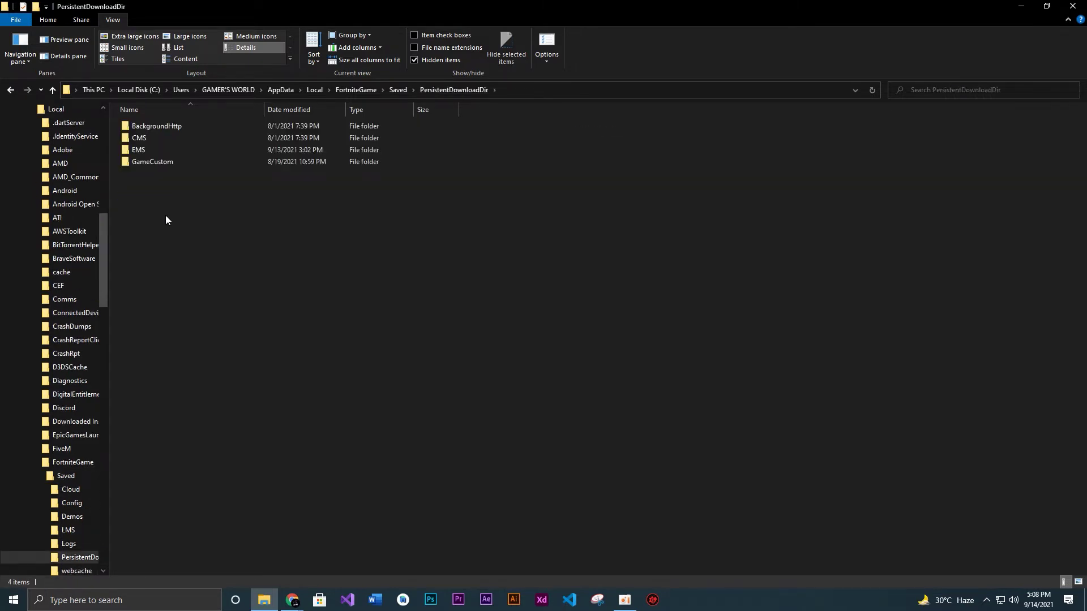
key("alt+Left")
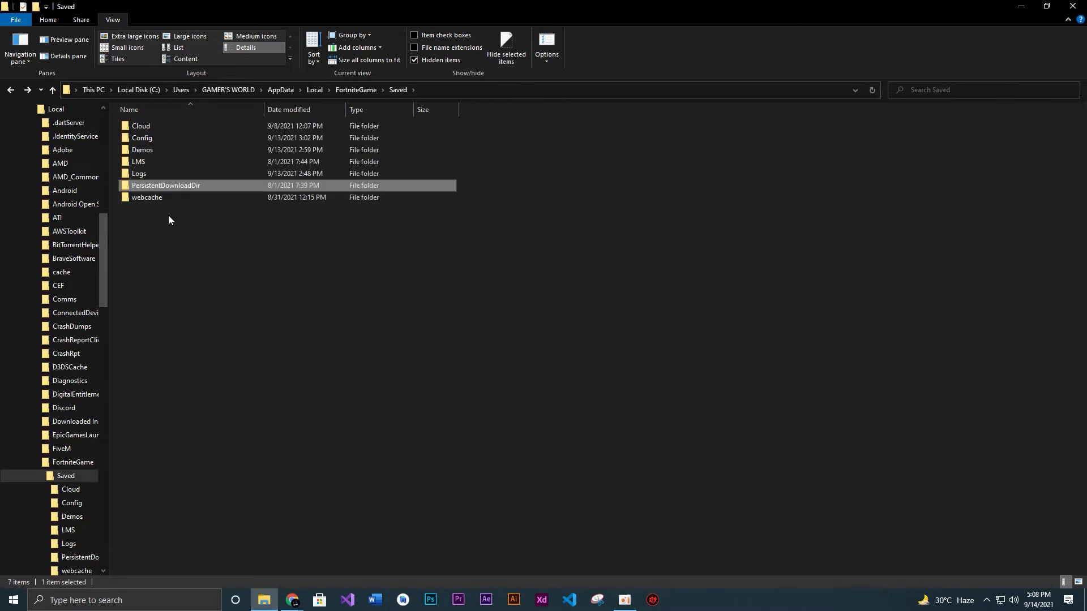
Delete all log files in FortniteGame's Saved\Logs folder and return to Saved.
left_click(143, 174)
double_click(143, 173)
left_click_drag(202, 266, 161, 123)
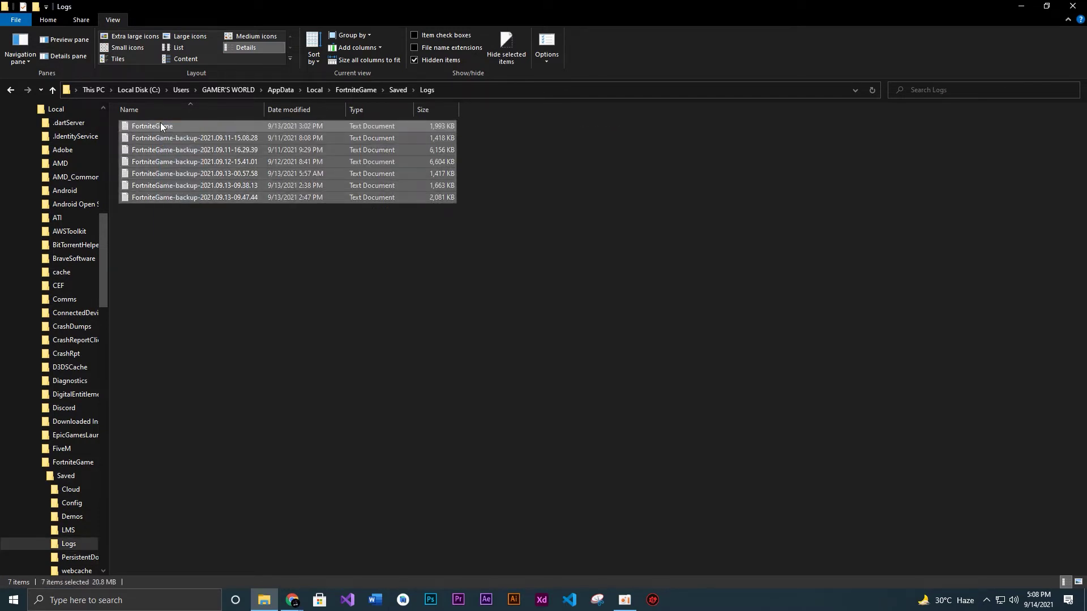
key("Delete")
key("alt+Left")
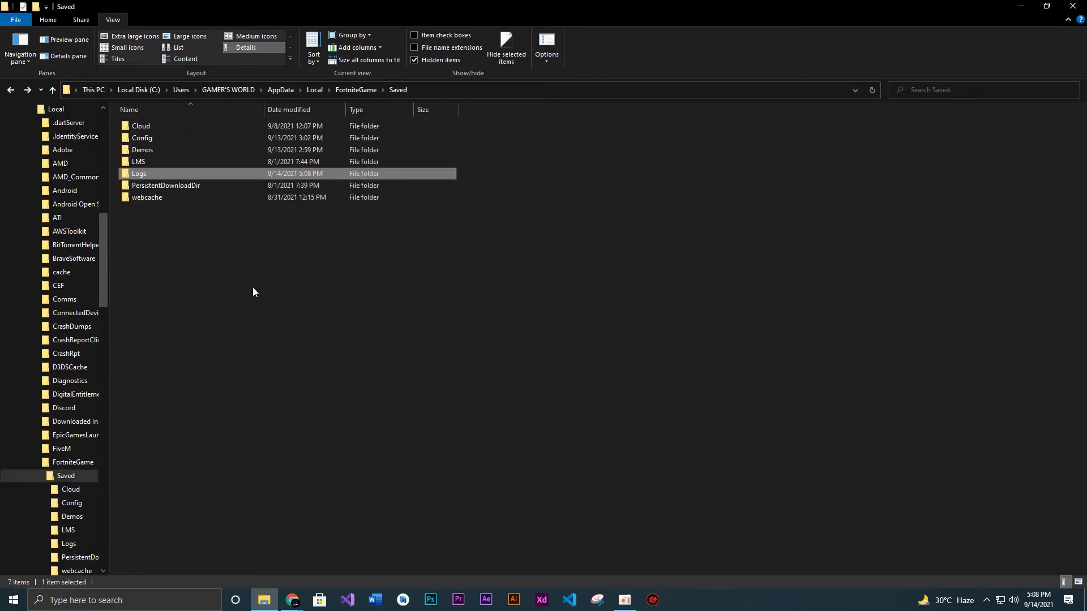
Delete all UE4CC-Windows folders in FortniteGame's Saved\Config\CrashReportClient and return to Config.
left_click(180, 224)
double_click(144, 138)
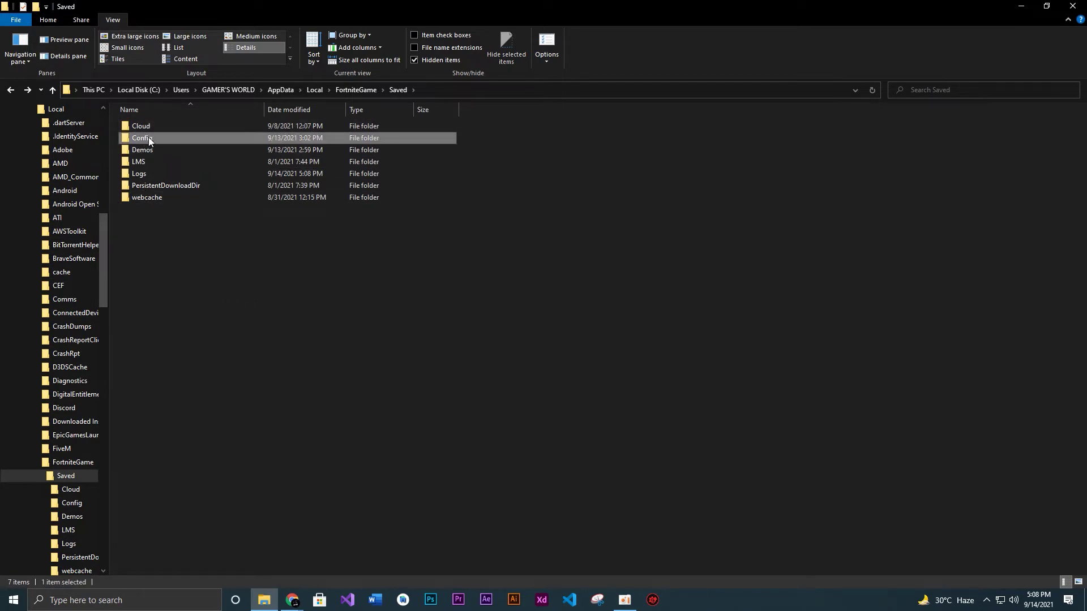
left_click(136, 127)
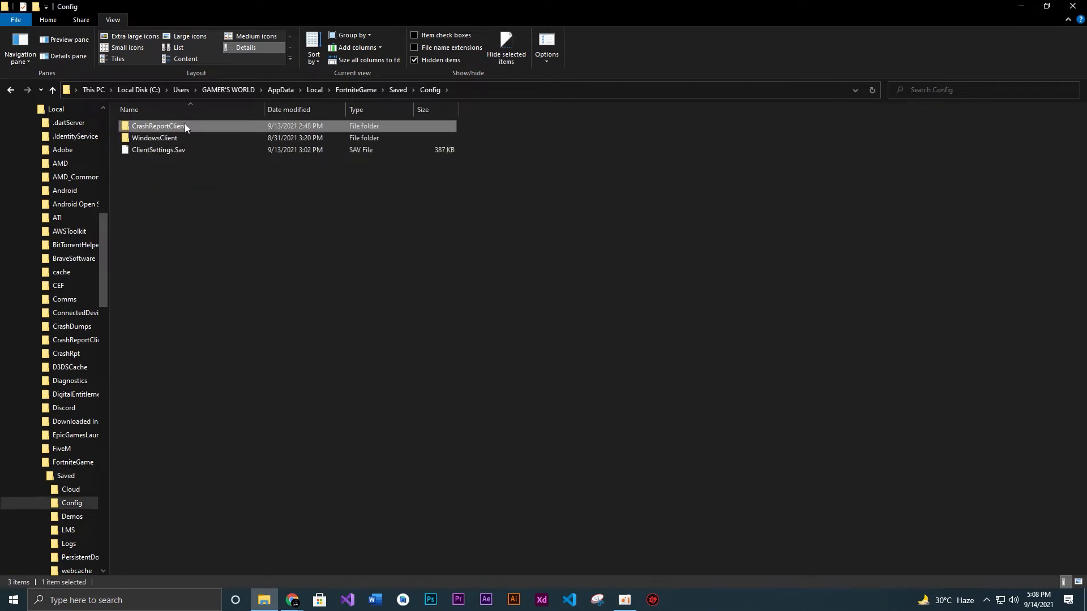
double_click(184, 126)
left_click_drag(212, 258, 148, 123)
right_click(148, 121)
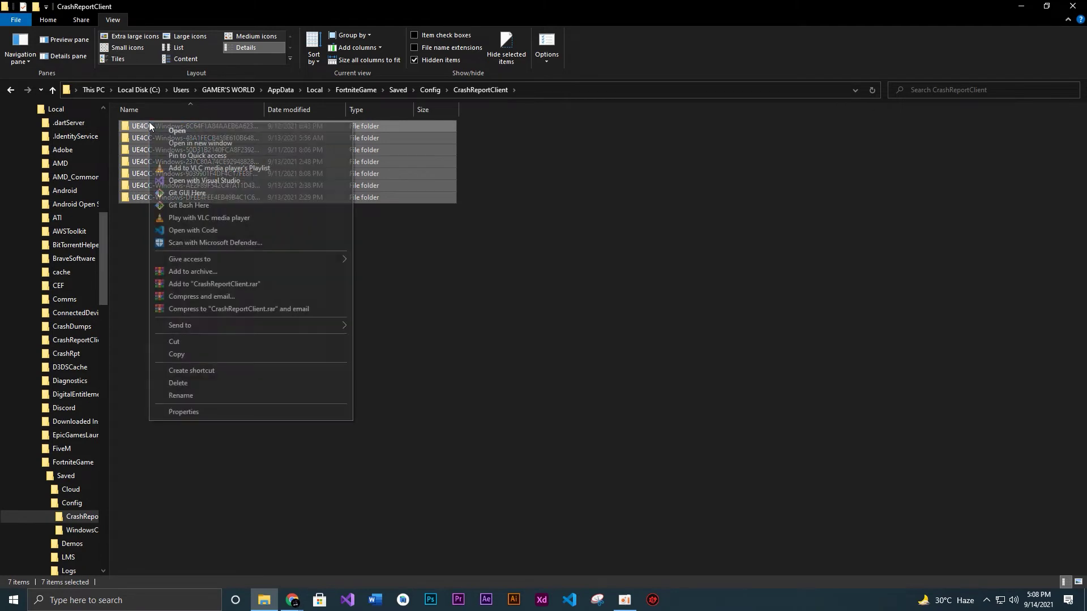
left_click(176, 383)
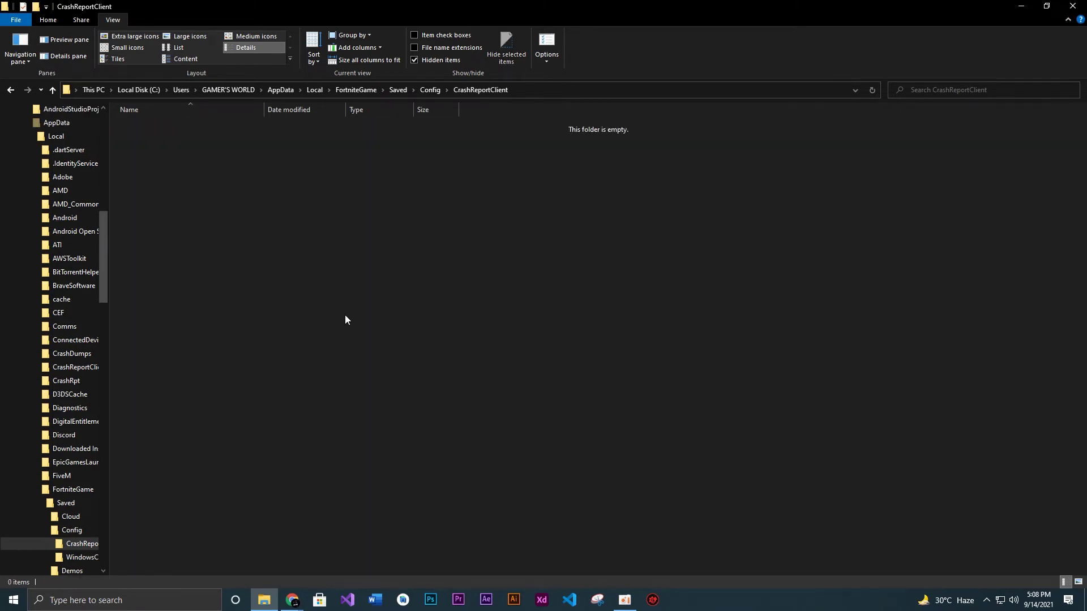
key("alt+Left")
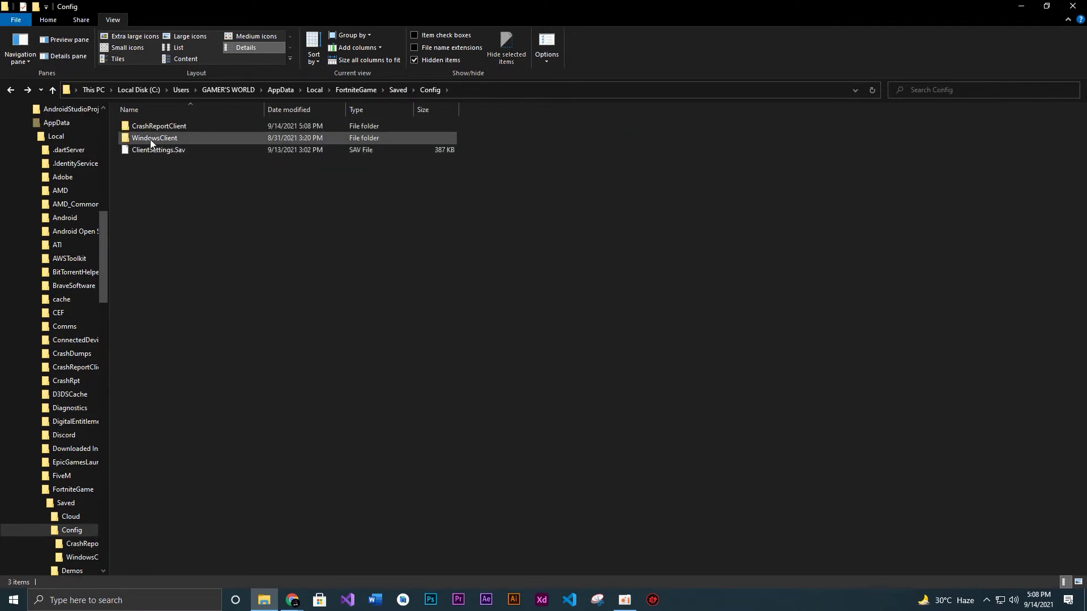
Look into the WindowsClient folder and go back up to FortniteGame's Saved folder.
double_click(150, 138)
key("alt+Up")
key("alt+Up")
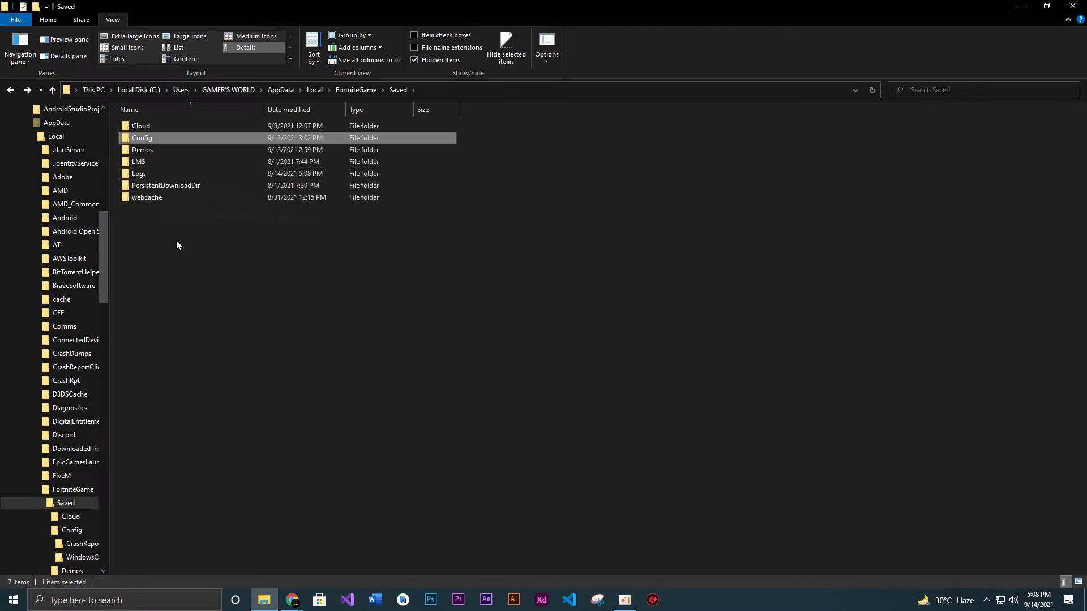
Delete the subfolder holding ClientSettings.Sav from FortniteGame's Saved\Cloud folder and return to AppData\Local.
double_click(141, 125)
double_click(154, 125)
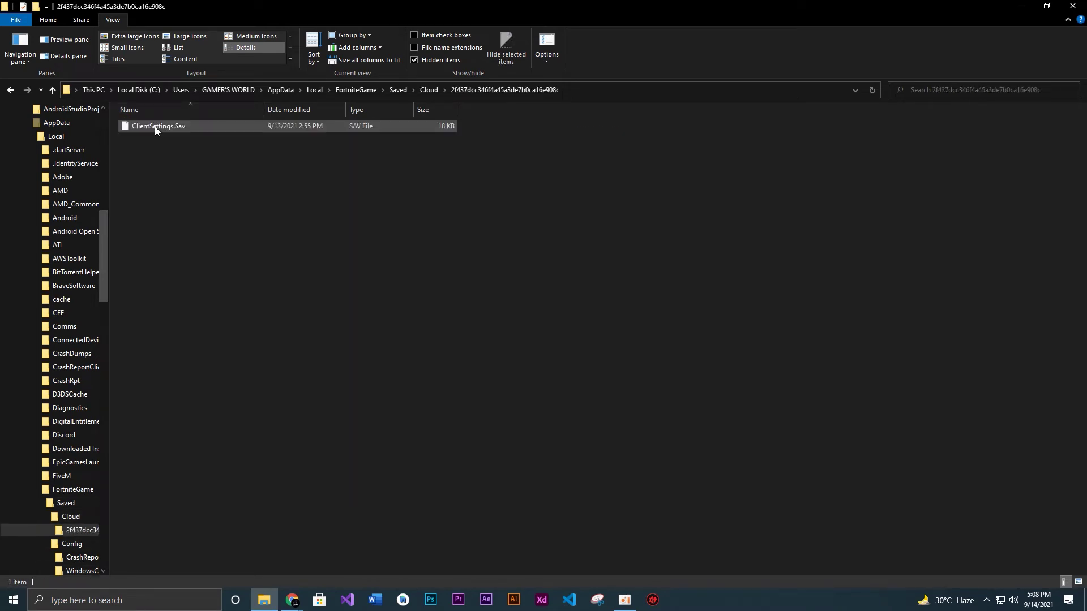
key("alt+Left")
right_click(160, 127)
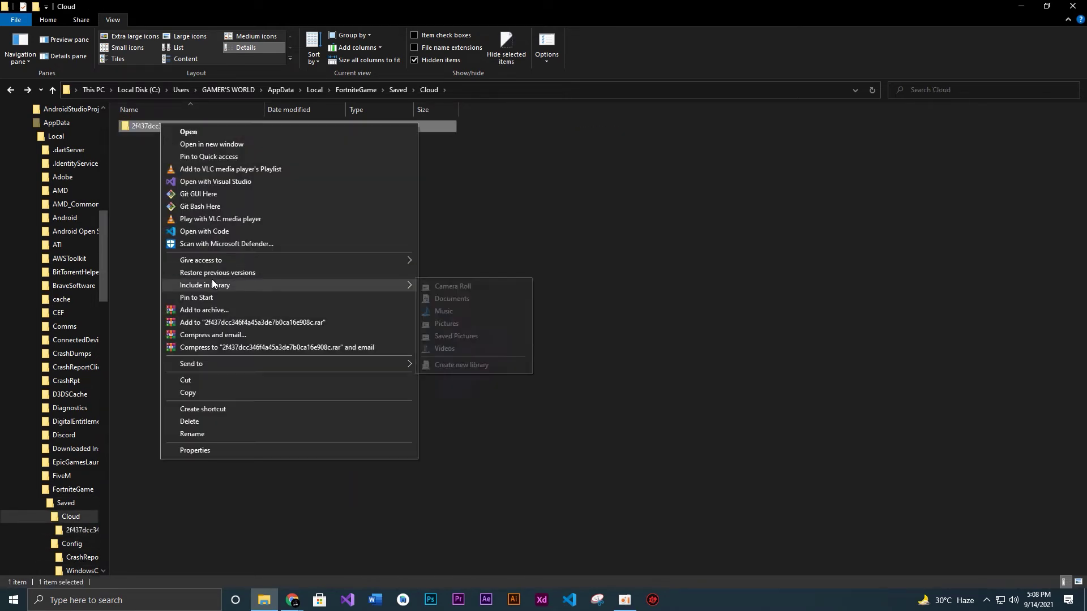
left_click(195, 423)
key("alt+Left")
key("alt+Left")
key("alt+Left")
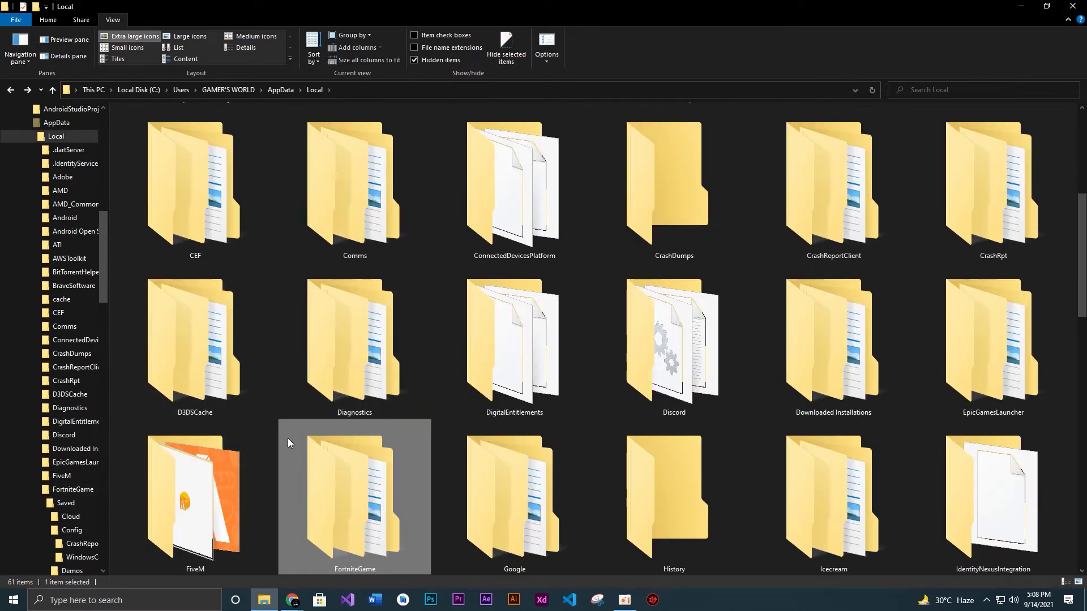
Open the EpicGamesLauncher folder in AppData\Local.
left_click(281, 415)
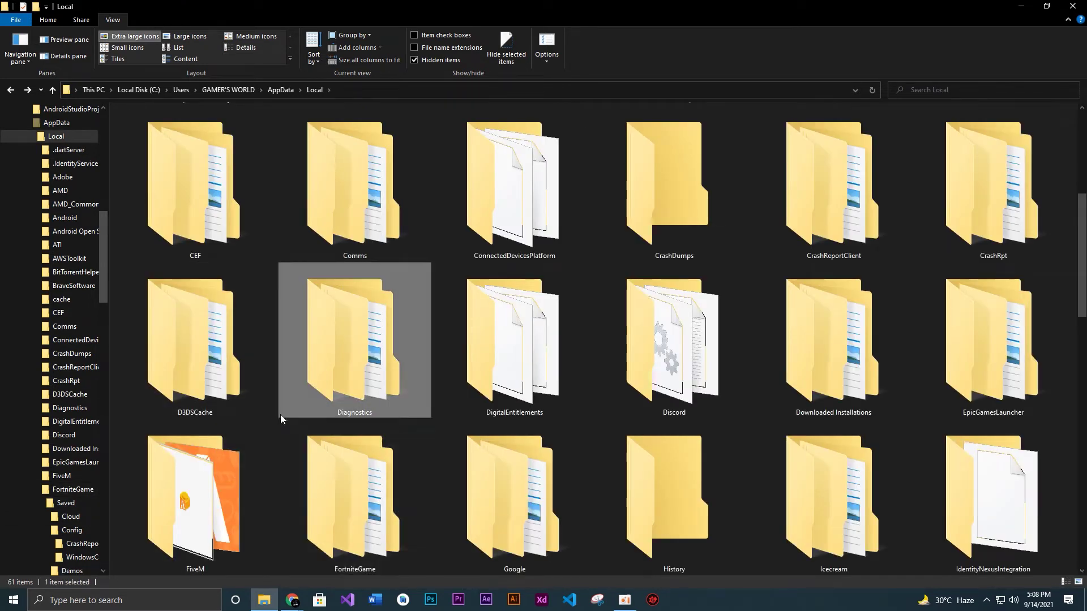
left_click(936, 360)
double_click(969, 364)
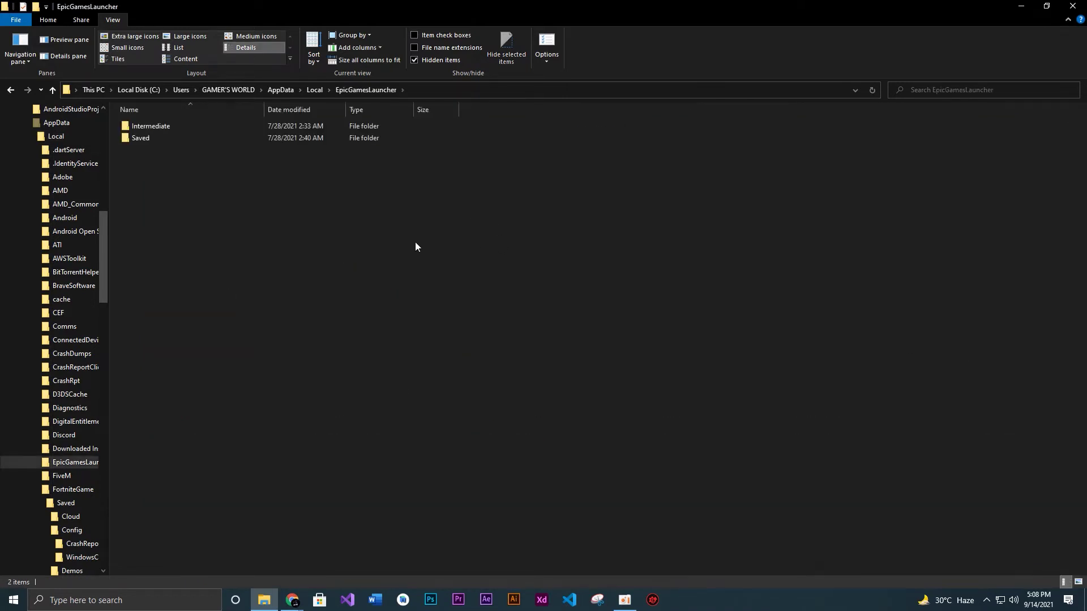
Delete the CoalescedSourceConfigs folder from Intermediate\Config and return to the EpicGamesLauncher folder.
double_click(157, 125)
double_click(145, 129)
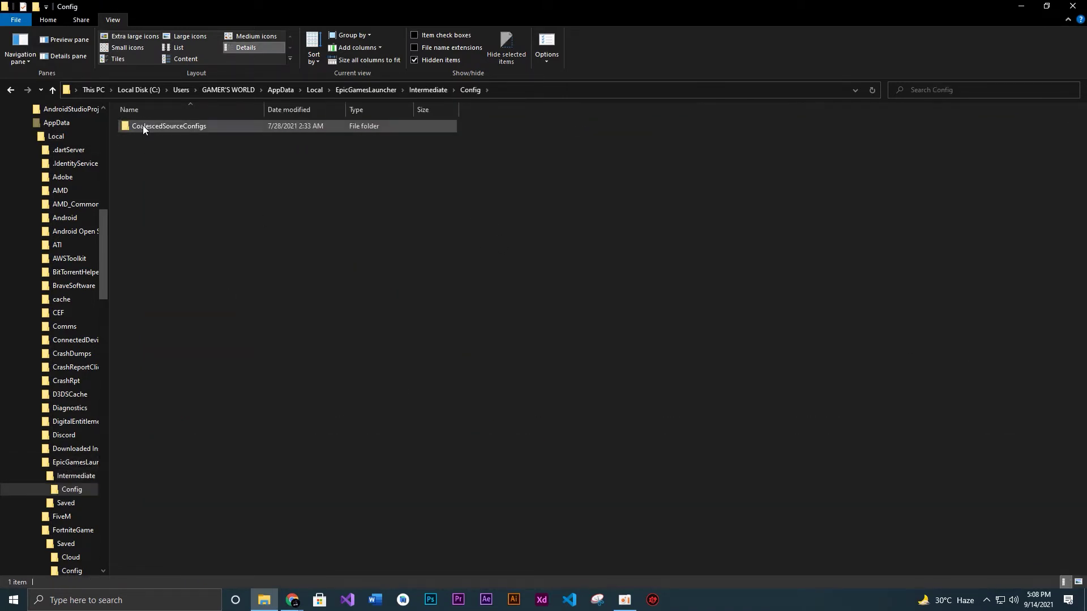
double_click(143, 127)
key("BackSpace")
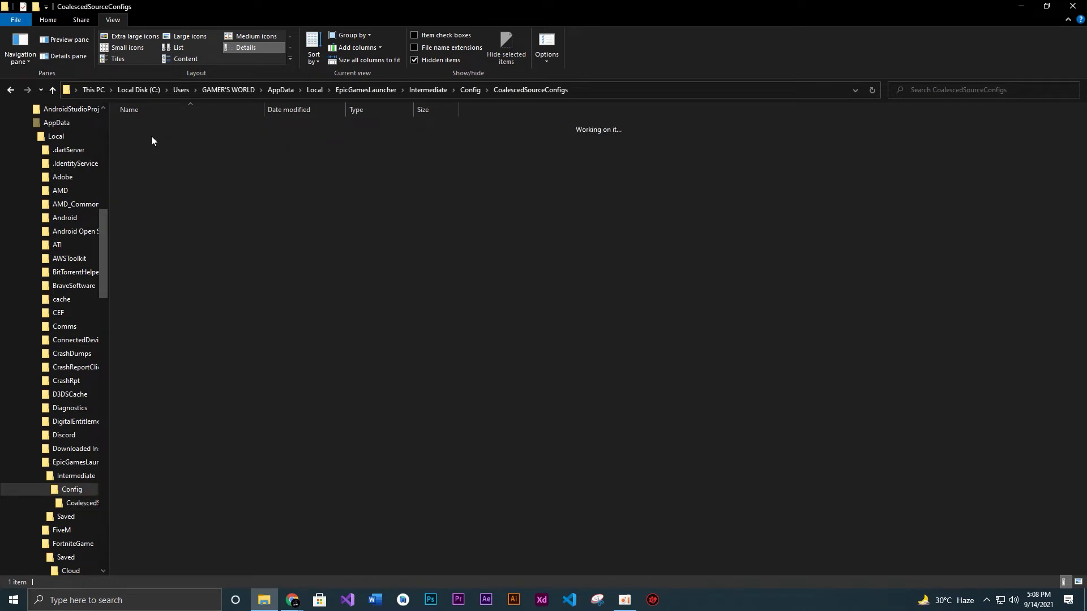
left_click(151, 127)
left_click(185, 152)
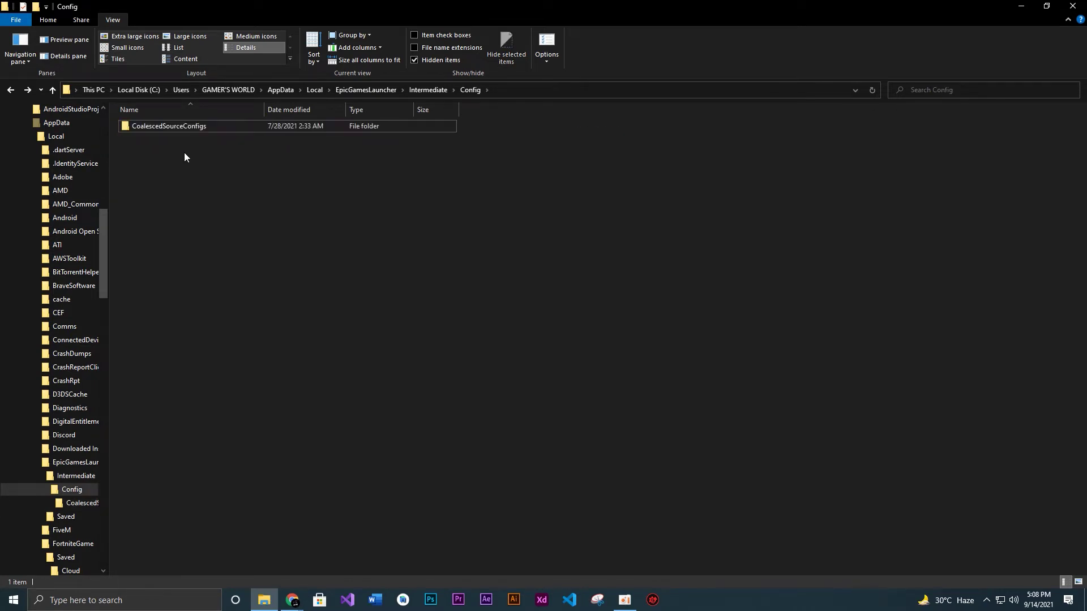
left_click(157, 129)
key("Delete")
key("BackSpace")
key("BackSpace")
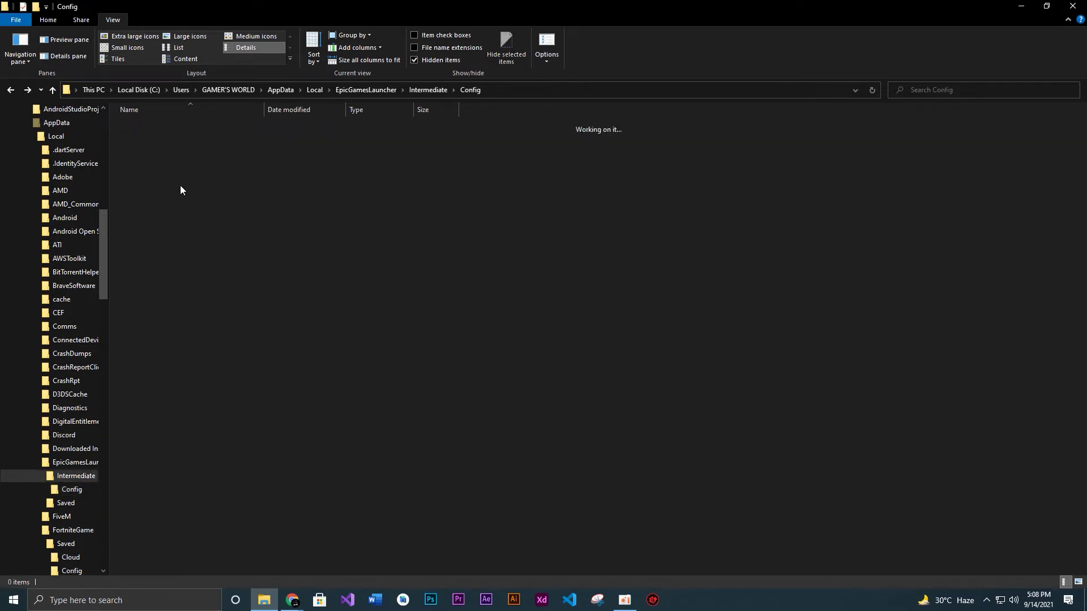
Delete the Staged folder and both DAT files from EpicGamesLauncher's Saved\Data folder, and return to Saved.
double_click(152, 141)
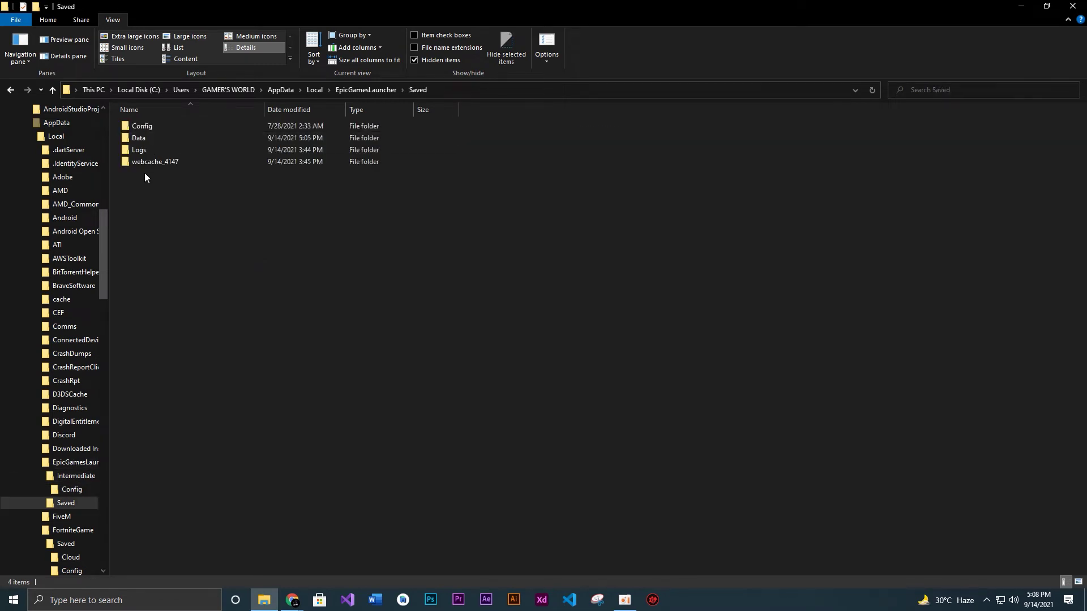
left_click_drag(176, 194, 157, 161)
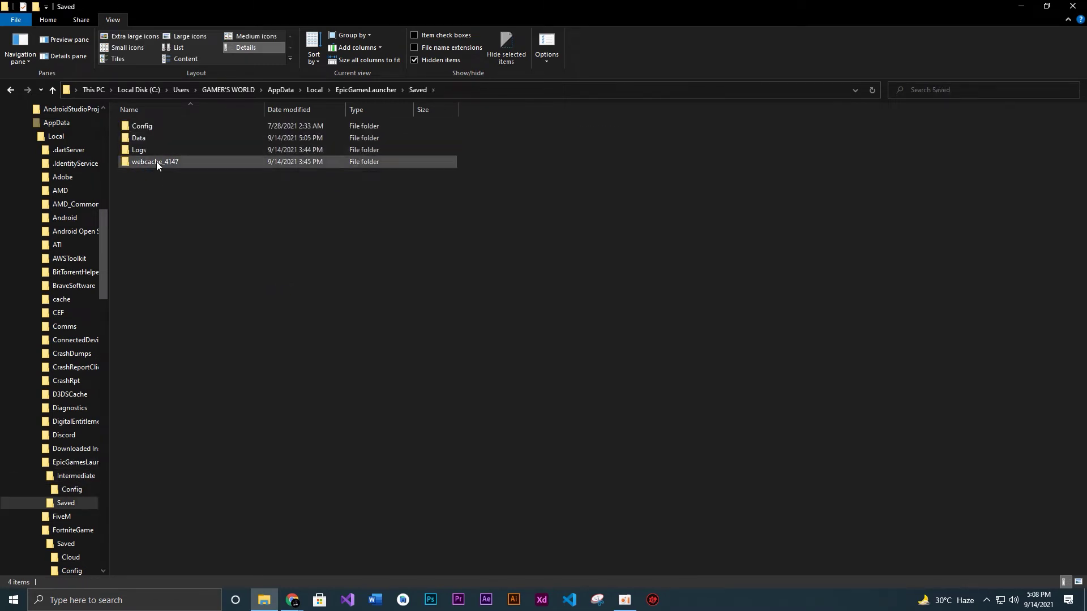
double_click(145, 140)
double_click(146, 126)
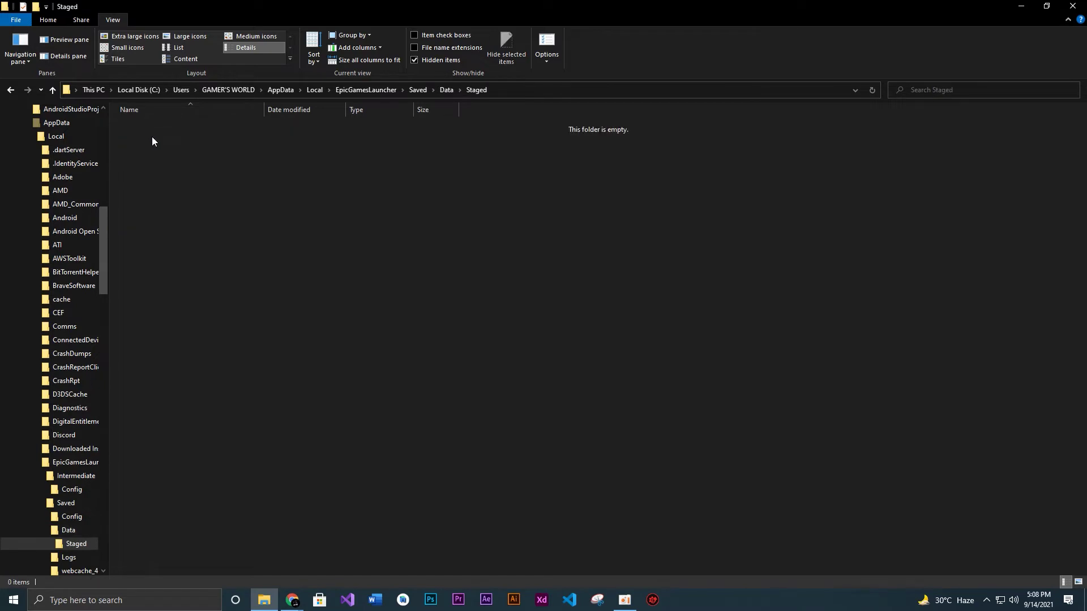
key("BackSpace")
left_click_drag(175, 180, 141, 120)
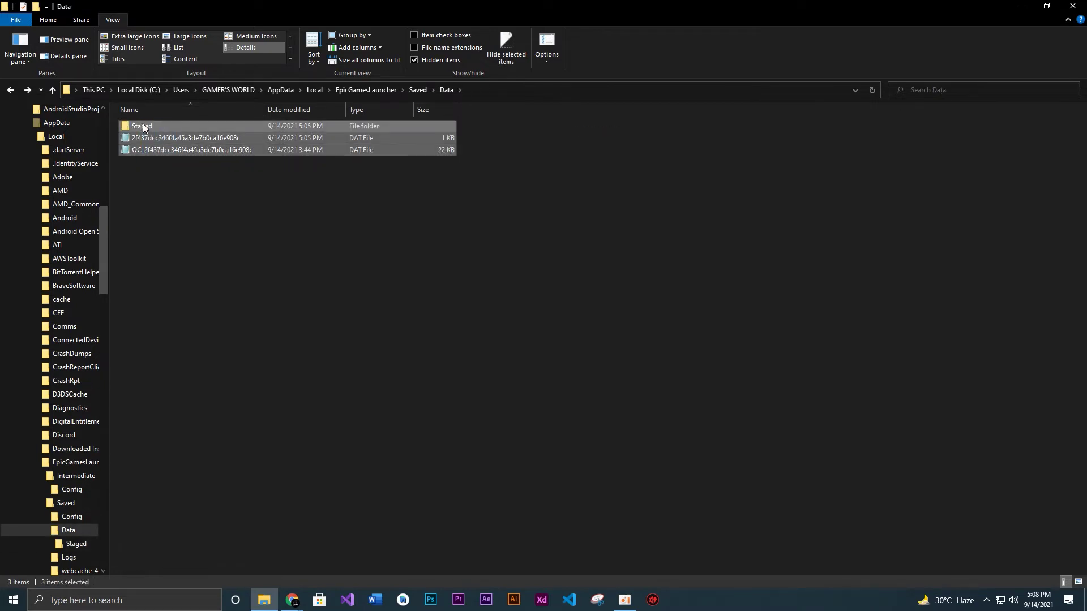
key("Delete")
key("BackSpace")
left_click(171, 207)
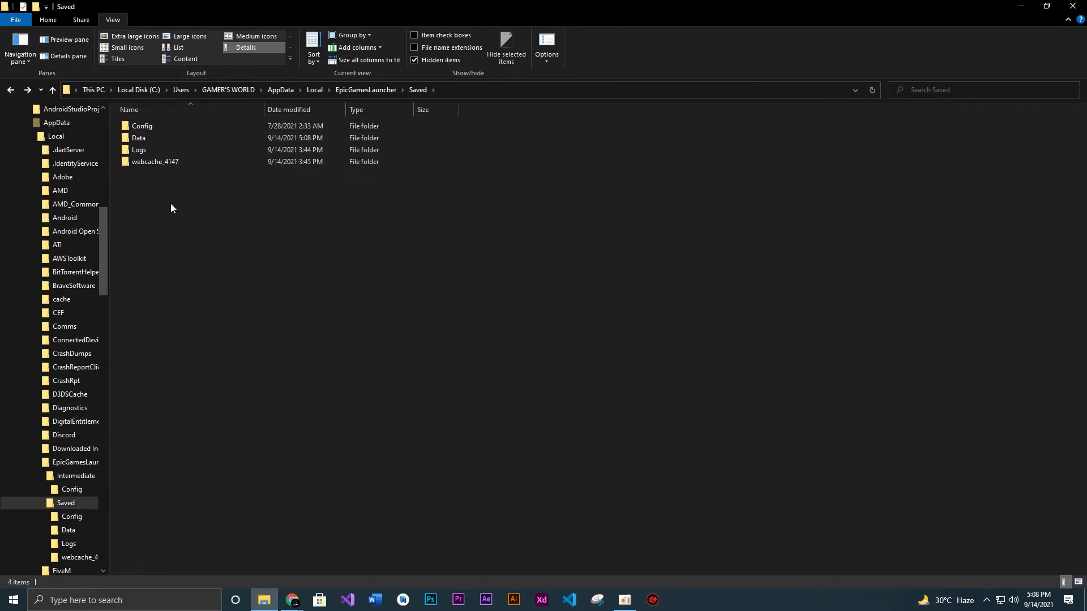
Delete all UE4CC-Windows folders in EpicGamesLauncher's Saved\Config\CrashReportClient.
double_click(130, 130)
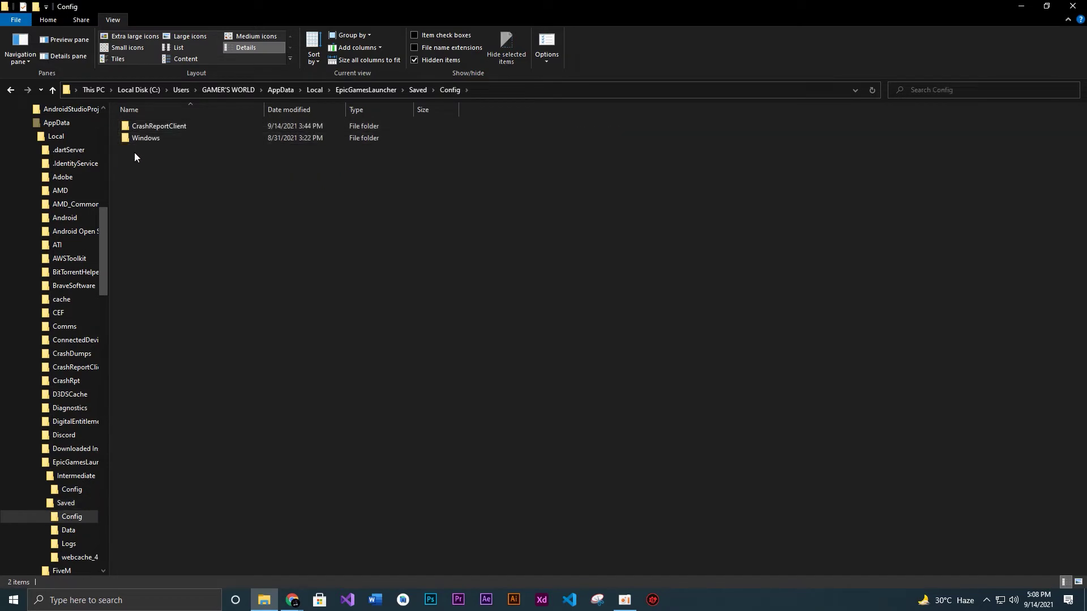
double_click(153, 129)
left_click_drag(284, 285, 173, 121)
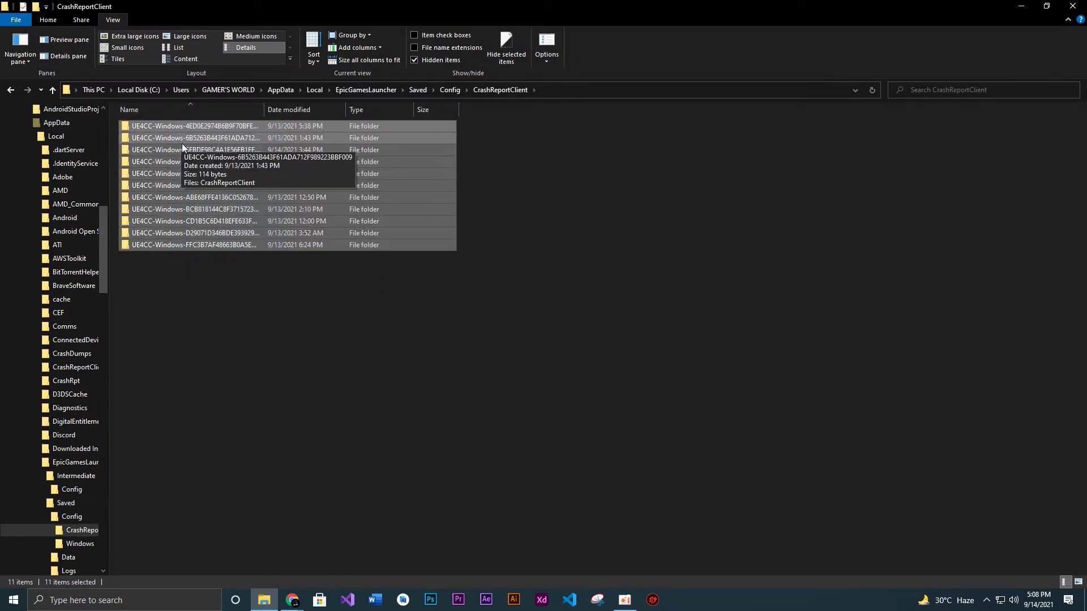
right_click(183, 147)
left_click(206, 403)
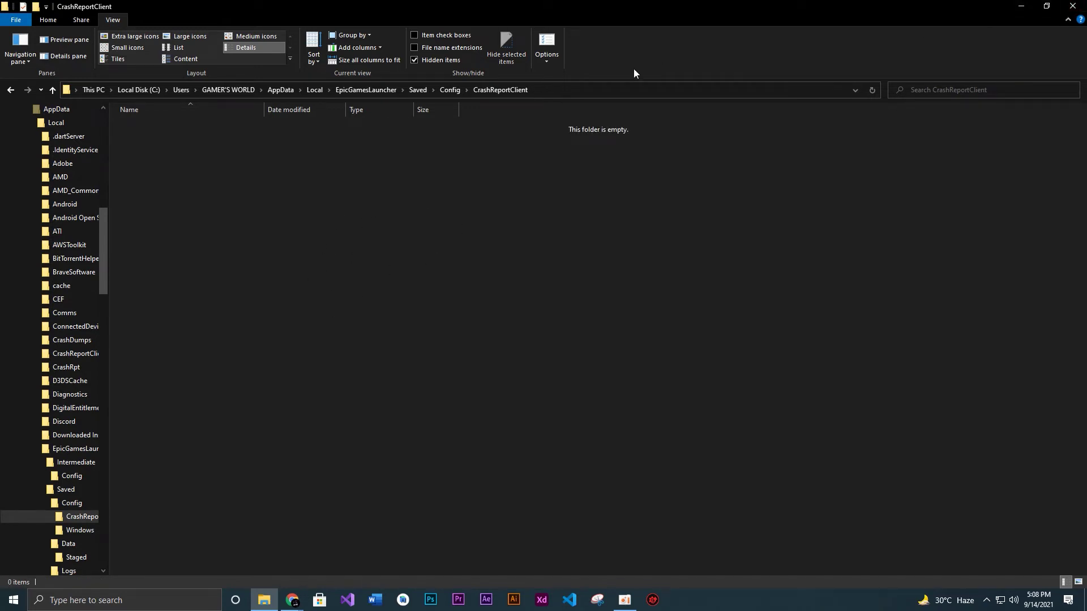
Close the folder window and refresh the desktop.
left_click(1082, 7)
right_click(315, 187)
left_click(361, 238)
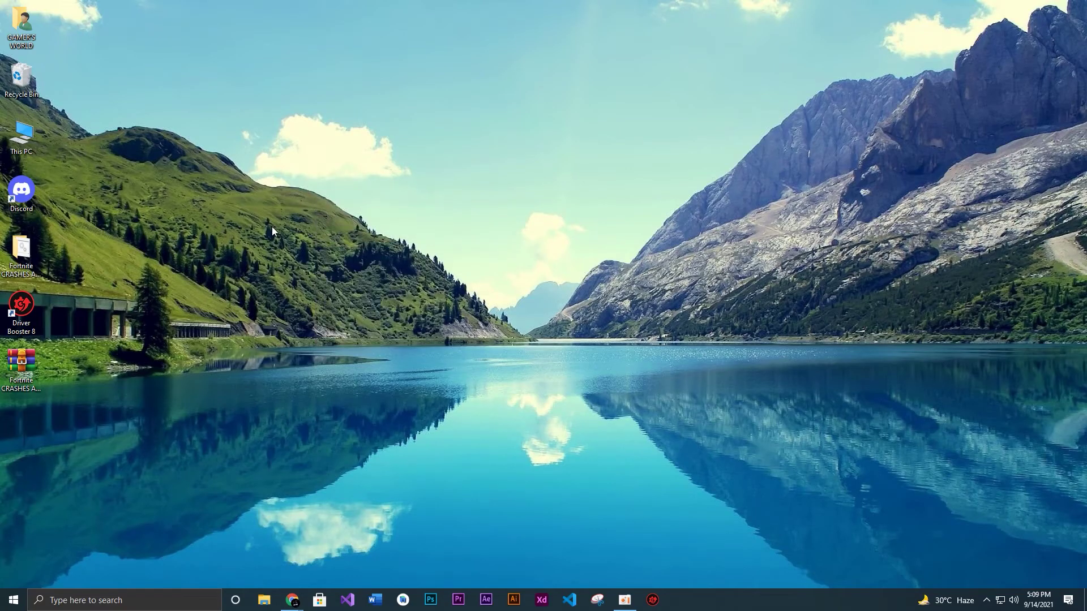
right_click(264, 185)
right_click(281, 242)
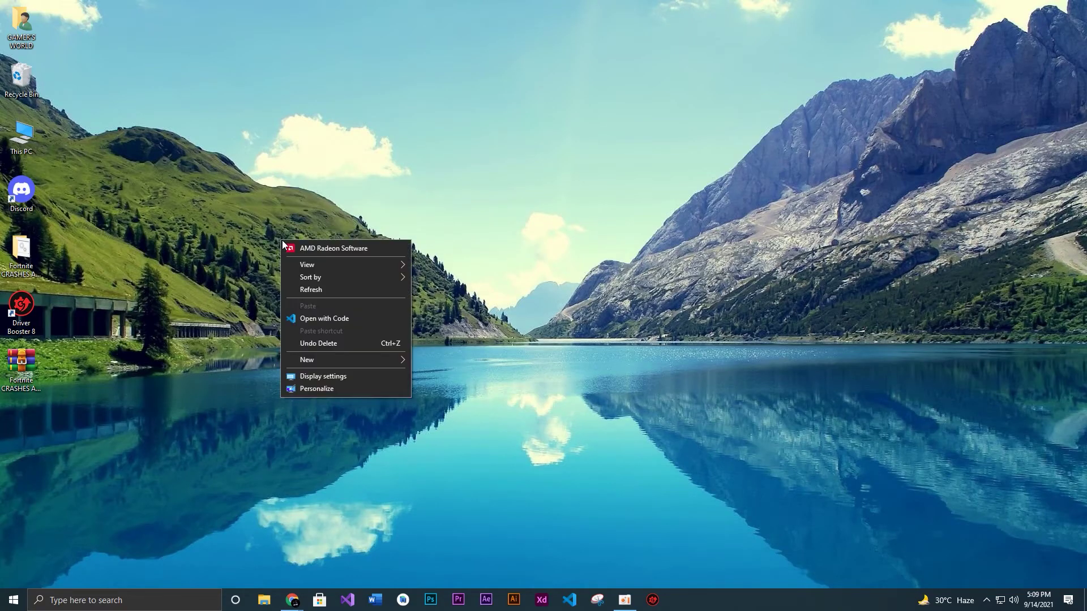
left_click(318, 291)
Open This PC from the desktop.
key("t")
key("Return")
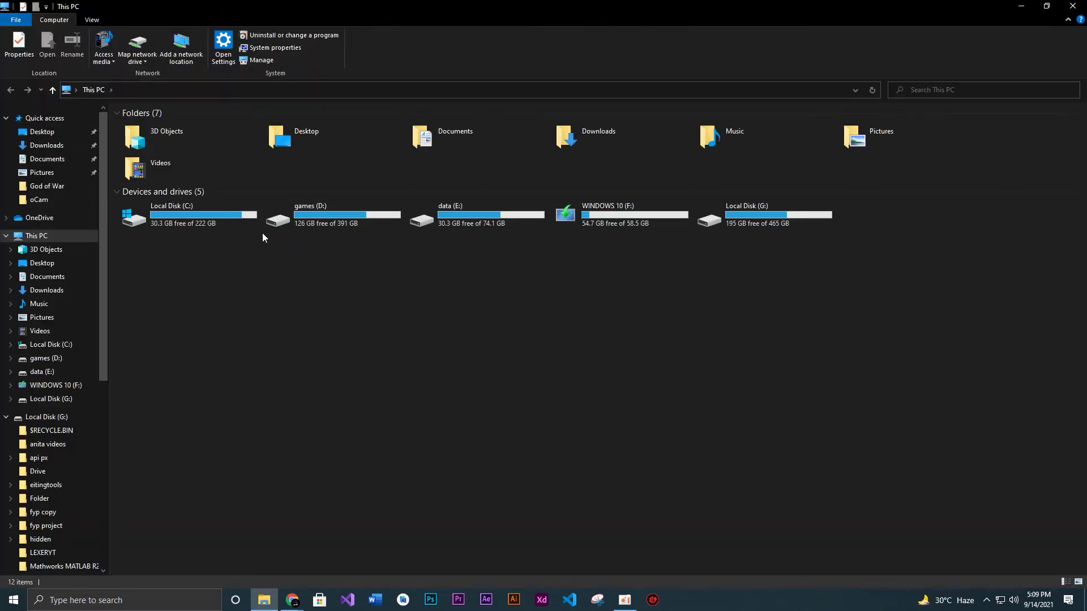
Open Program Files on Local Disk (C:), display its contents as large icons, and open the Epic Games folder.
double_click(212, 225)
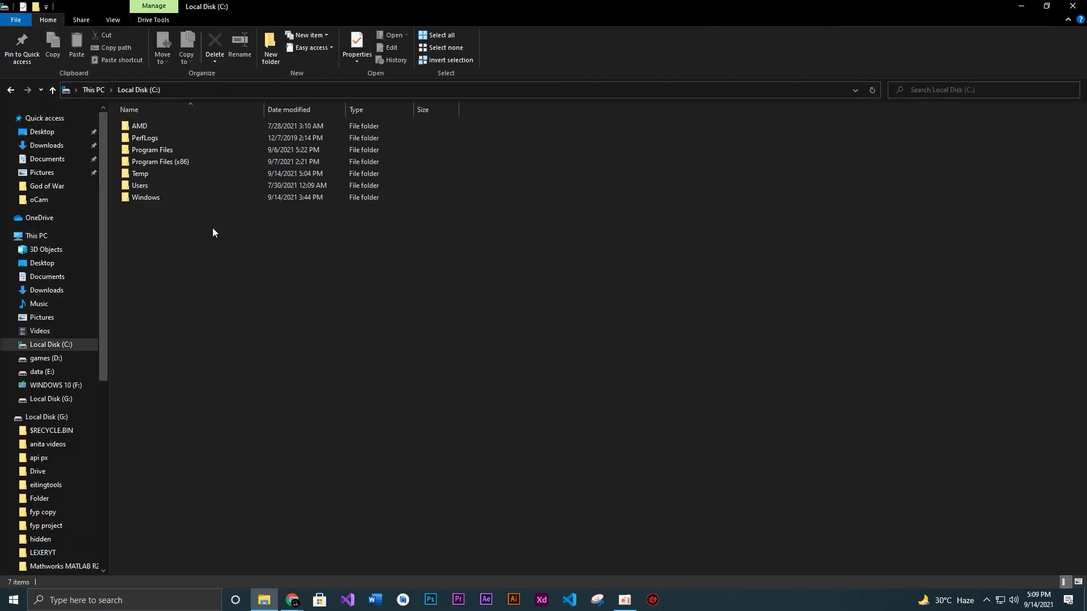
double_click(134, 150)
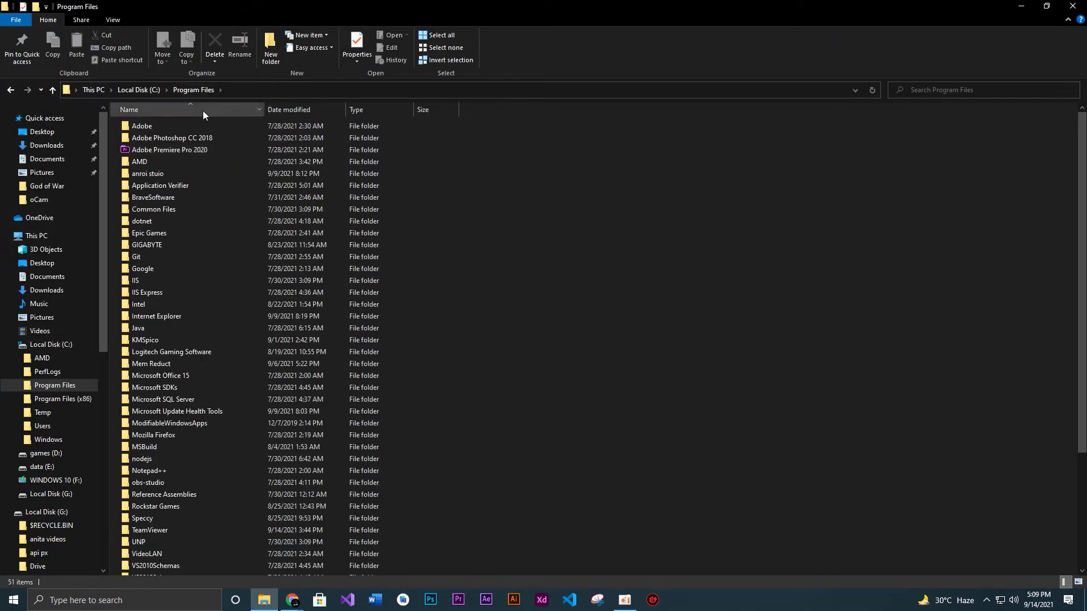
left_click(172, 234)
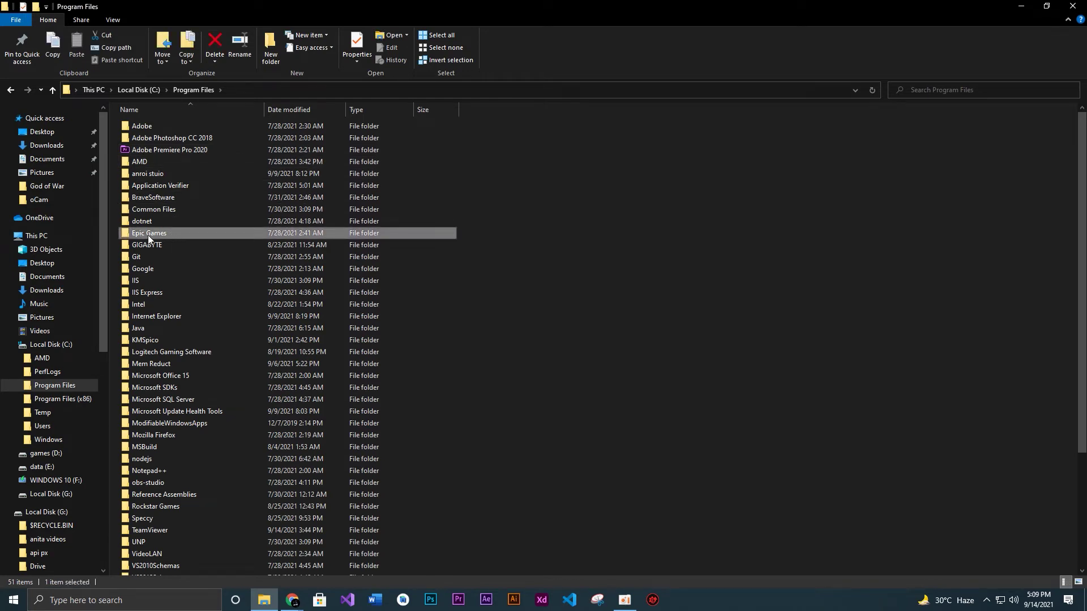
left_click(113, 19)
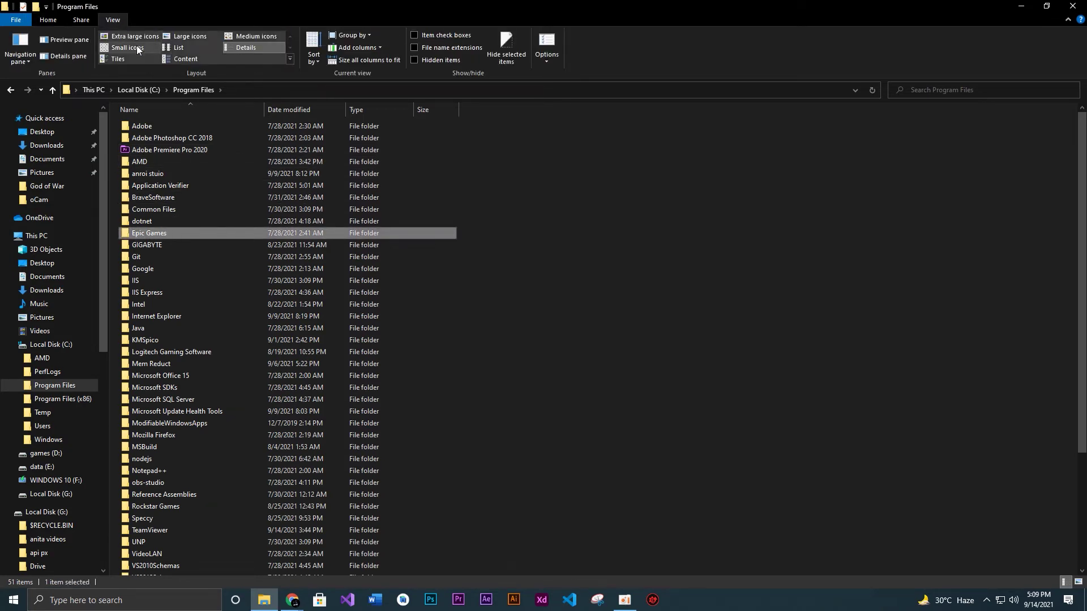
left_click(198, 39)
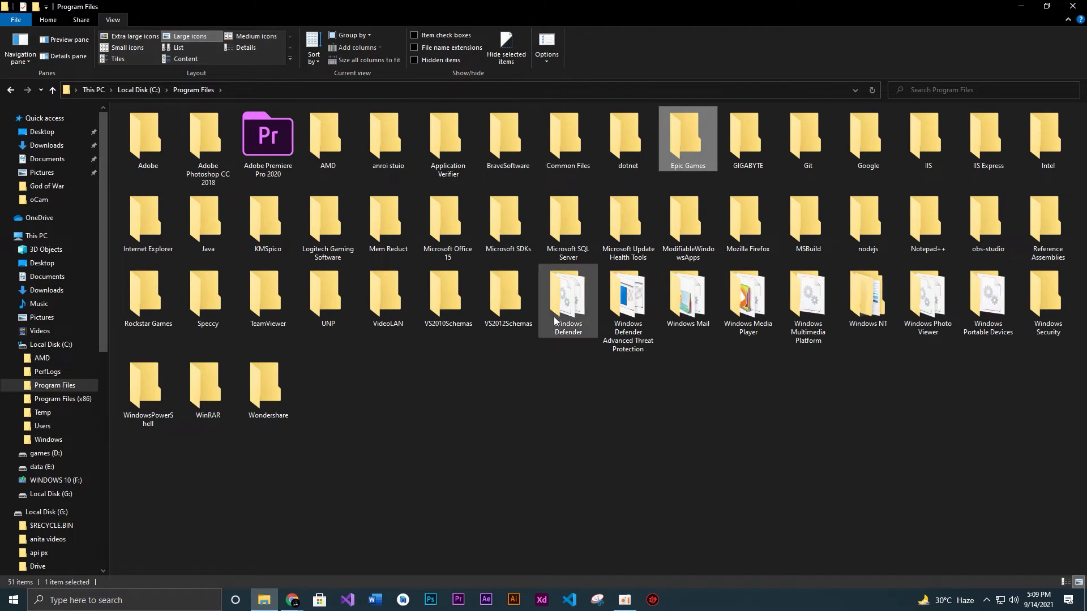
double_click(688, 154)
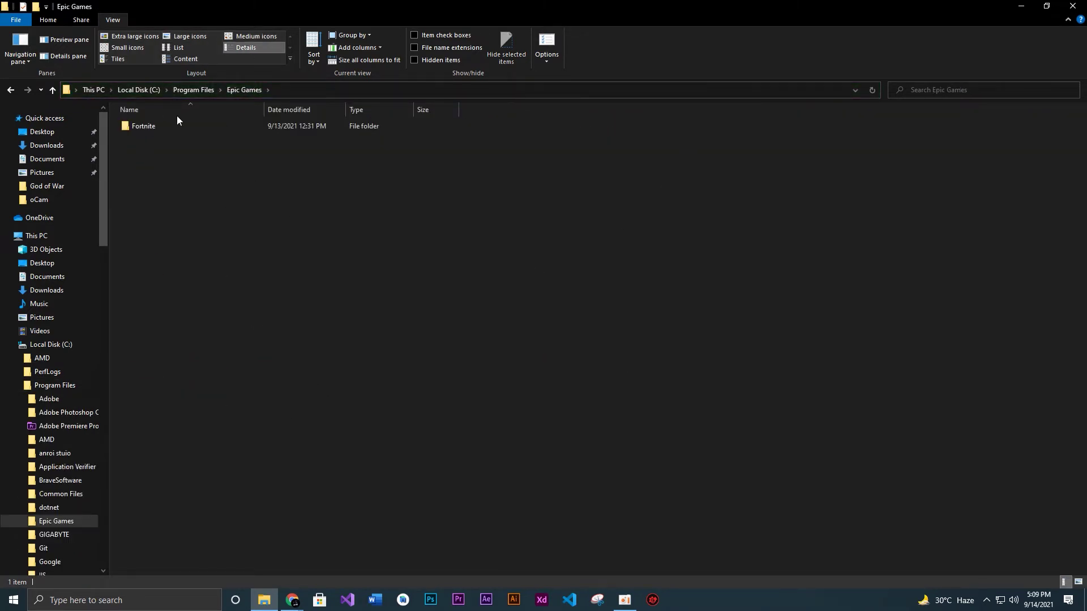
Open the Fortnite folder and its FortniteGame subfolder, displaying the folder contents as large icons.
left_click(192, 36)
left_click(154, 158)
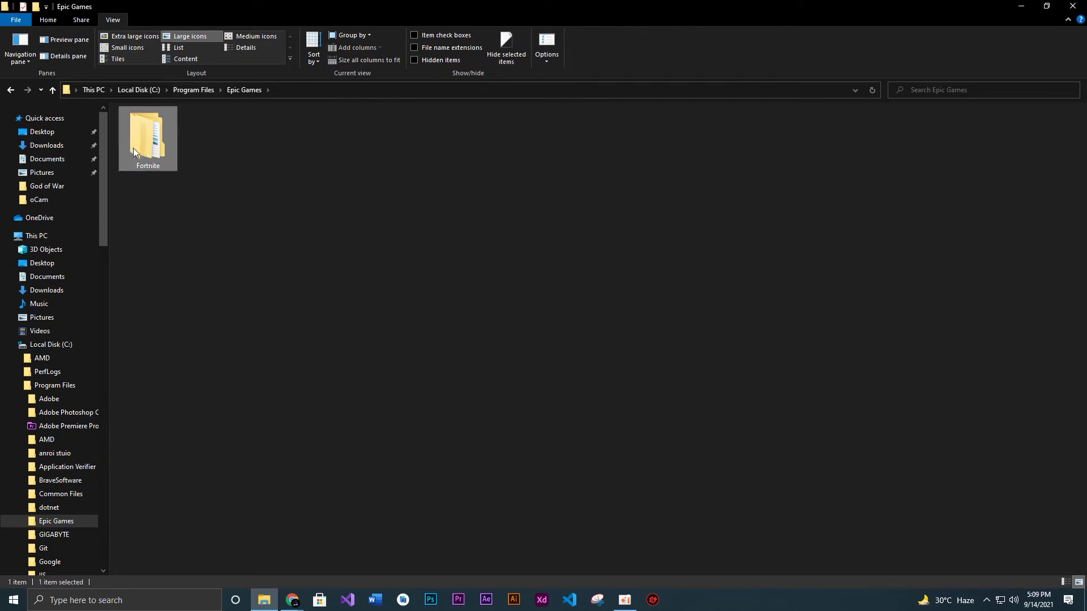
double_click(134, 150)
left_click(190, 35)
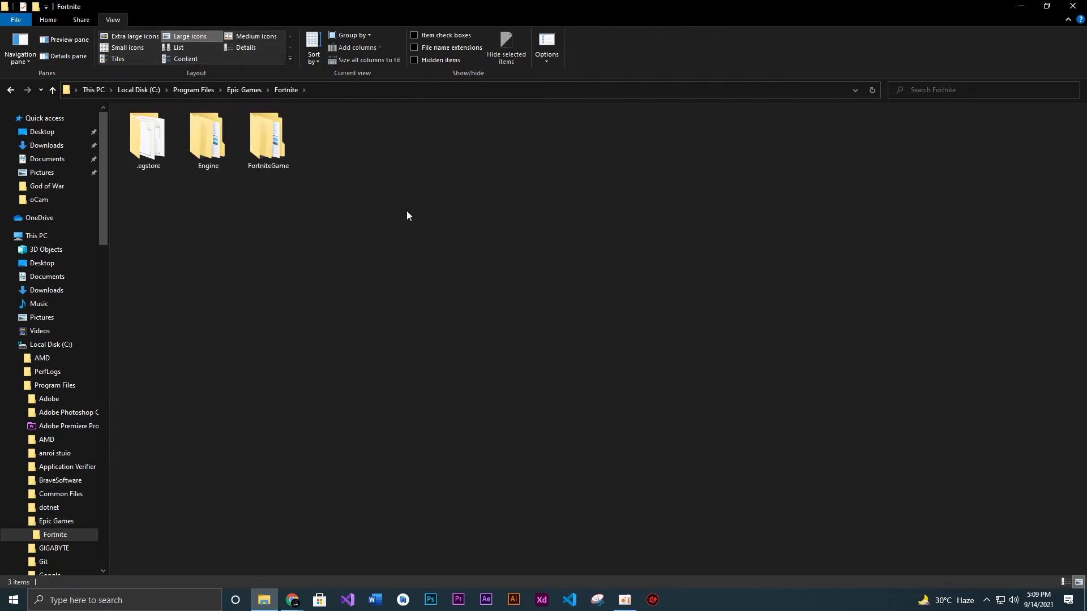
left_click_drag(445, 224, 253, 205)
double_click(270, 161)
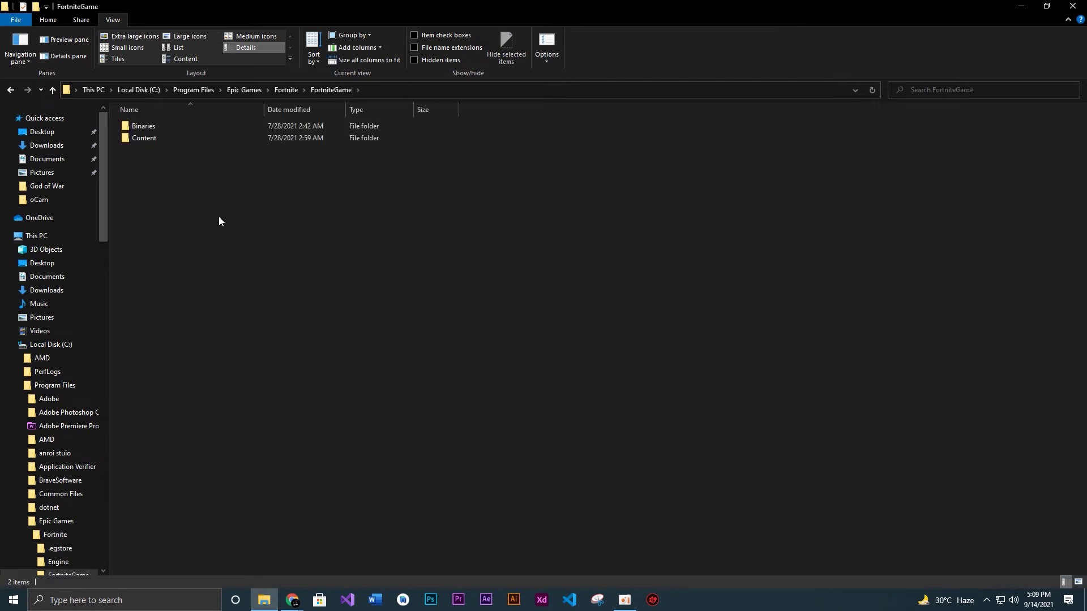
Open the Binaries folder inside FortniteGame and display its contents as large icons.
left_click(190, 36)
left_click_drag(404, 225, 166, 152)
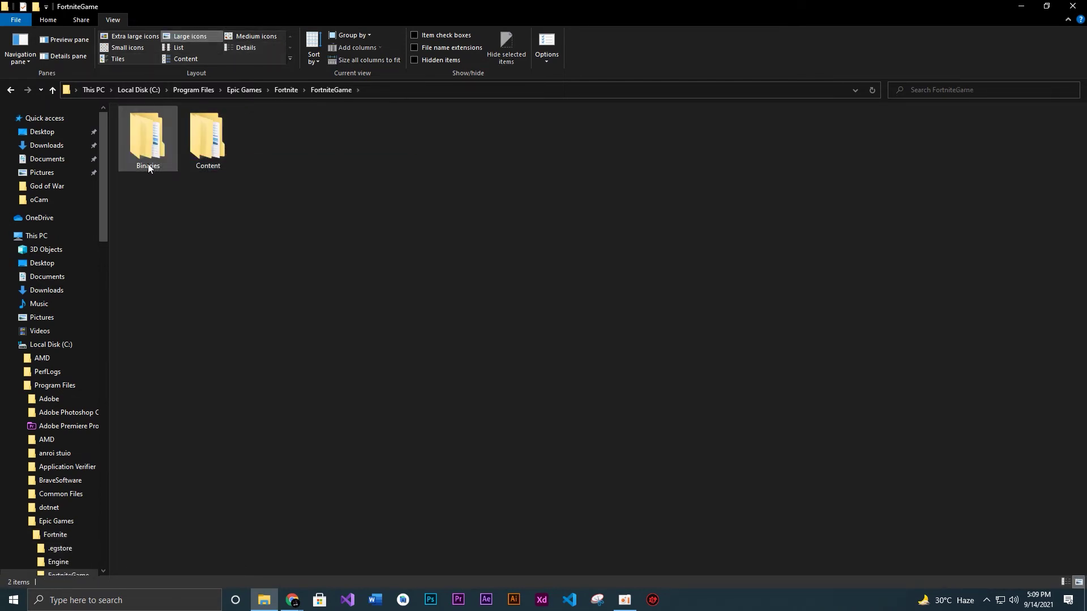
double_click(148, 161)
left_click(191, 36)
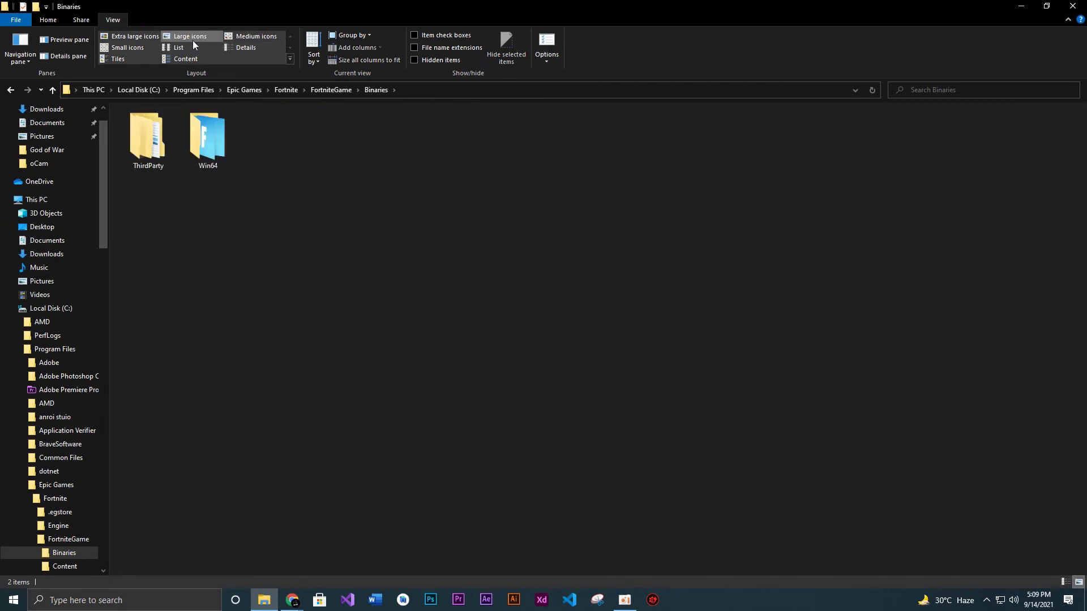
Look at GfeSDK.dll in the ThirdParty\NVIDIA\Win64 folder and return to Binaries.
double_click(152, 159)
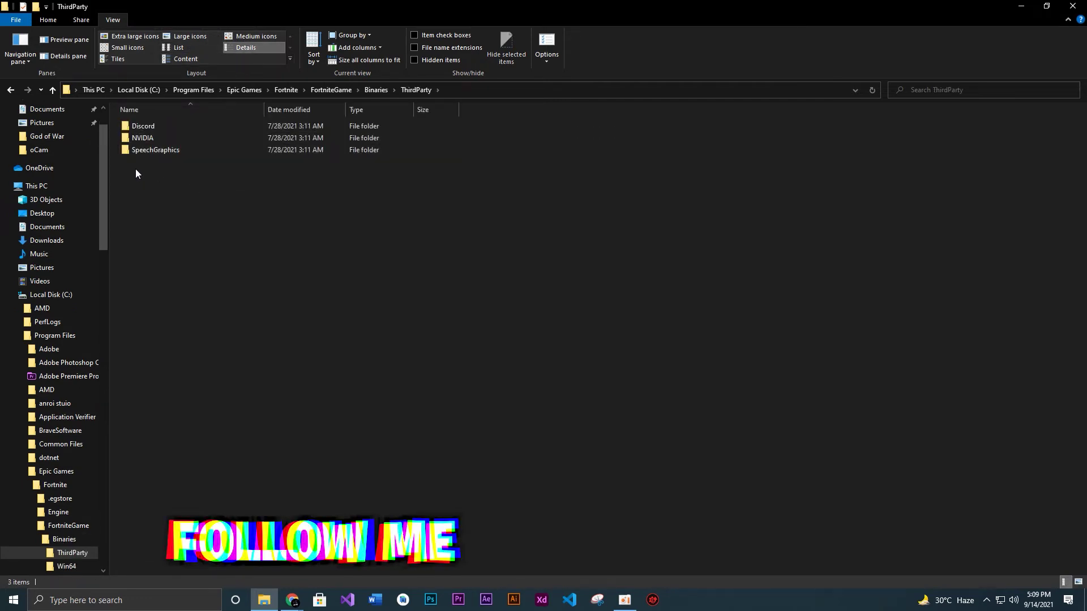
double_click(137, 138)
double_click(137, 137)
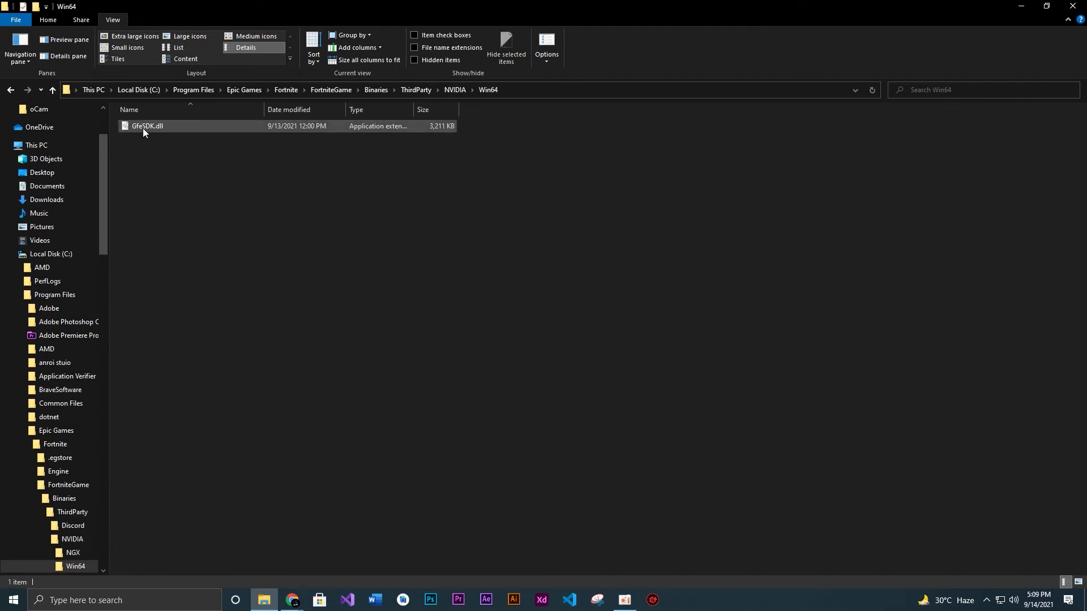
left_click(149, 126)
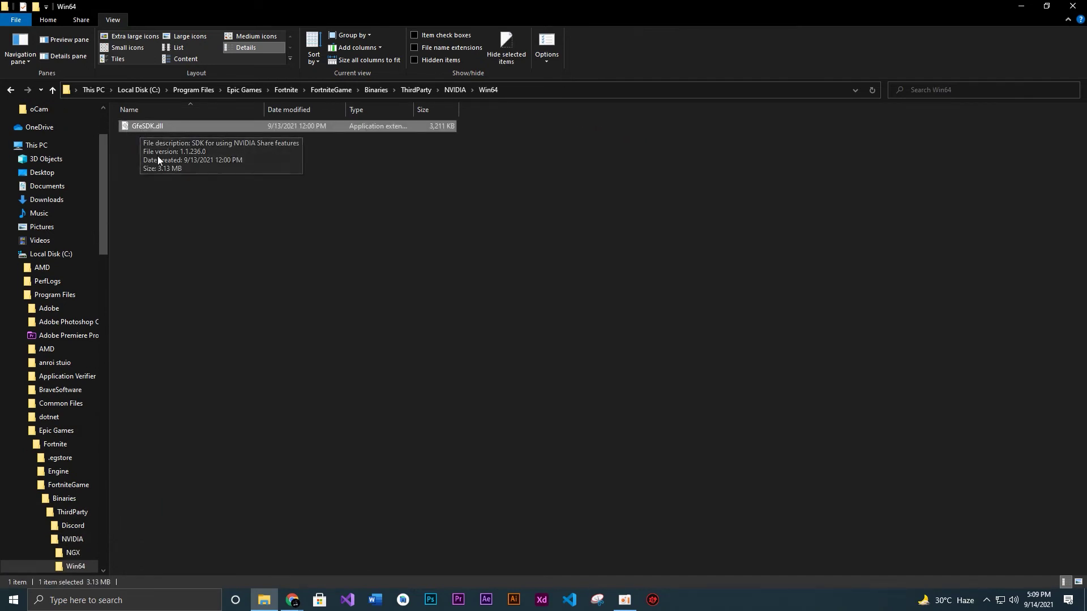
key("BackSpace")
key("BackSpace")
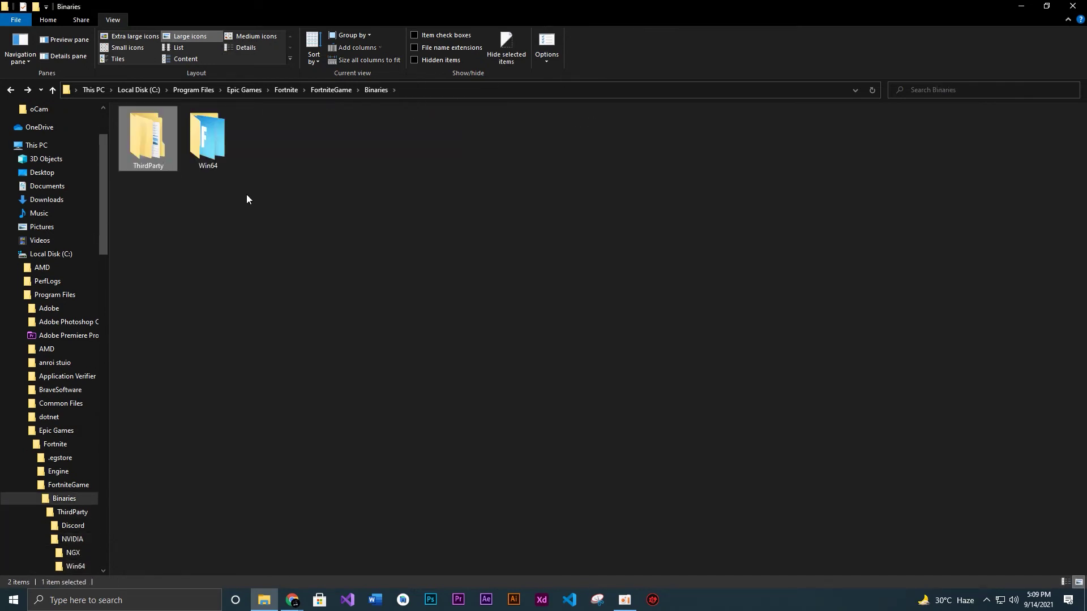
Open the EasyAntiCheat folder inside Win64 and display its contents as large icons.
left_click(207, 158)
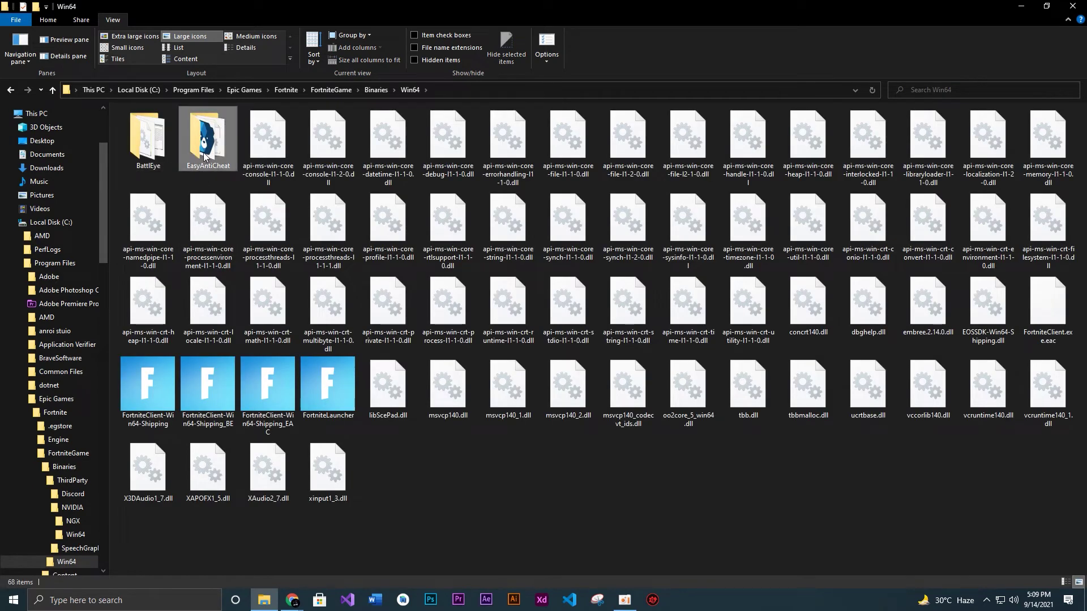
double_click(199, 154)
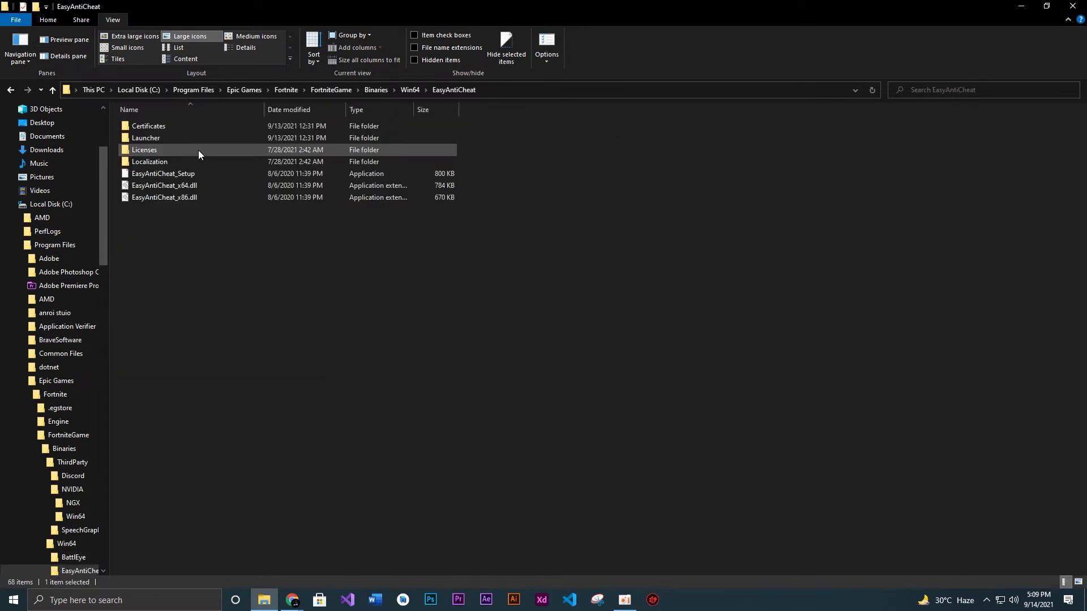
left_click(190, 35)
left_click_drag(618, 264, 124, 113)
left_click_drag(625, 217, 193, 168)
left_click(324, 212)
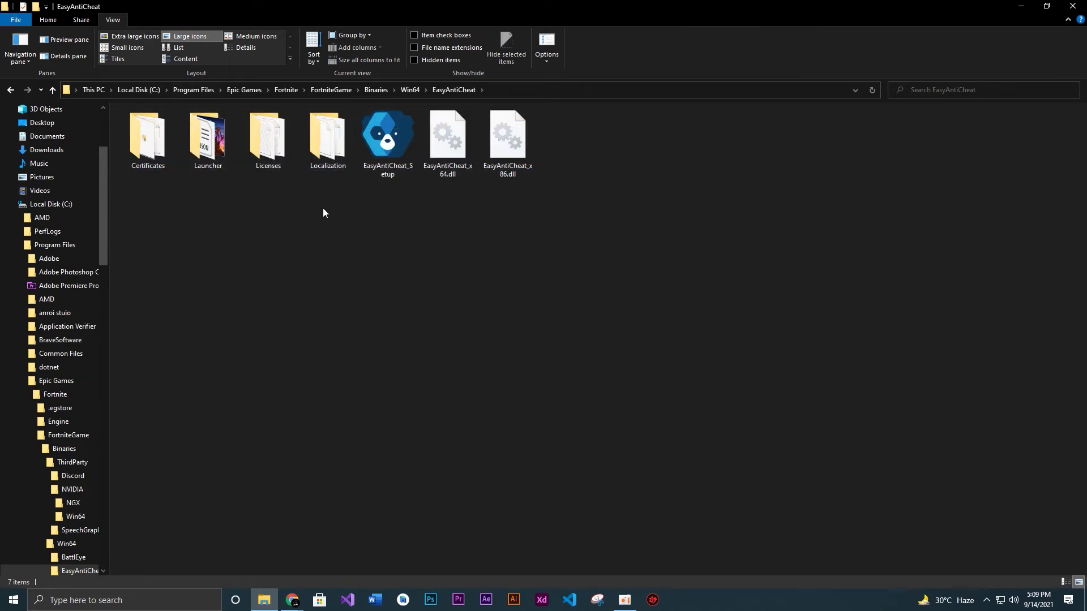
Run EasyAntiCheat_Setup, repair the service for Current (Game 217), and finish the setup.
left_click(390, 160)
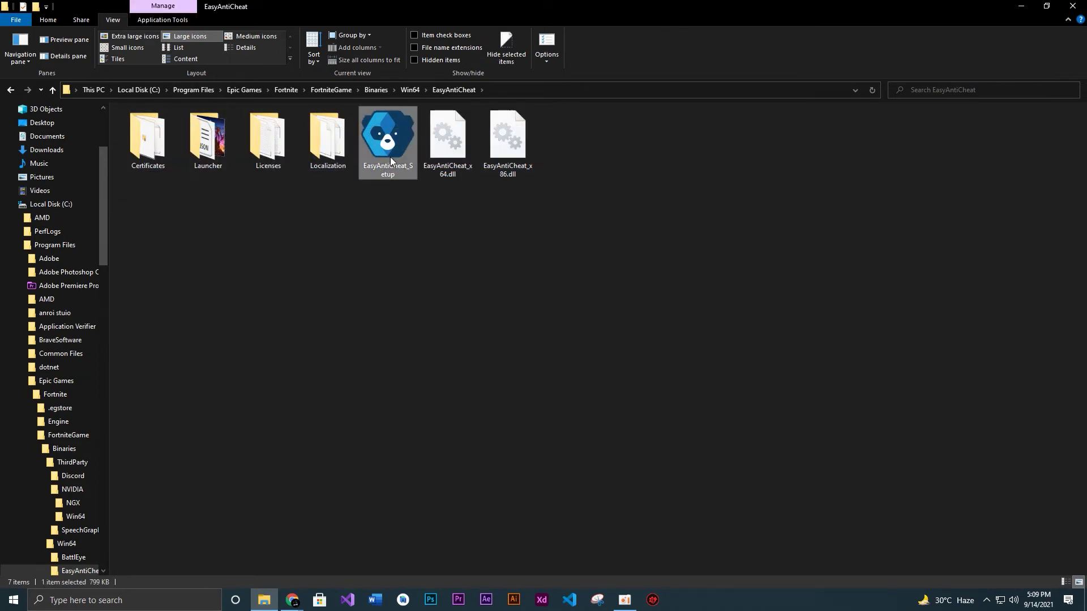
double_click(389, 157)
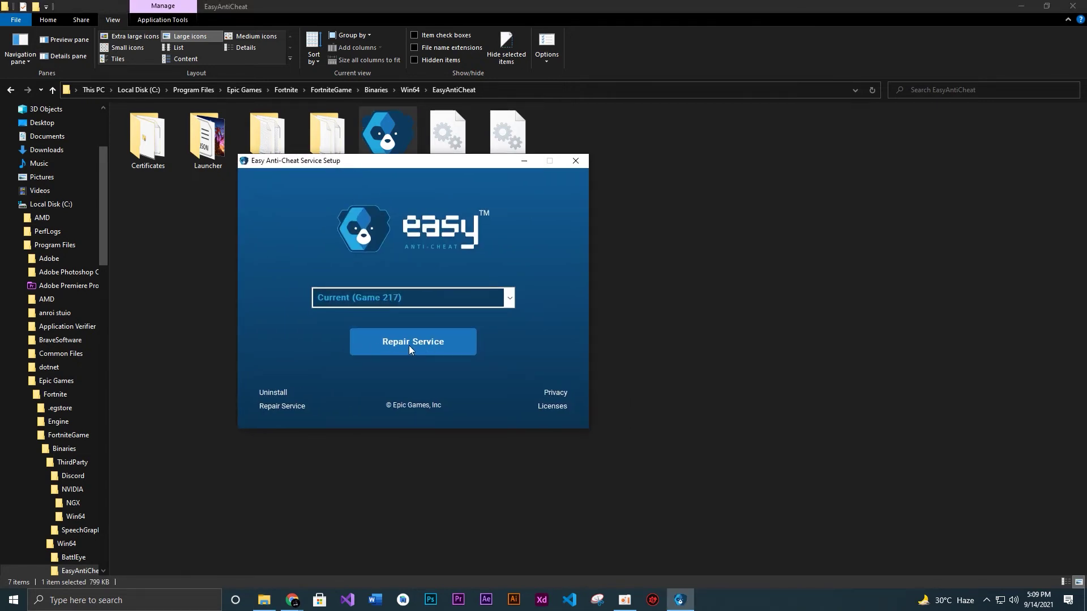
left_click(510, 298)
left_click(401, 321)
left_click(416, 342)
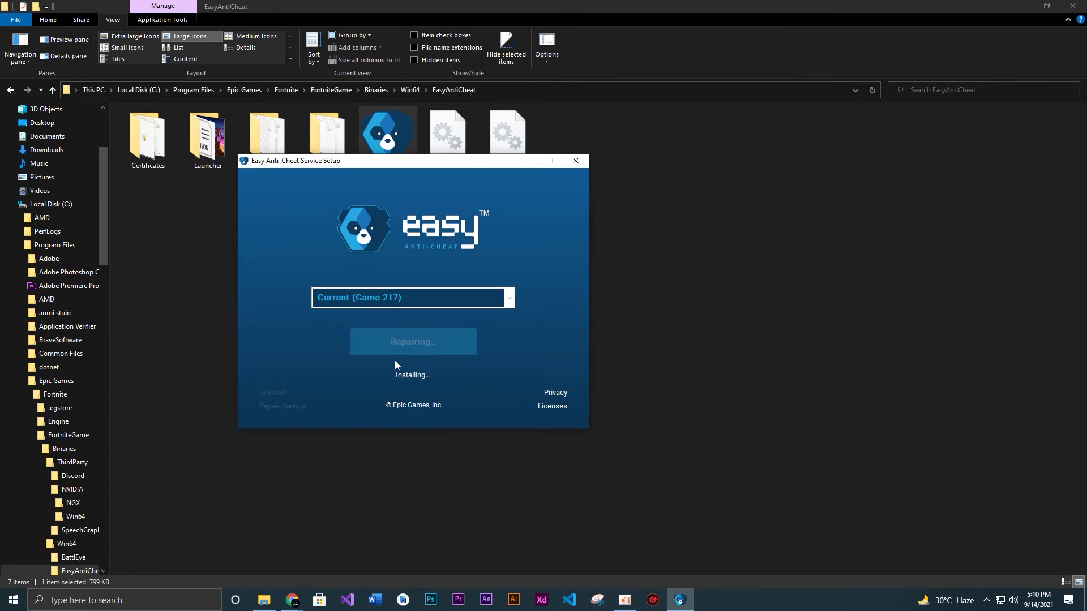
left_click(413, 345)
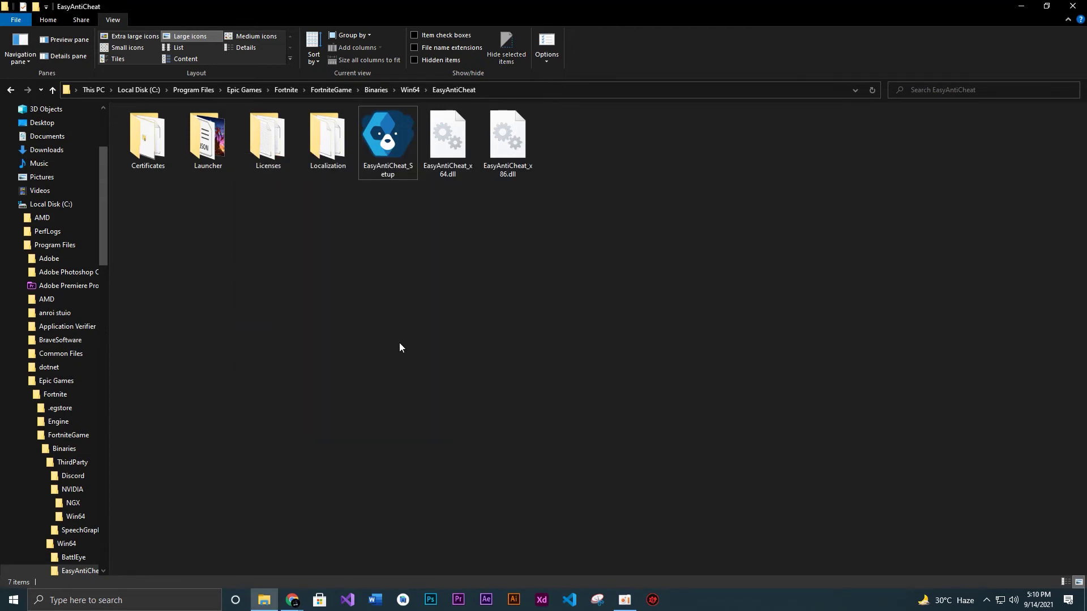
Open the Settings JSON file from EasyAntiCheat's Launcher folder in Notepad++ and decline the editor update.
double_click(219, 161)
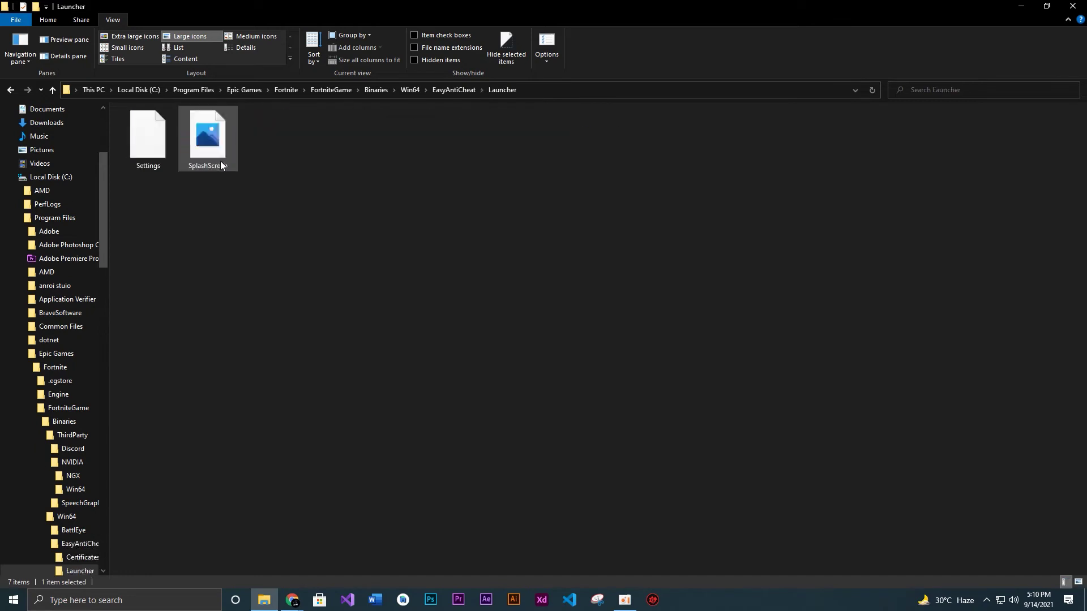
double_click(153, 149)
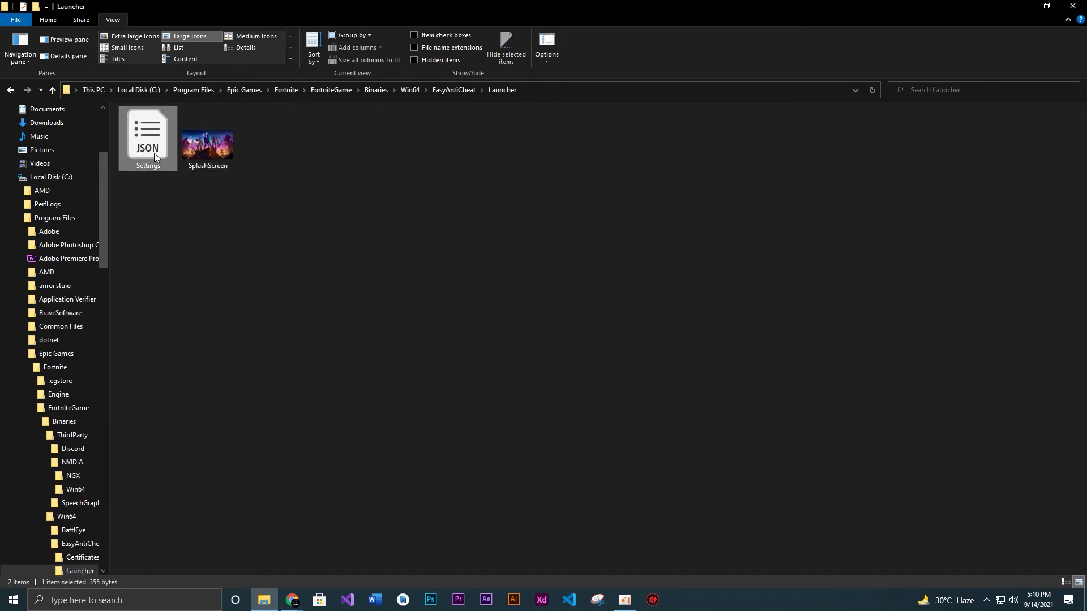
left_click(468, 253)
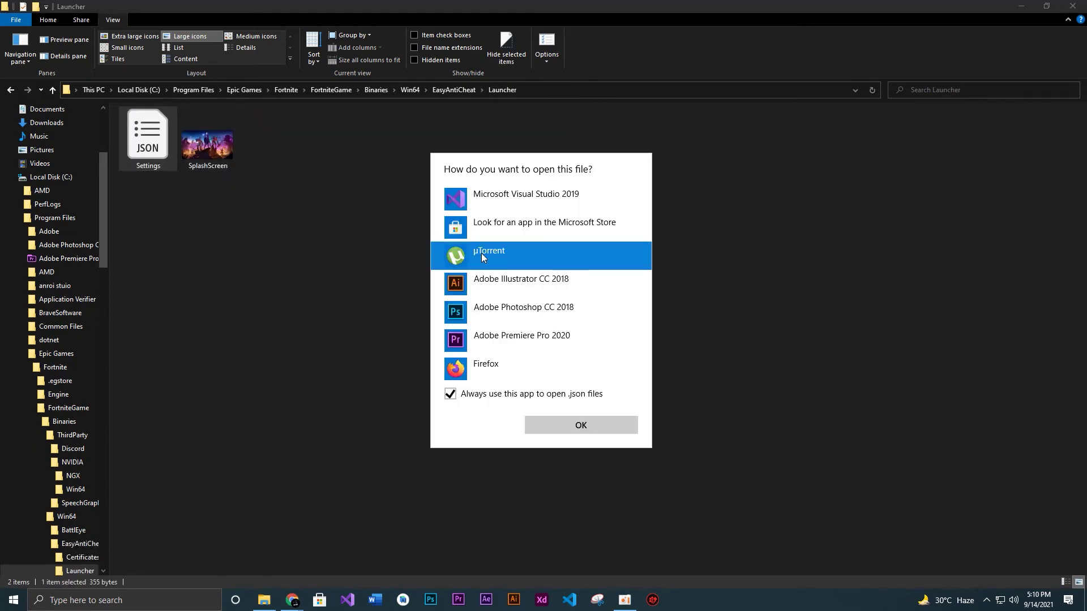
left_click(154, 151)
right_click(154, 152)
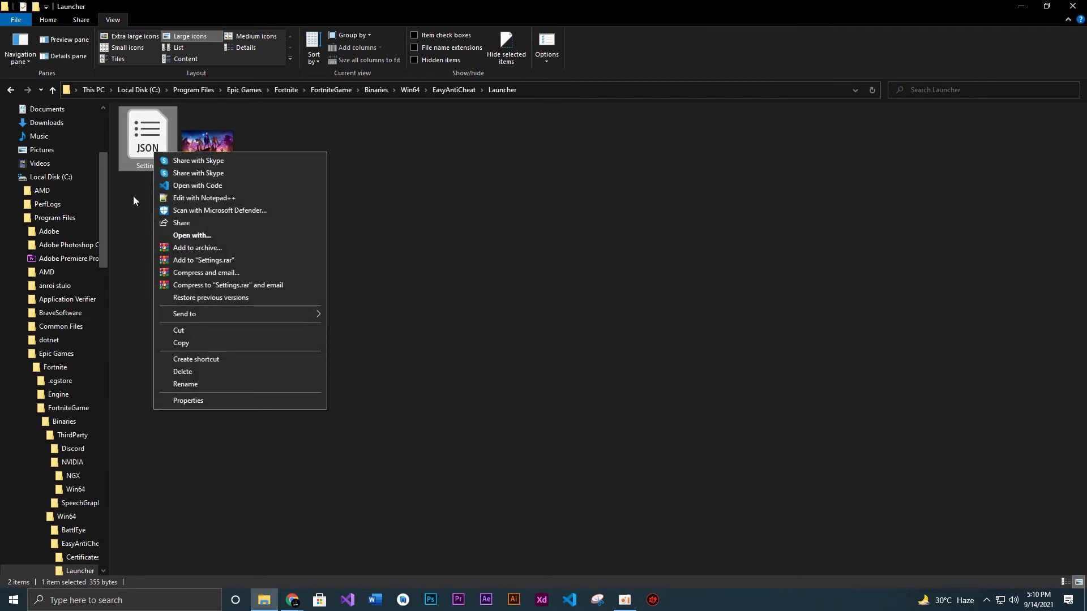
left_click(186, 199)
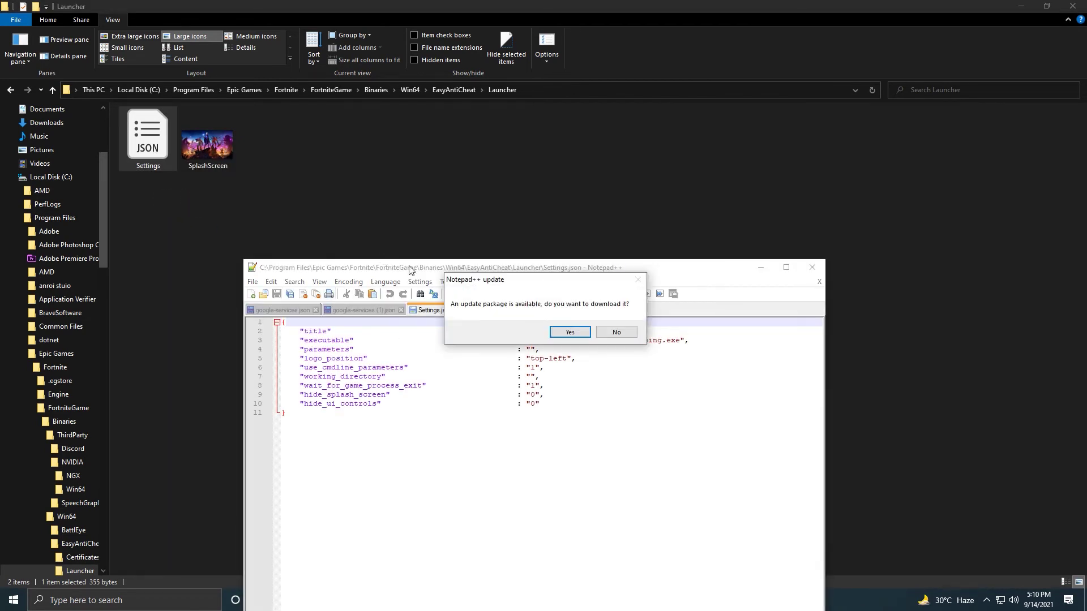
left_click(616, 332)
Examine the executable entry in Settings.json, close Notepad++, and go back to the Win64 folder.
left_click_drag(499, 270, 387, 216)
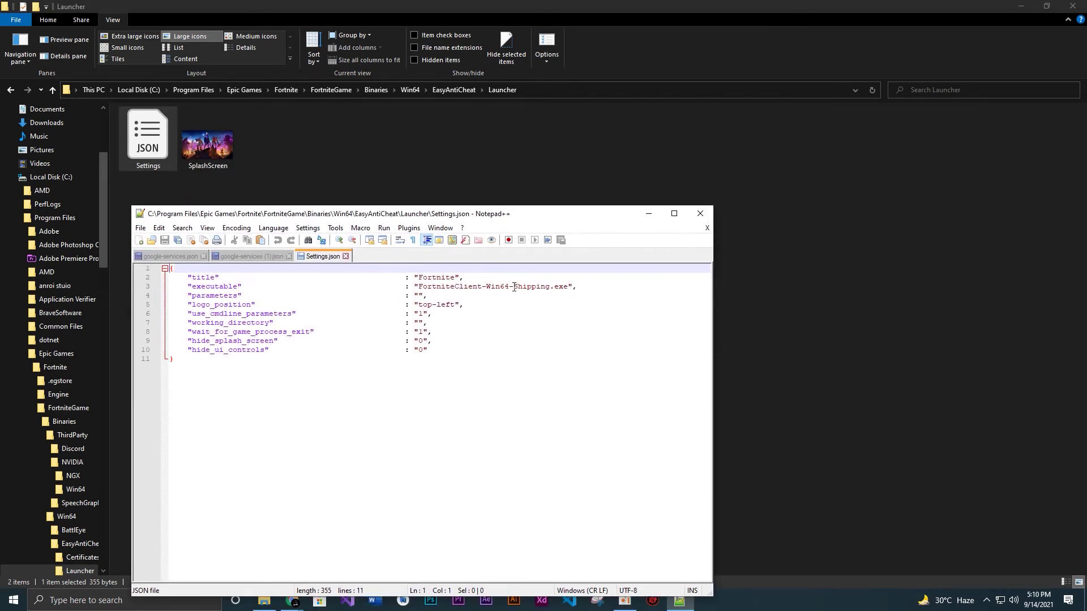
left_click_drag(574, 289, 402, 283)
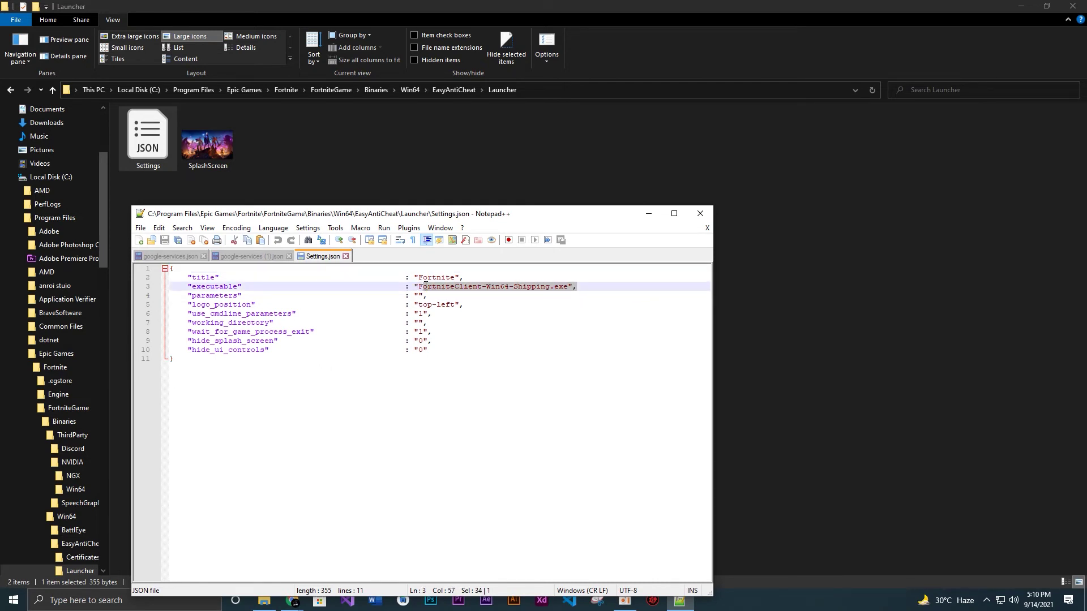
left_click(699, 214)
key("BackSpace")
key("BackSpace")
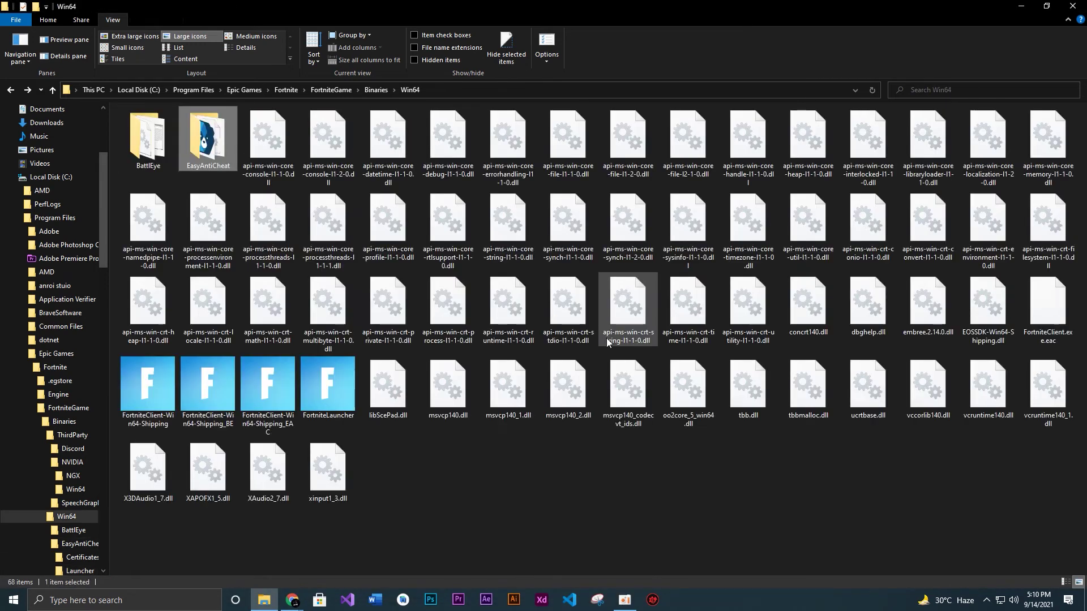
Open the compatibility settings in the properties of FortniteLauncher in the Win64 folder.
left_click(651, 450)
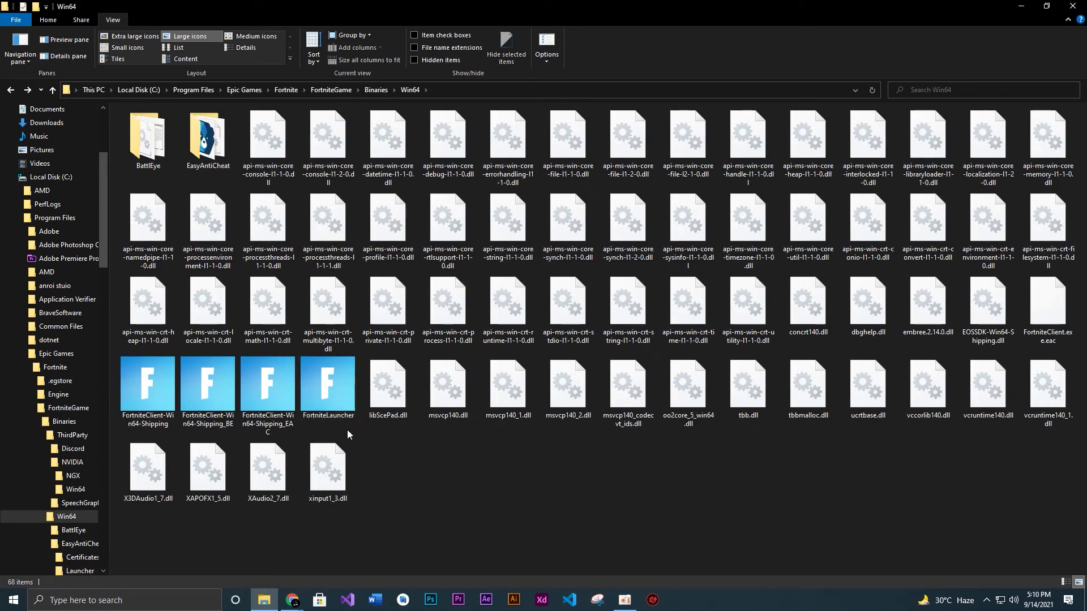
left_click_drag(347, 429, 154, 388)
left_click_drag(386, 465, 154, 390)
left_click(320, 403)
right_click(320, 398)
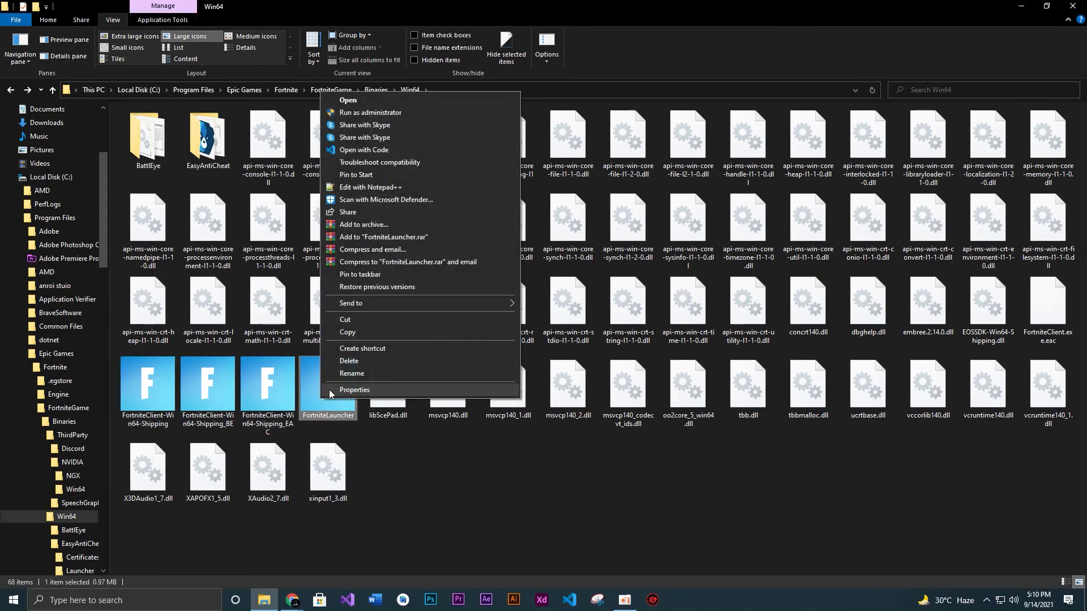
left_click(351, 456)
left_click(424, 314)
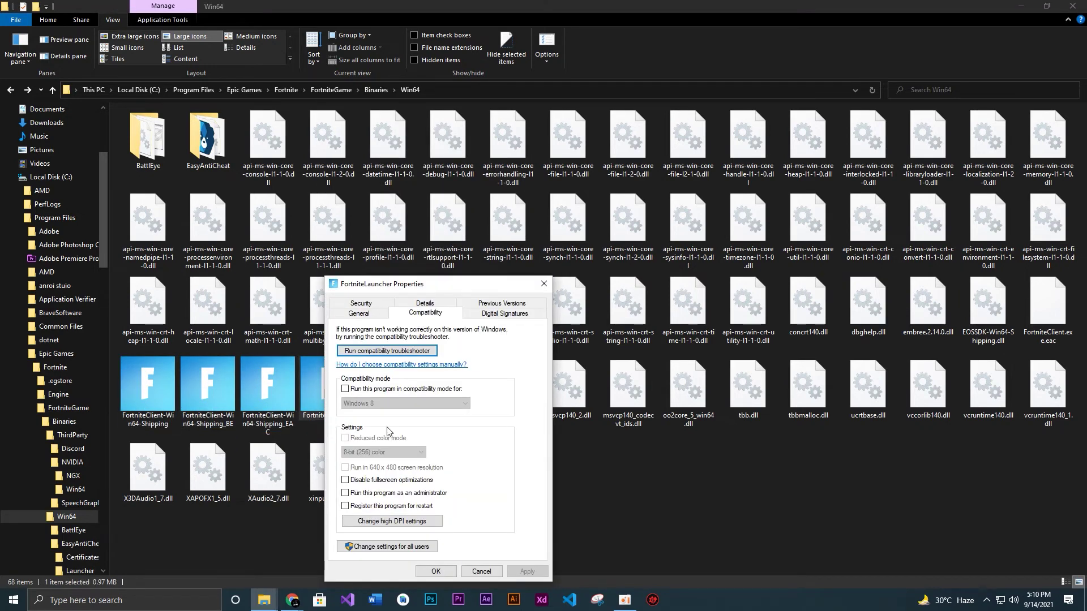
left_click_drag(381, 279, 493, 209)
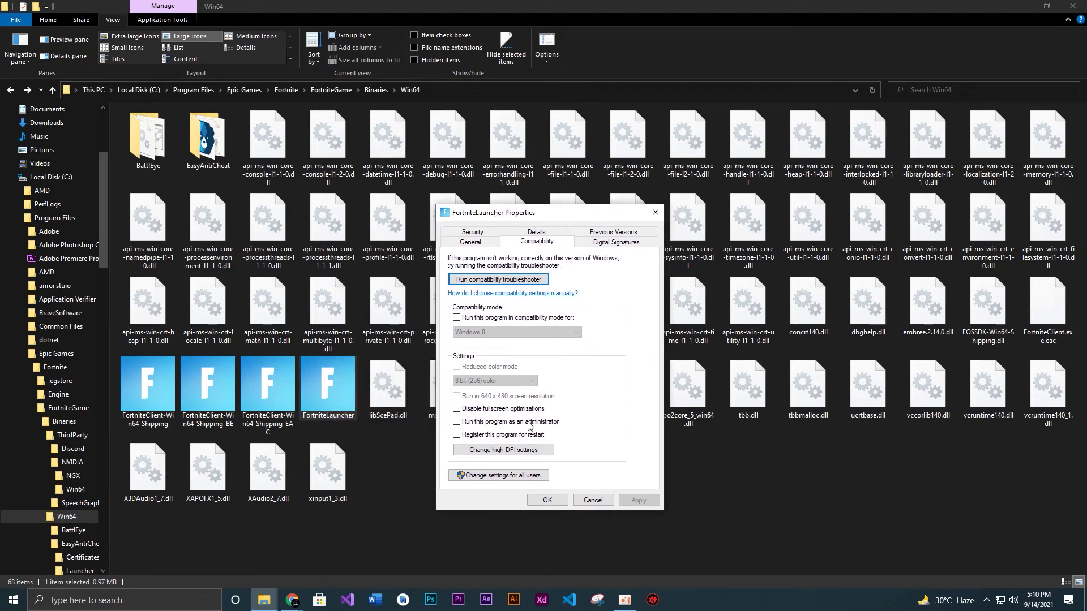
Set FortniteLauncher's high DPI scaling override to System (Enhanced) and accept its properties.
left_click(526, 447)
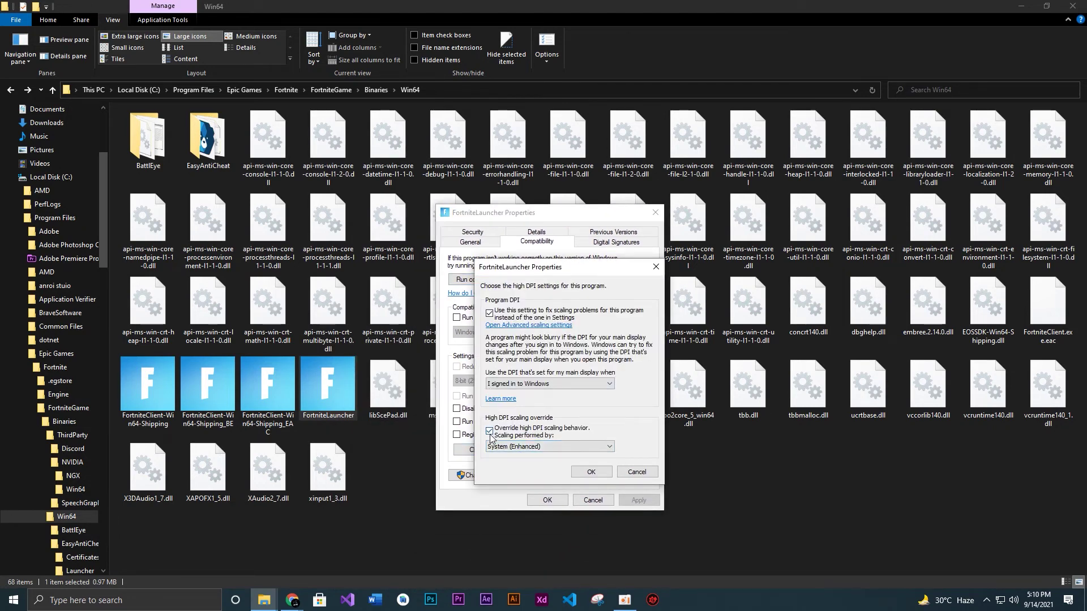
left_click(526, 447)
left_click(527, 474)
left_click(591, 471)
left_click(547, 500)
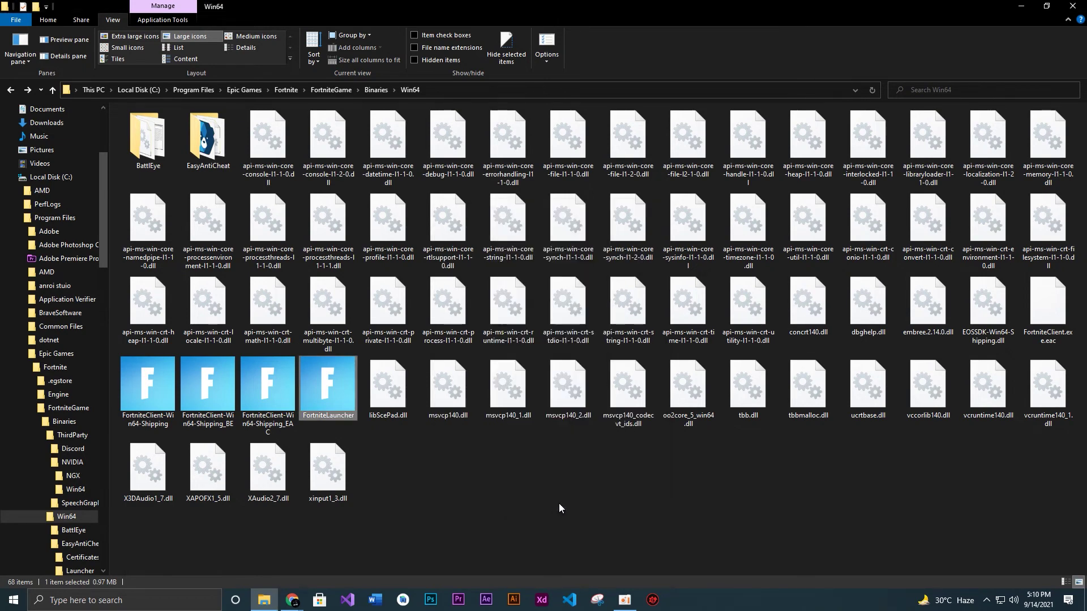
In FortniteClient-Win64-Shipping_EAC's compatibility properties, set the high DPI scaling override to System (Enhanced) and accept the settings.
right_click(260, 409)
left_click(283, 546)
left_click(365, 314)
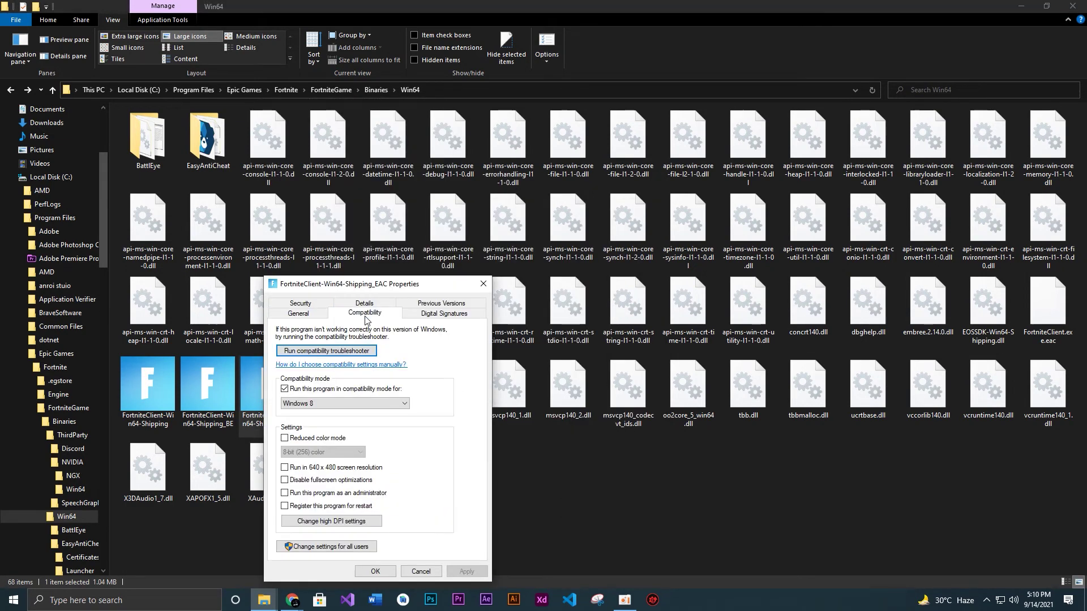
left_click(317, 520)
left_click(328, 518)
left_click(334, 545)
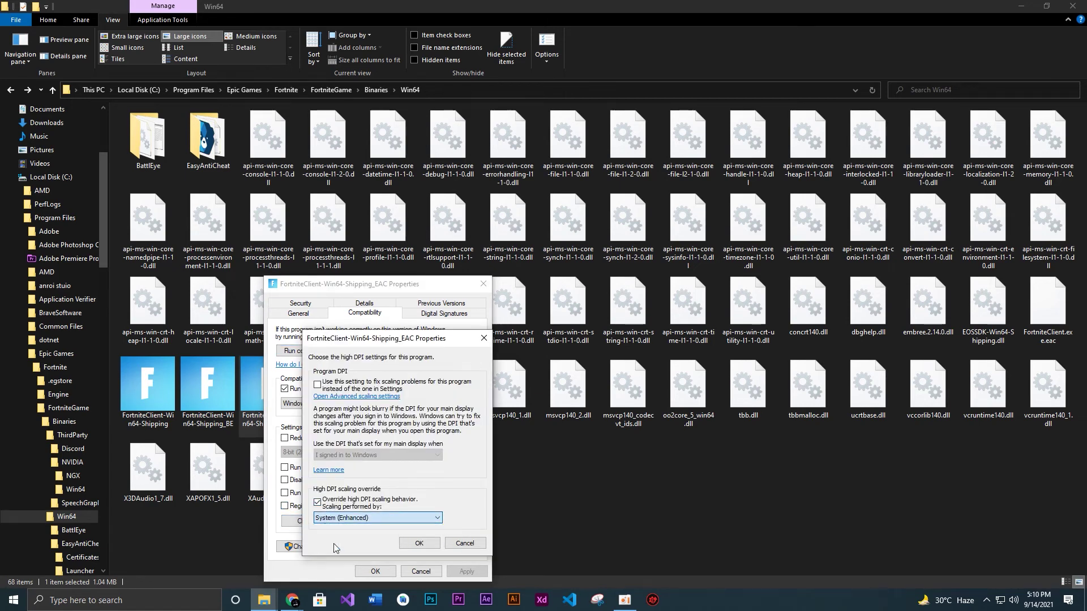
left_click(419, 544)
left_click(375, 571)
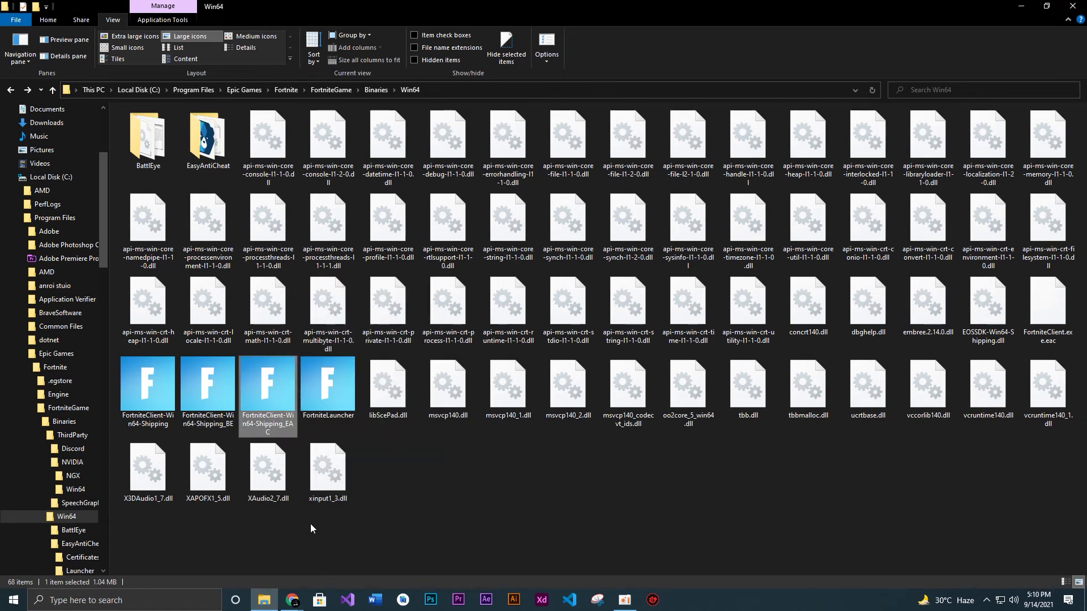
In FortniteClient-Win64-Shipping_BE's compatibility properties, set the high DPI scaling override to System (Enhanced) and accept the settings.
right_click(216, 412)
left_click(221, 403)
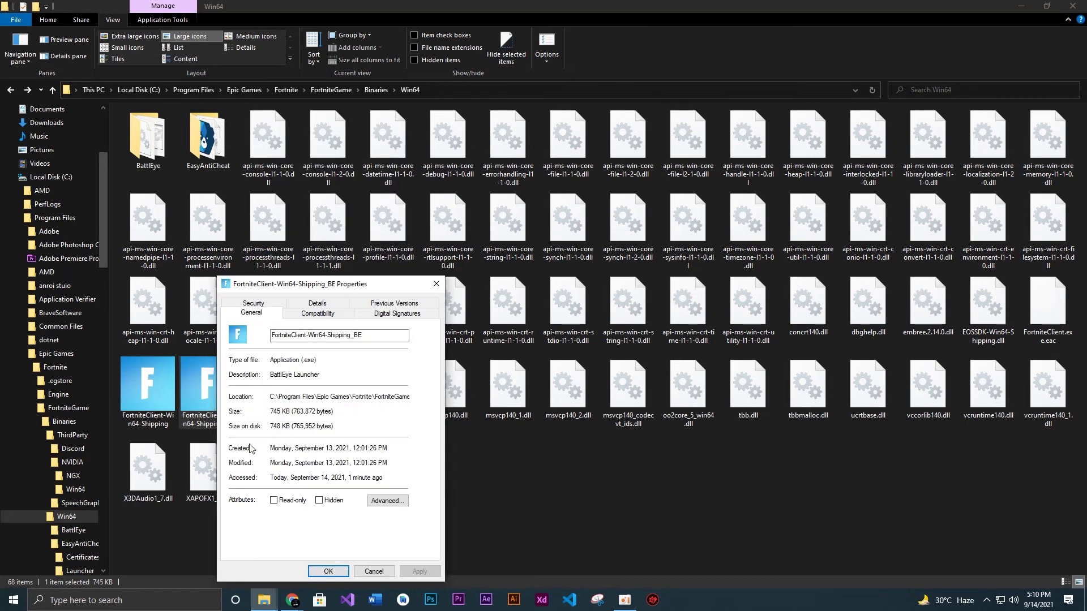
left_click(317, 316)
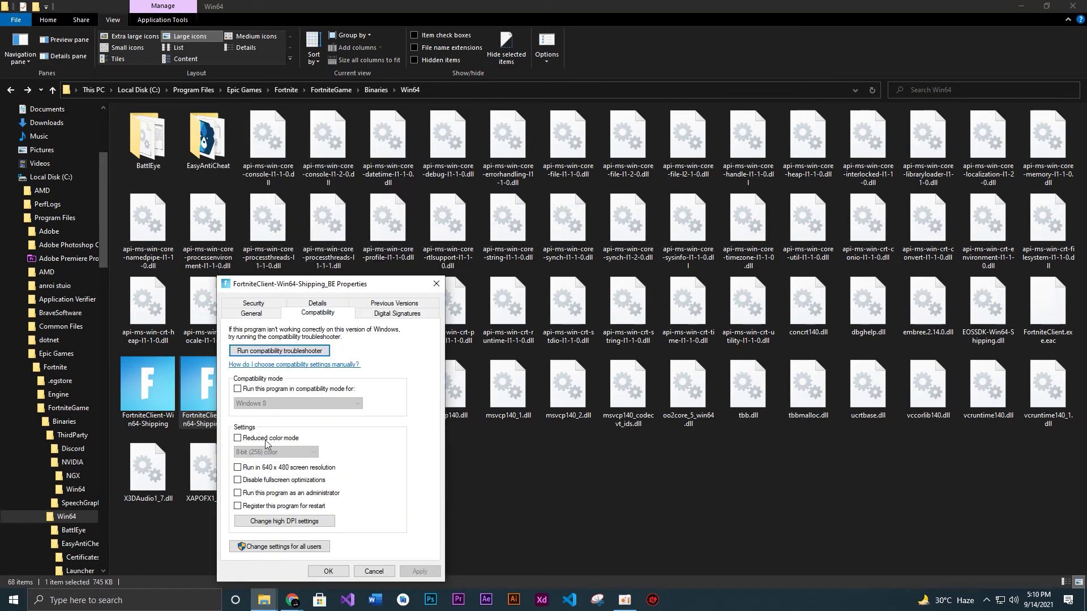
left_click(249, 520)
left_click(286, 520)
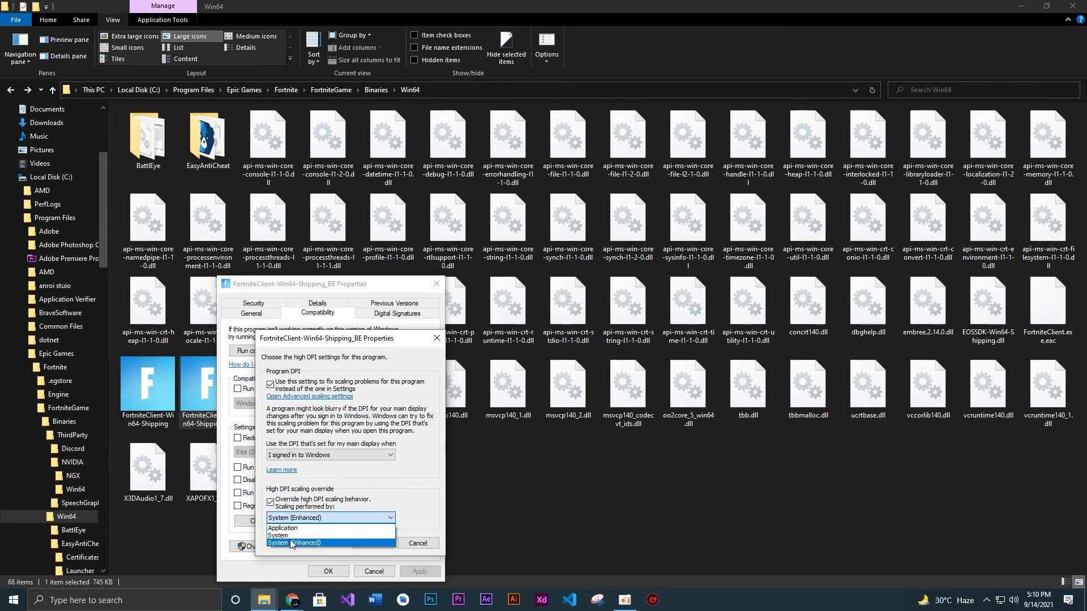
left_click(293, 546)
key("Return")
key("Return")
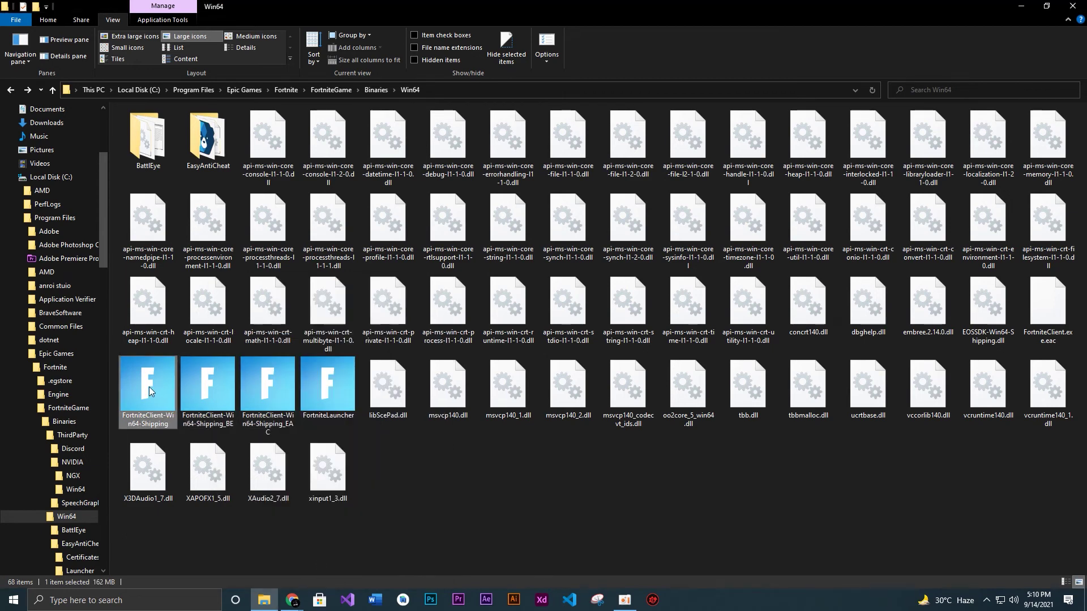
In FortniteClient-Win64-Shipping's compatibility properties, set the high DPI scaling override to System (Enhanced) and accept the settings.
right_click(150, 387)
left_click(177, 377)
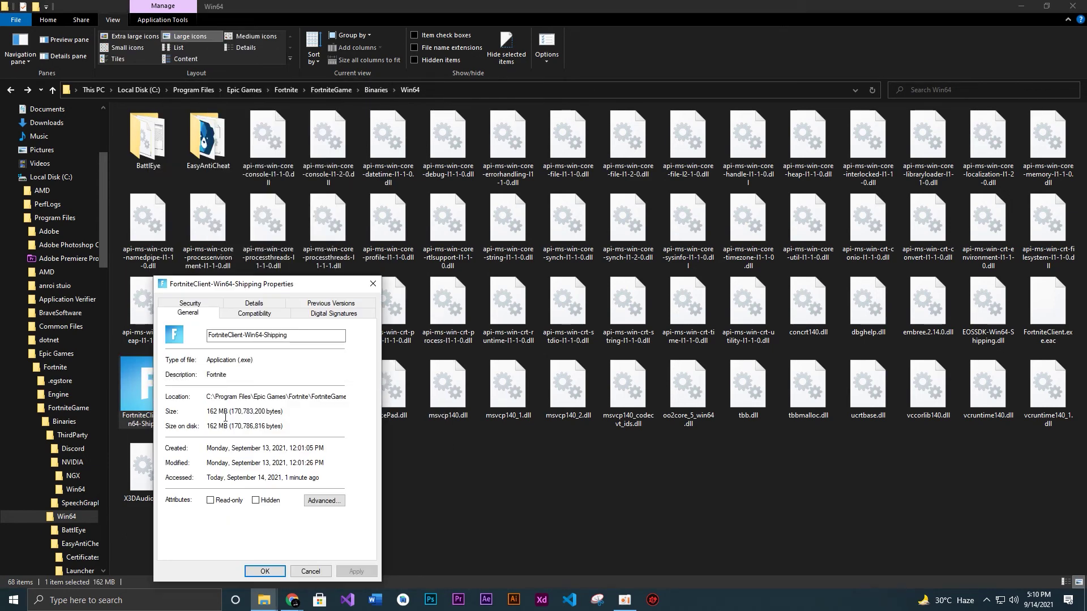
left_click(245, 313)
left_click(195, 520)
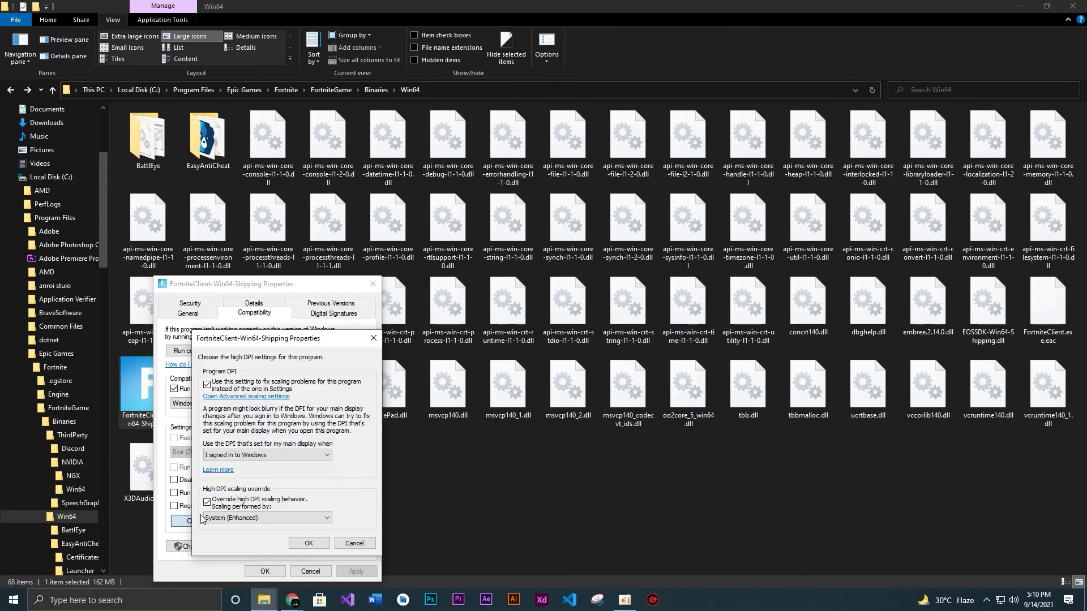
left_click(232, 517)
left_click(243, 541)
left_click(308, 543)
left_click(284, 572)
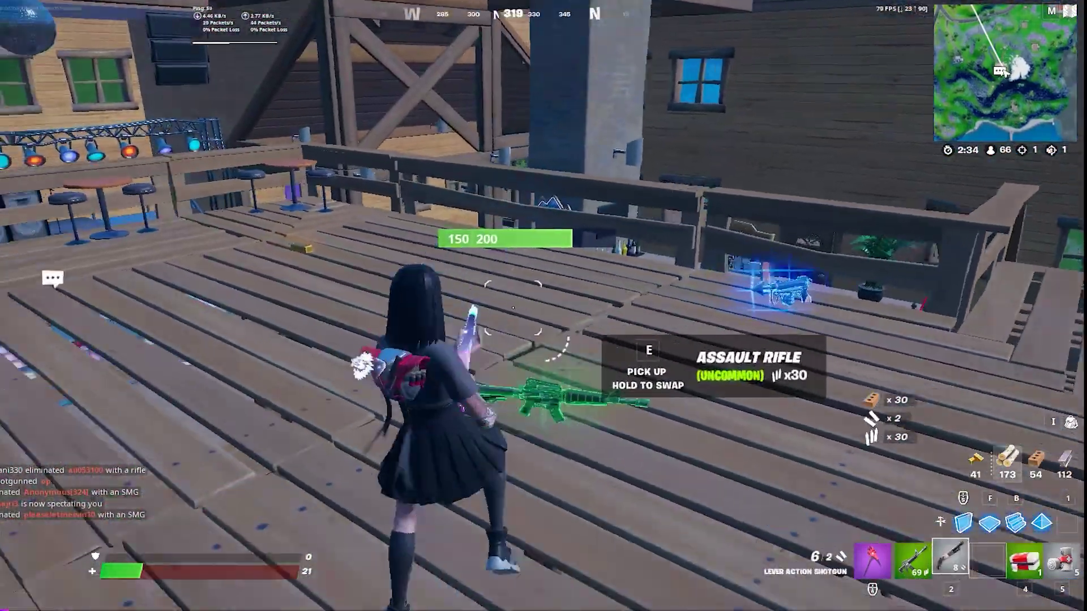
key("w")
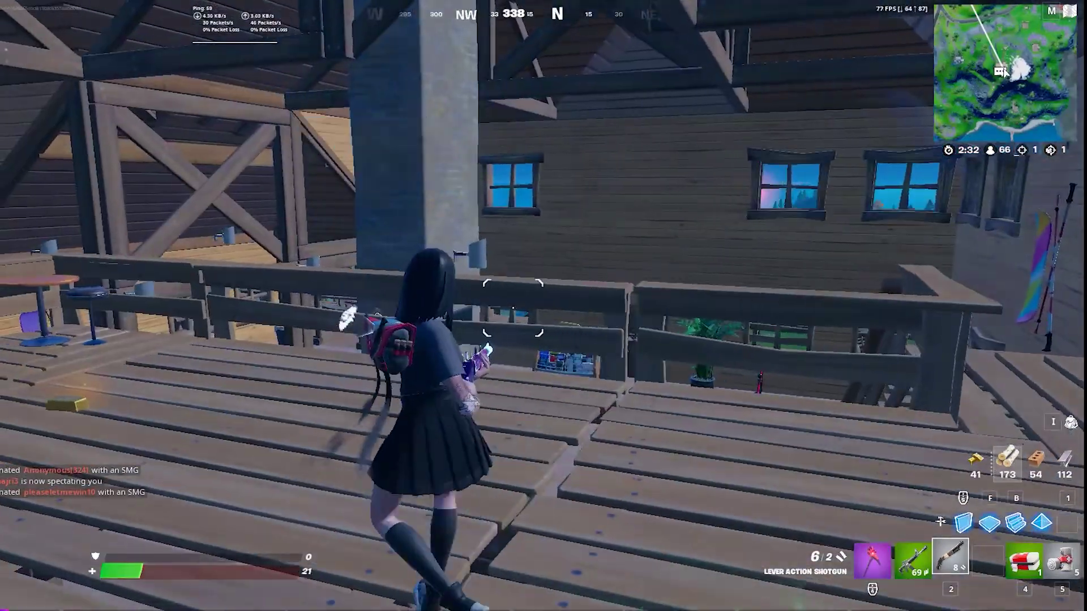
key("e")
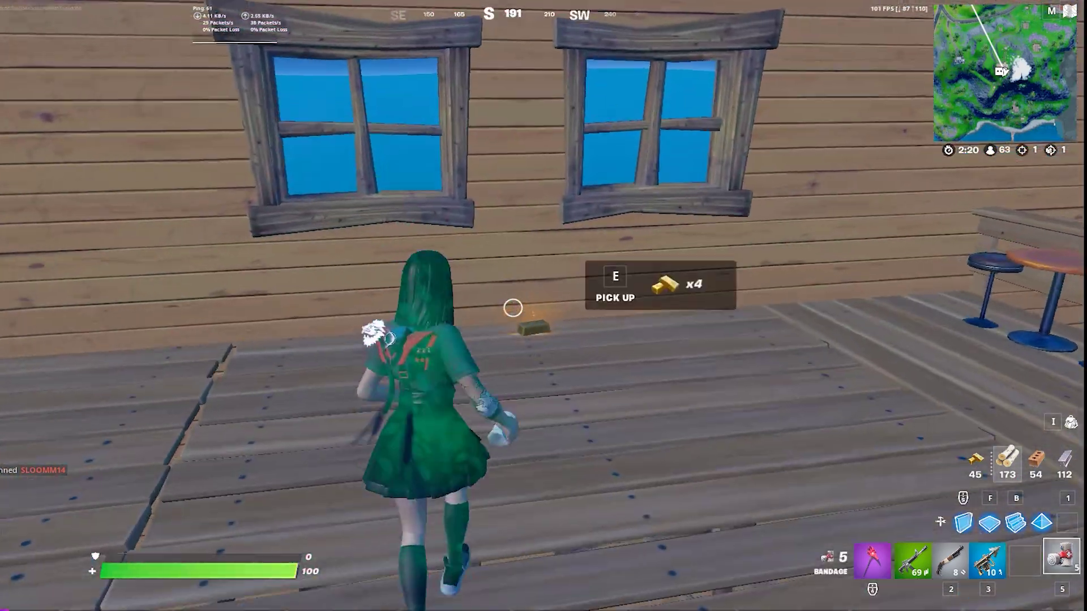
key("w")
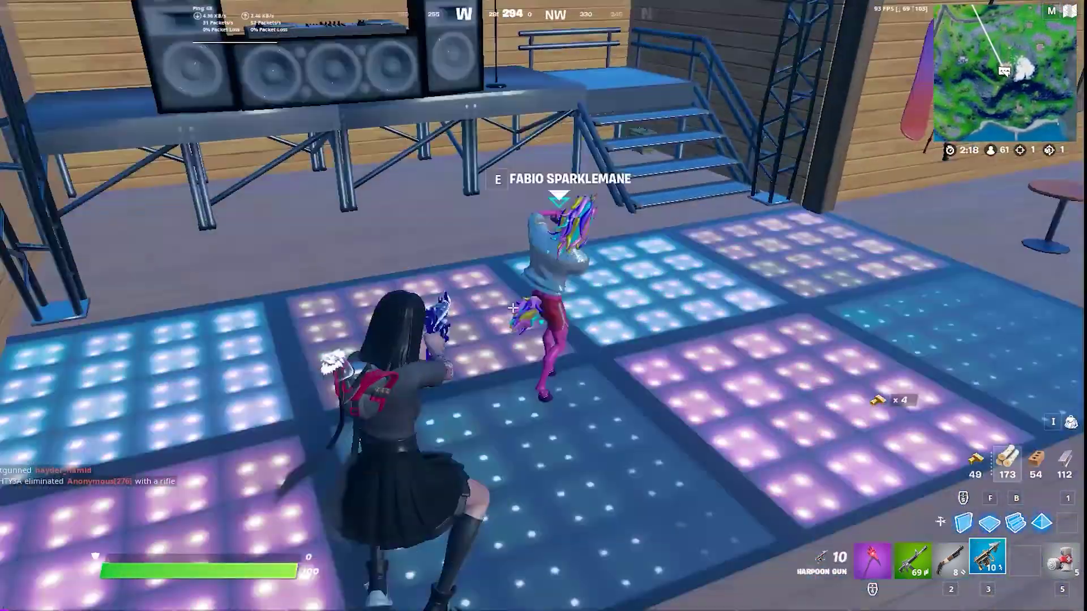
key("e")
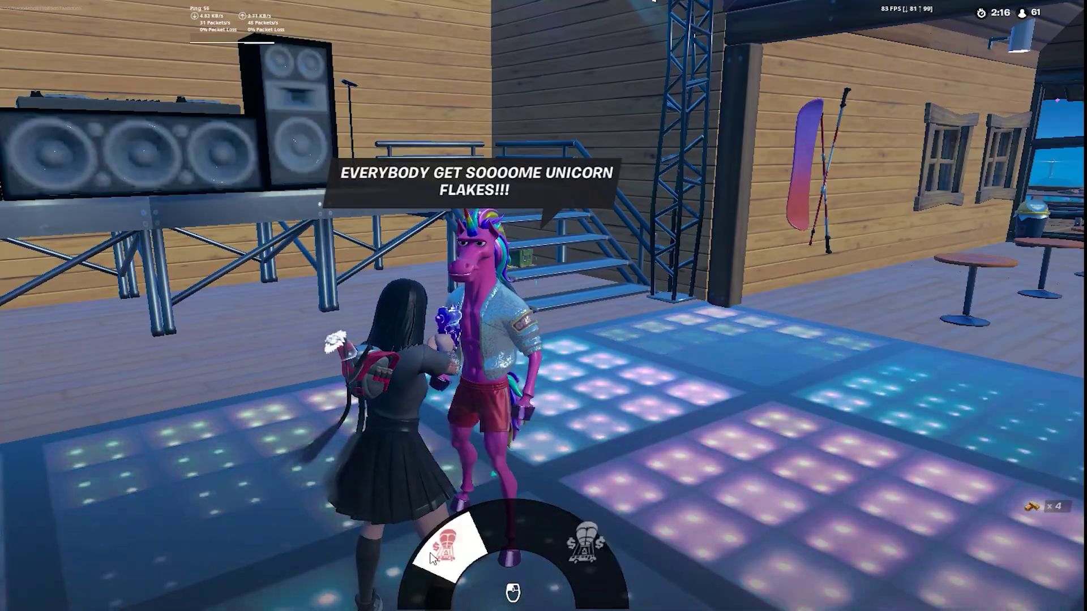
key("w")
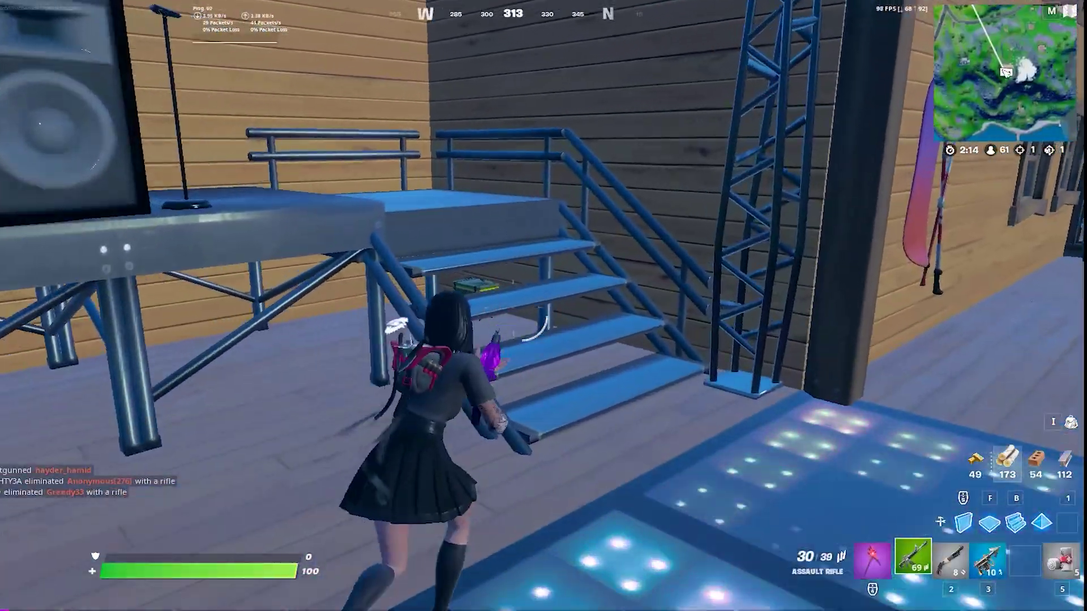